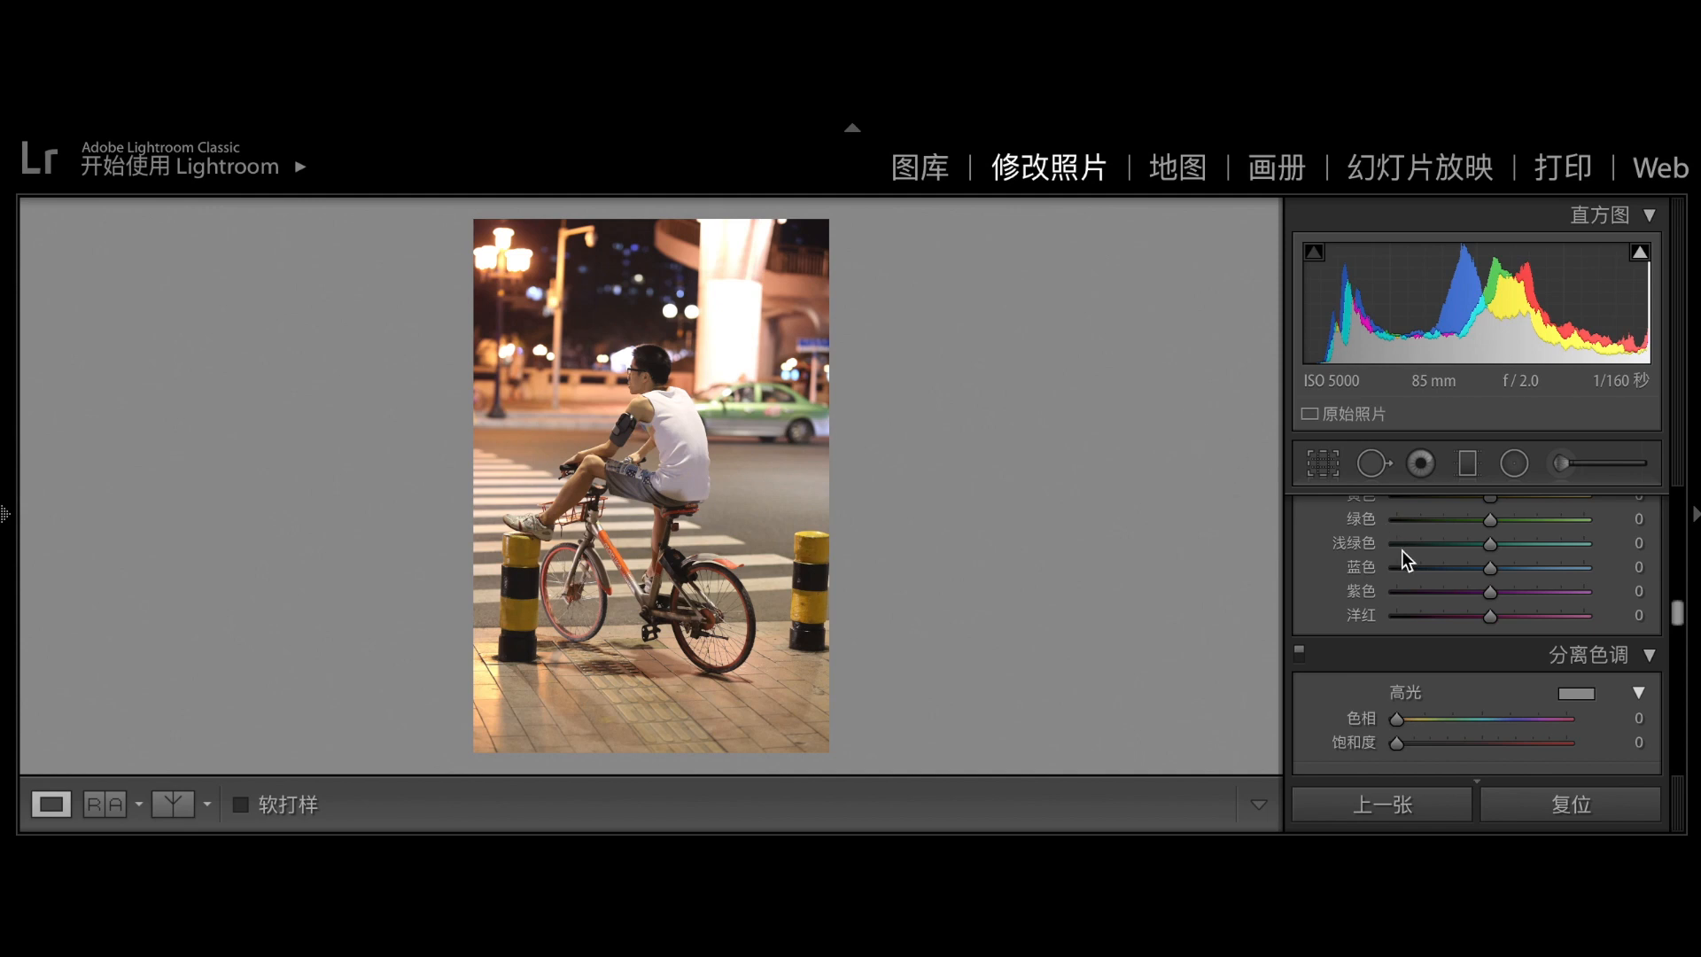
Warm the photo by setting the white balance temperature to +7 and raise the contrast to +17.
{"action": "scroll", "coordinate": [1402, 551], "scroll_direction": "up", "scroll_amount": 10}
{"action": "scroll", "coordinate": [1409, 611], "scroll_direction": "down", "scroll_amount": 1}
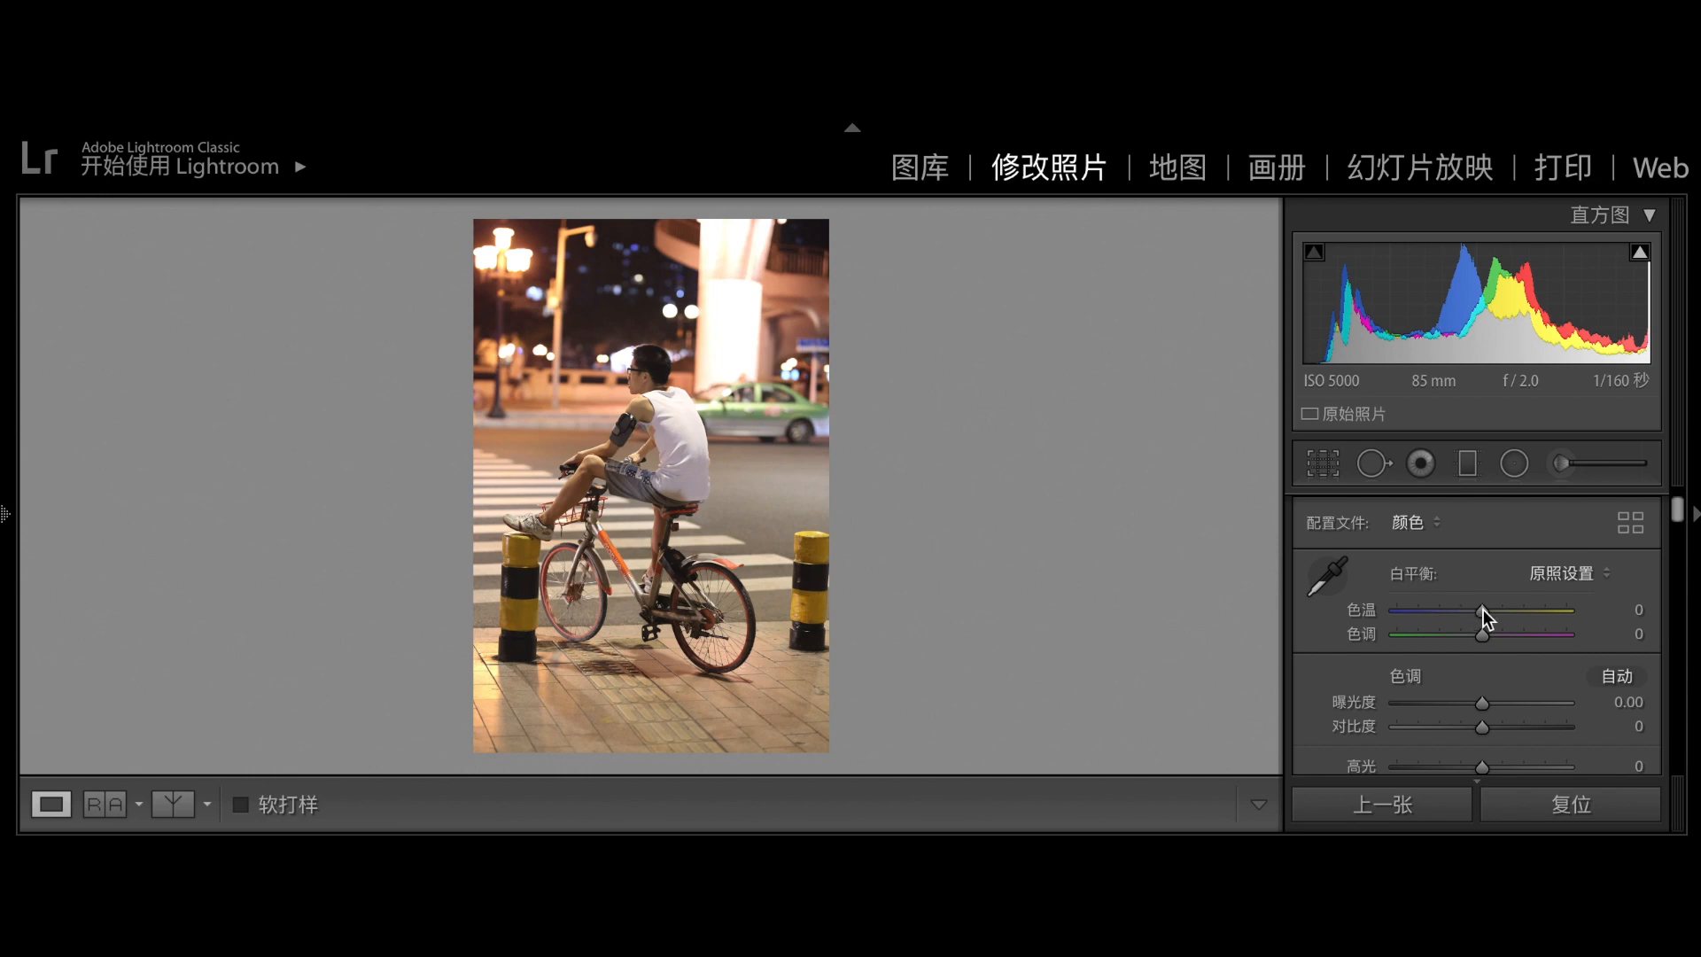
{"action": "left_click_drag", "start_coordinate": [1483, 610], "coordinate": [1491, 611]}
{"action": "scroll", "coordinate": [1461, 655], "scroll_direction": "down", "scroll_amount": 2}
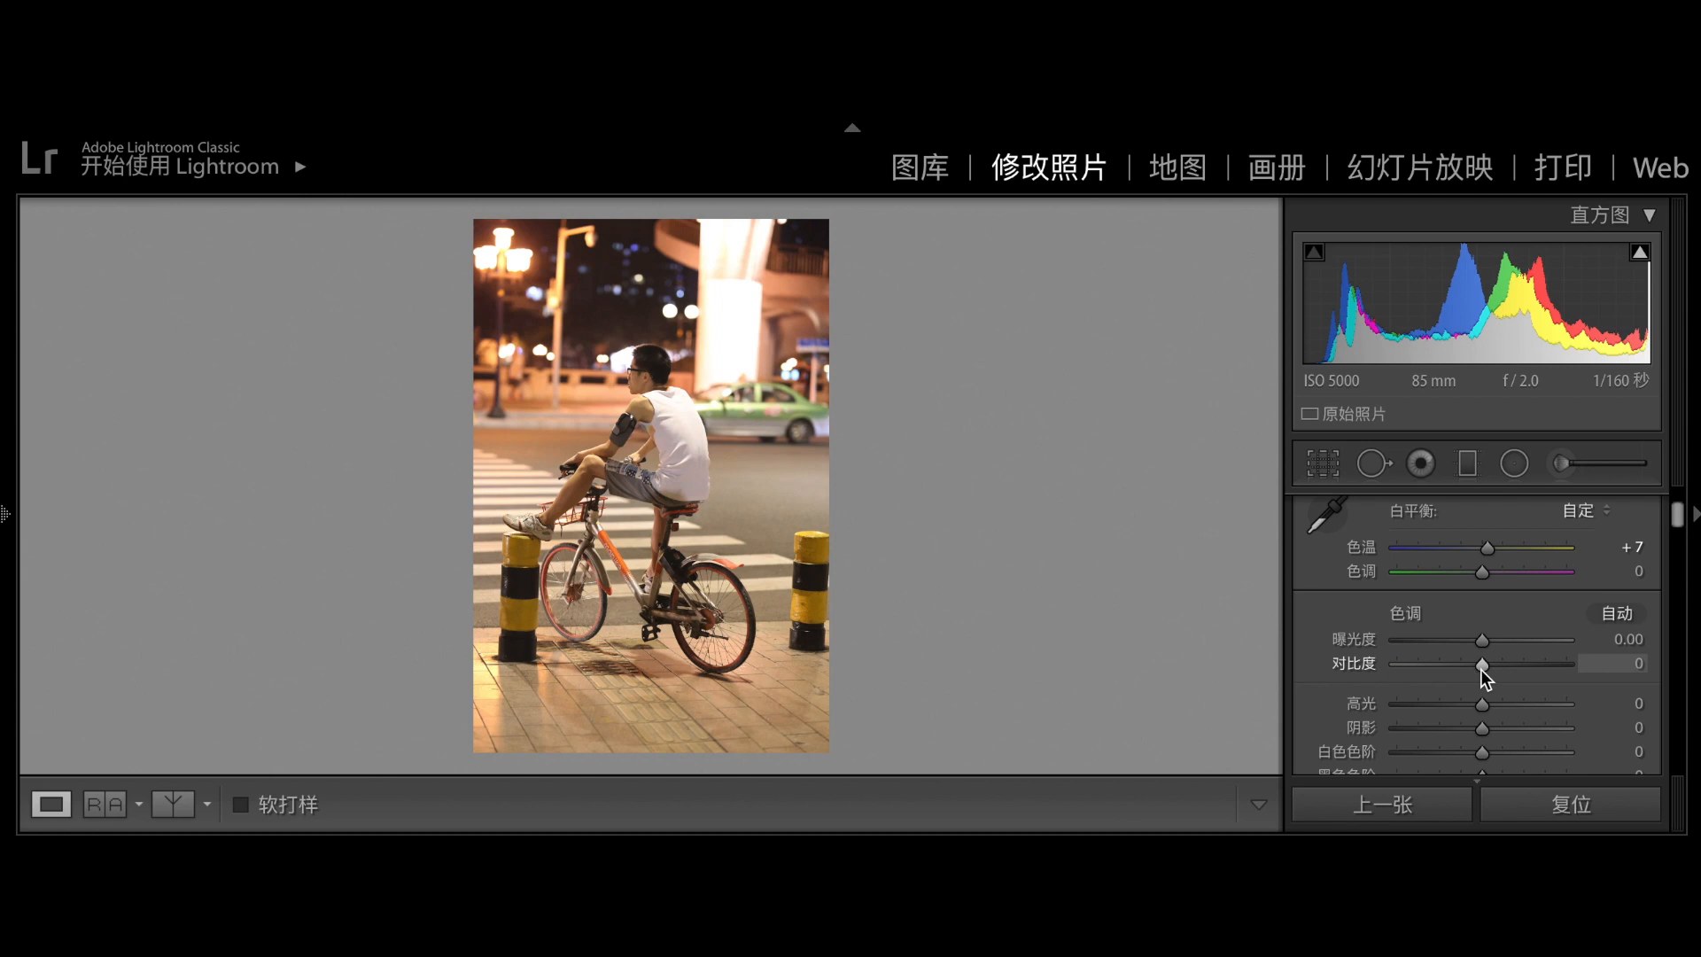
{"action": "left_click_drag", "start_coordinate": [1482, 671], "coordinate": [1495, 673]}
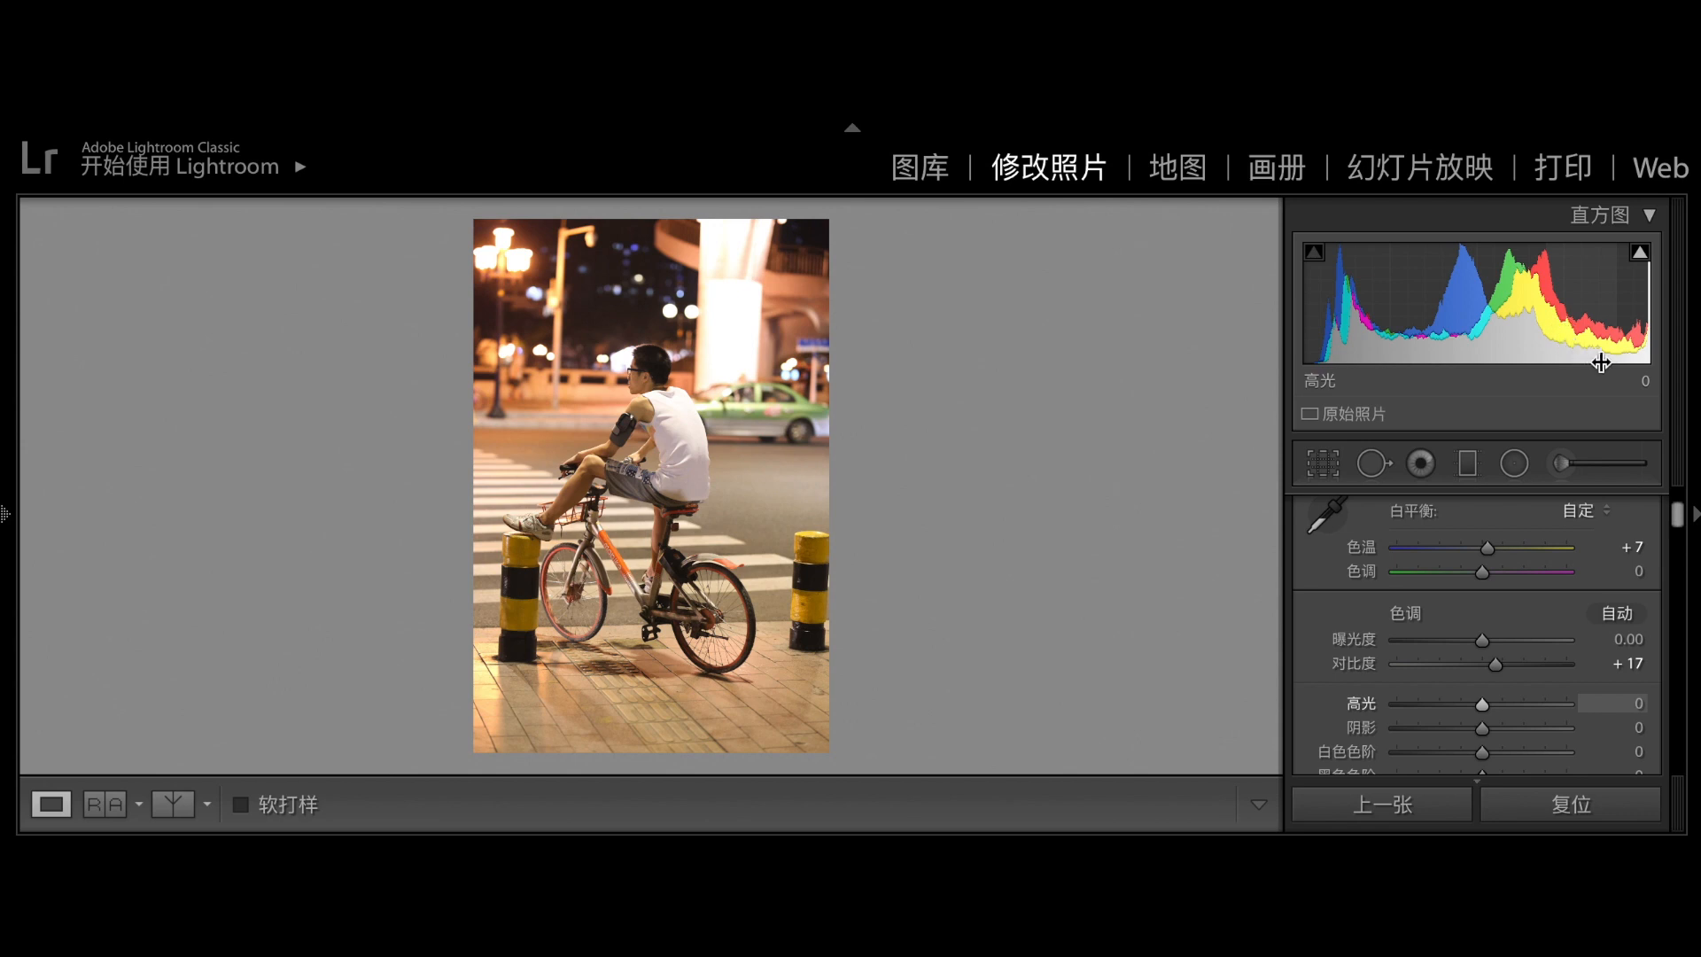
Lower the photo's exposure to -0.30.
{"action": "left_click", "coordinate": [1638, 253]}
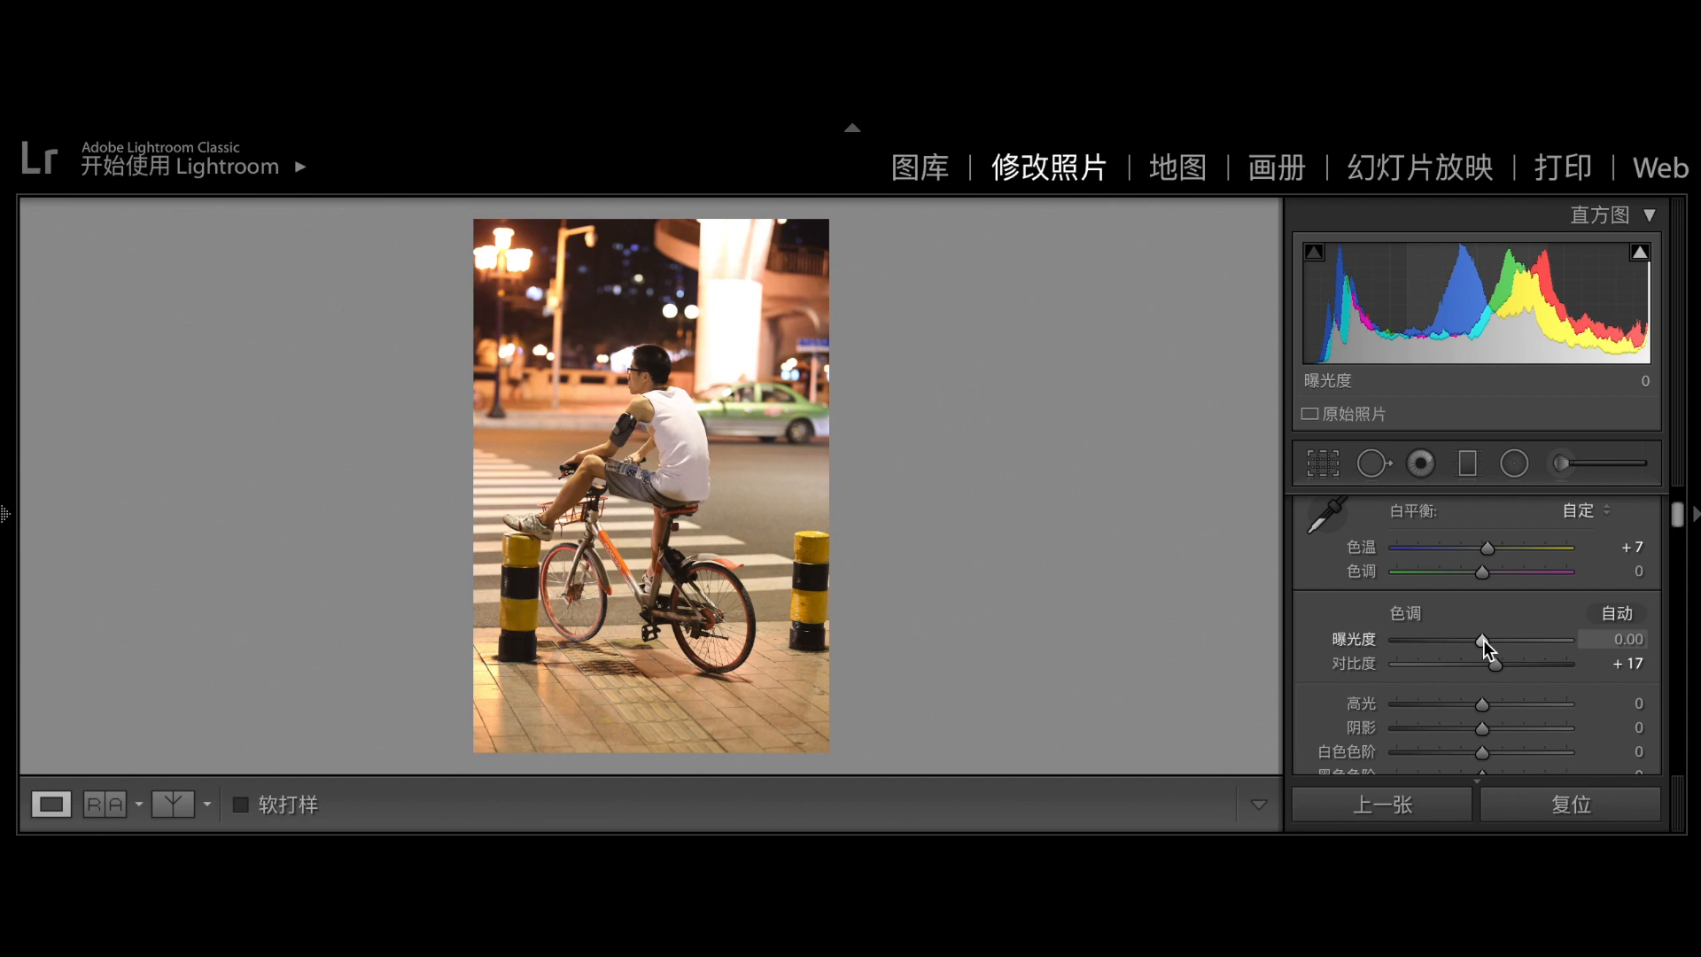
{"action": "key", "text": "Down"}
{"action": "key", "text": "Down"}
{"action": "key", "text": "Down"}
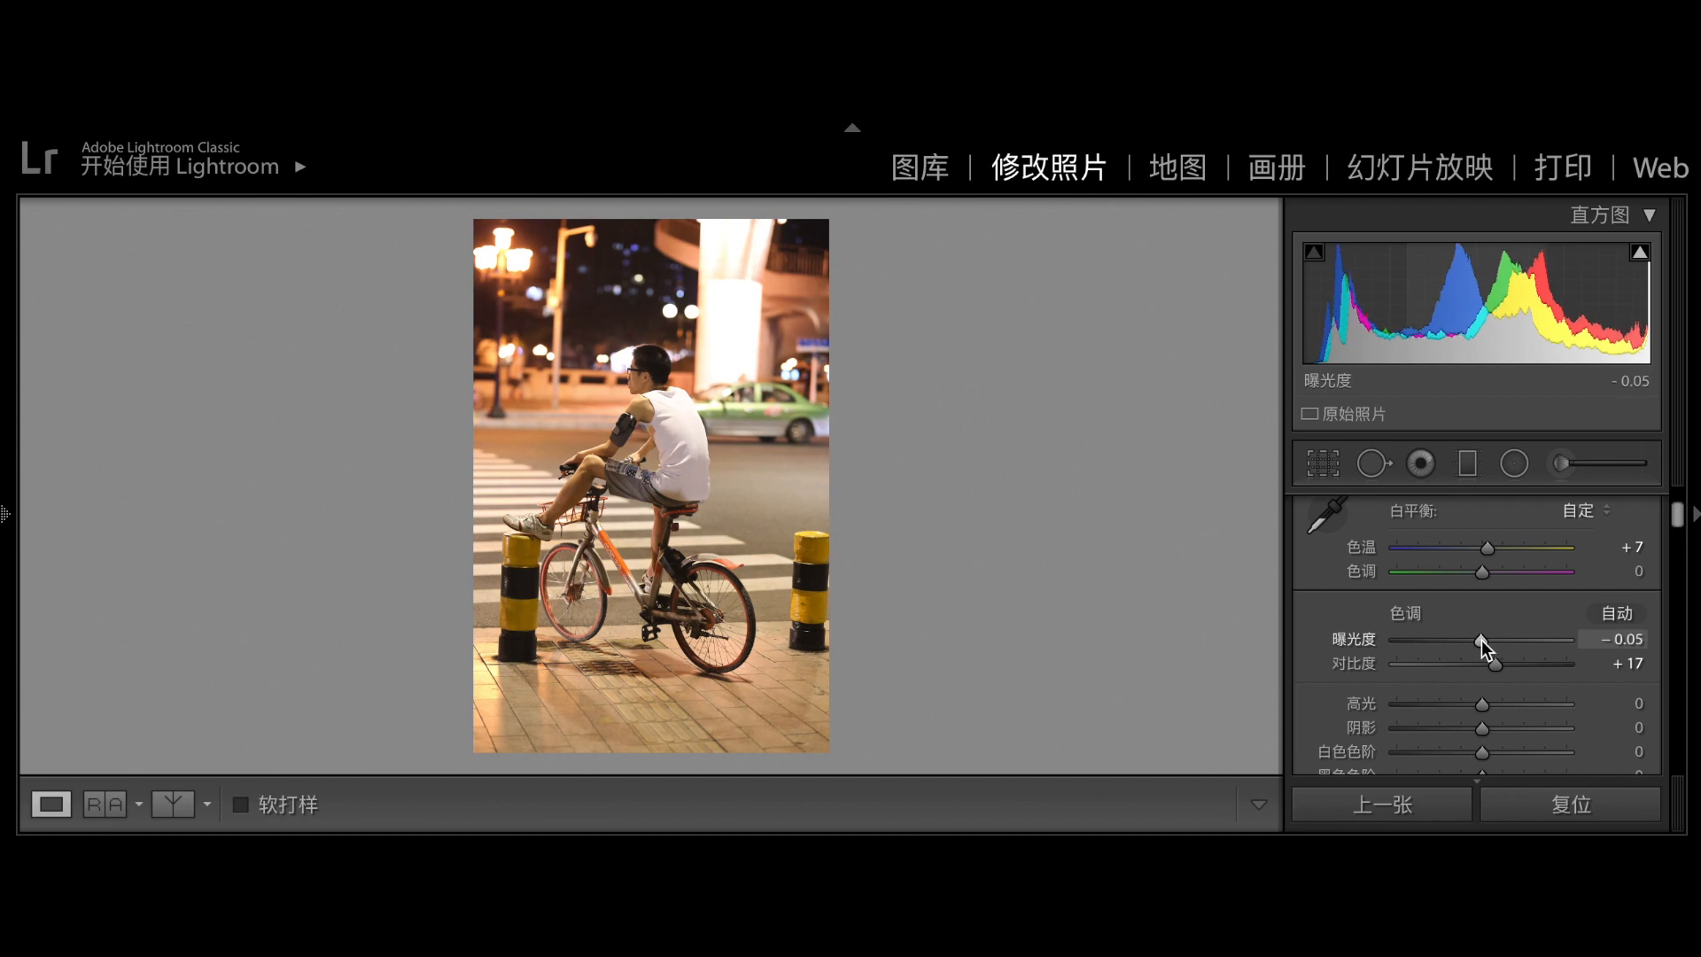
{"action": "key", "text": "Down"}
{"action": "key", "text": "Down"}
{"action": "key", "text": "Down"}
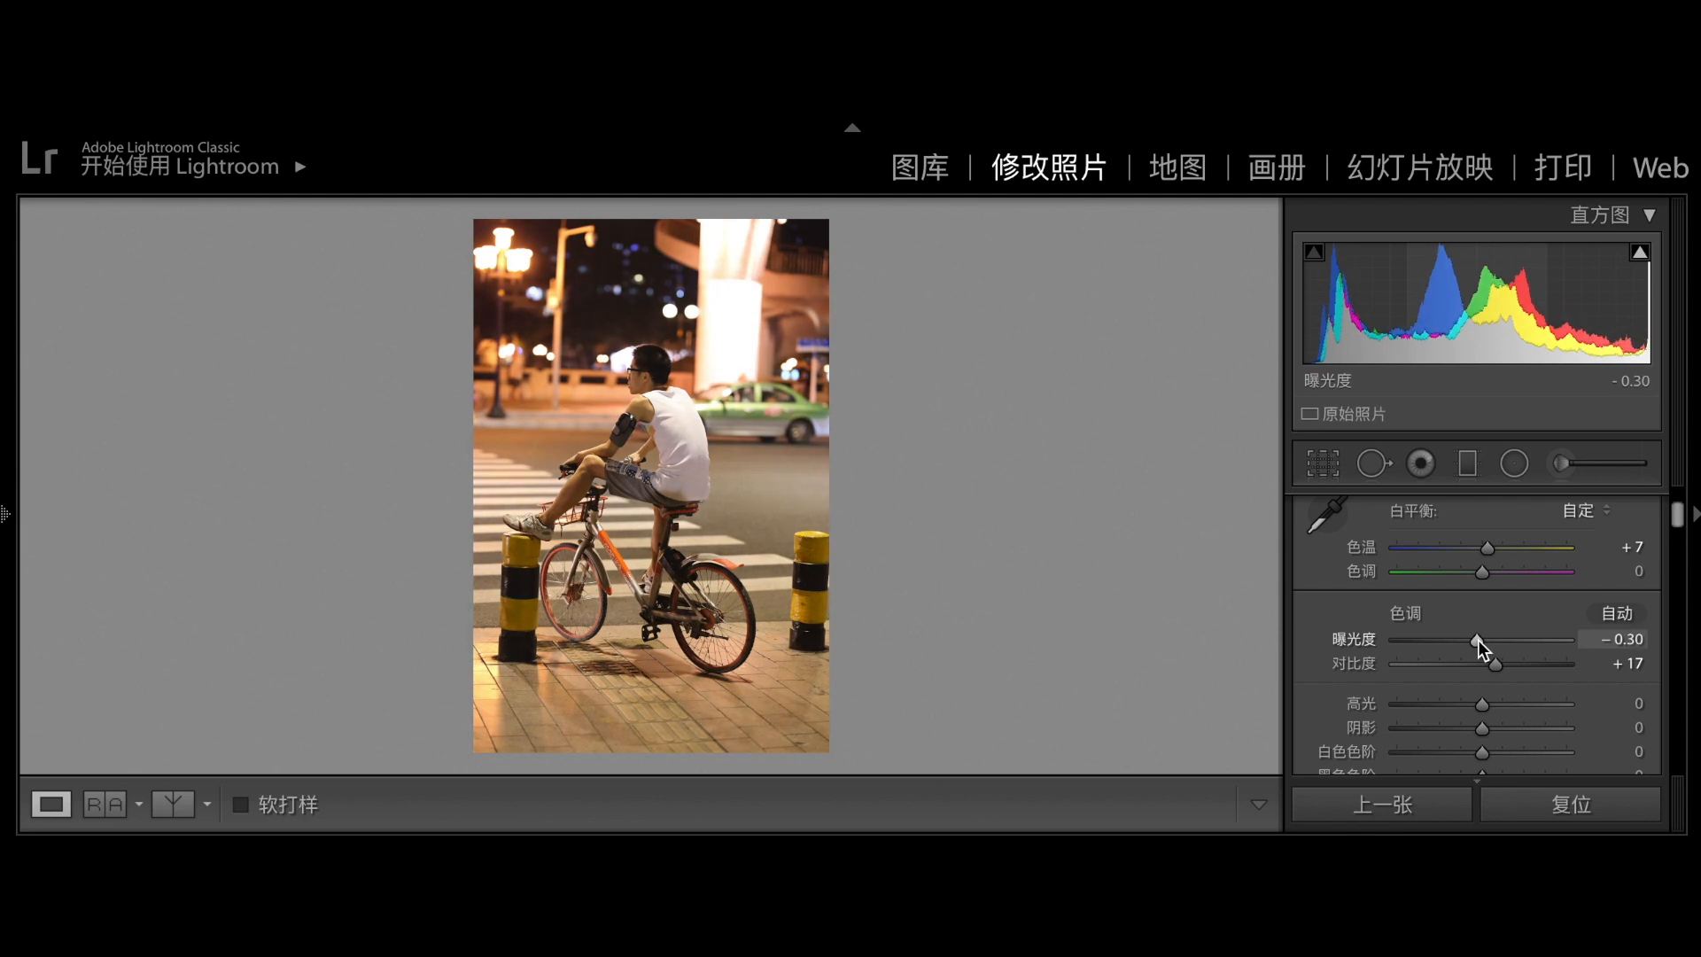
Set highlights to -9, shadows to -10, whites to -9 and blacks to -17.
{"action": "scroll", "coordinate": [1488, 675], "scroll_direction": "down", "scroll_amount": 2}
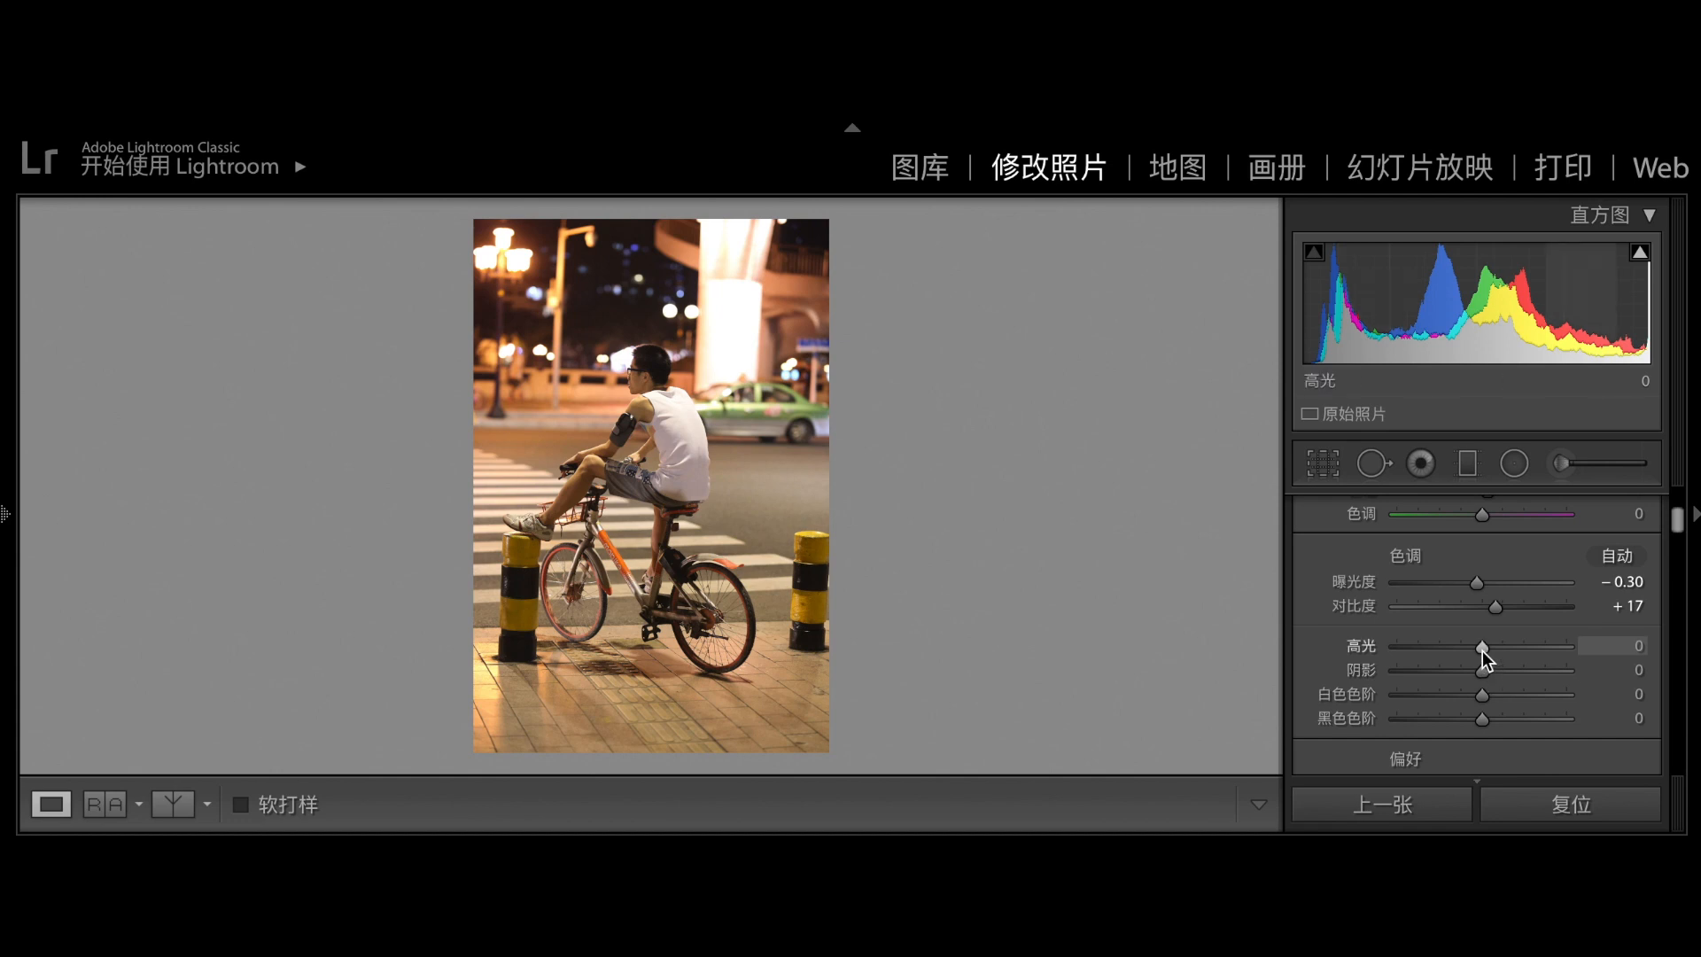
{"action": "key", "text": "Down"}
{"action": "left_click_drag", "start_coordinate": [1478, 650], "coordinate": [1474, 651]}
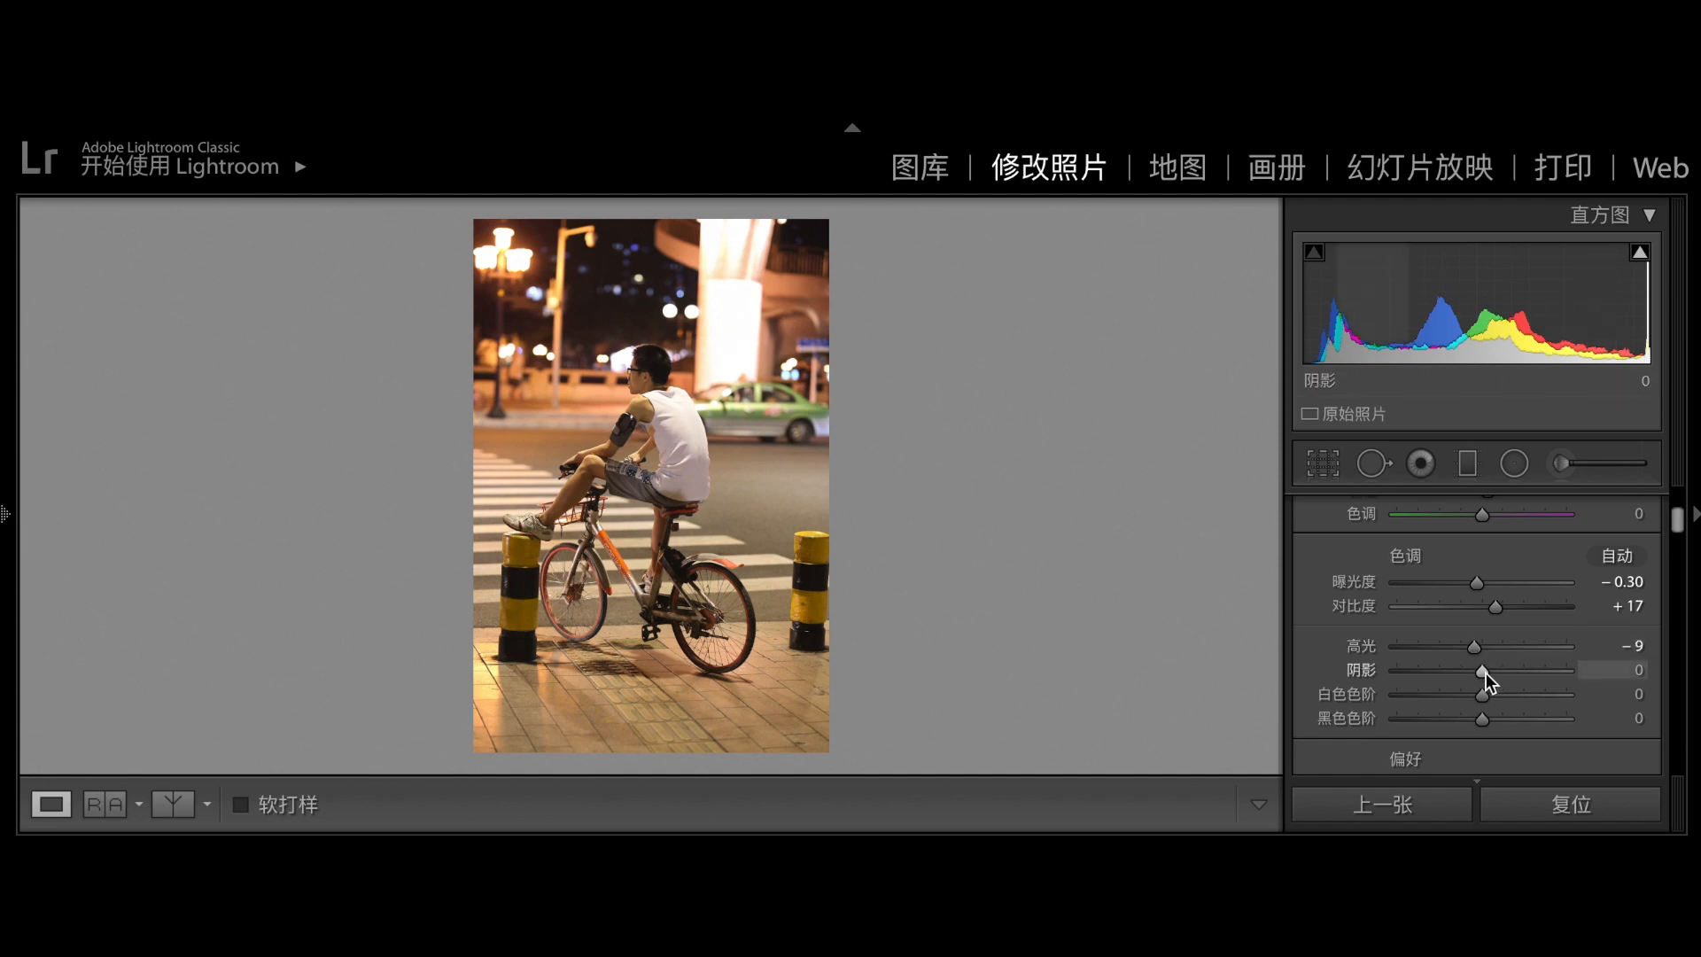
{"action": "left_click_drag", "start_coordinate": [1485, 672], "coordinate": [1473, 696]}
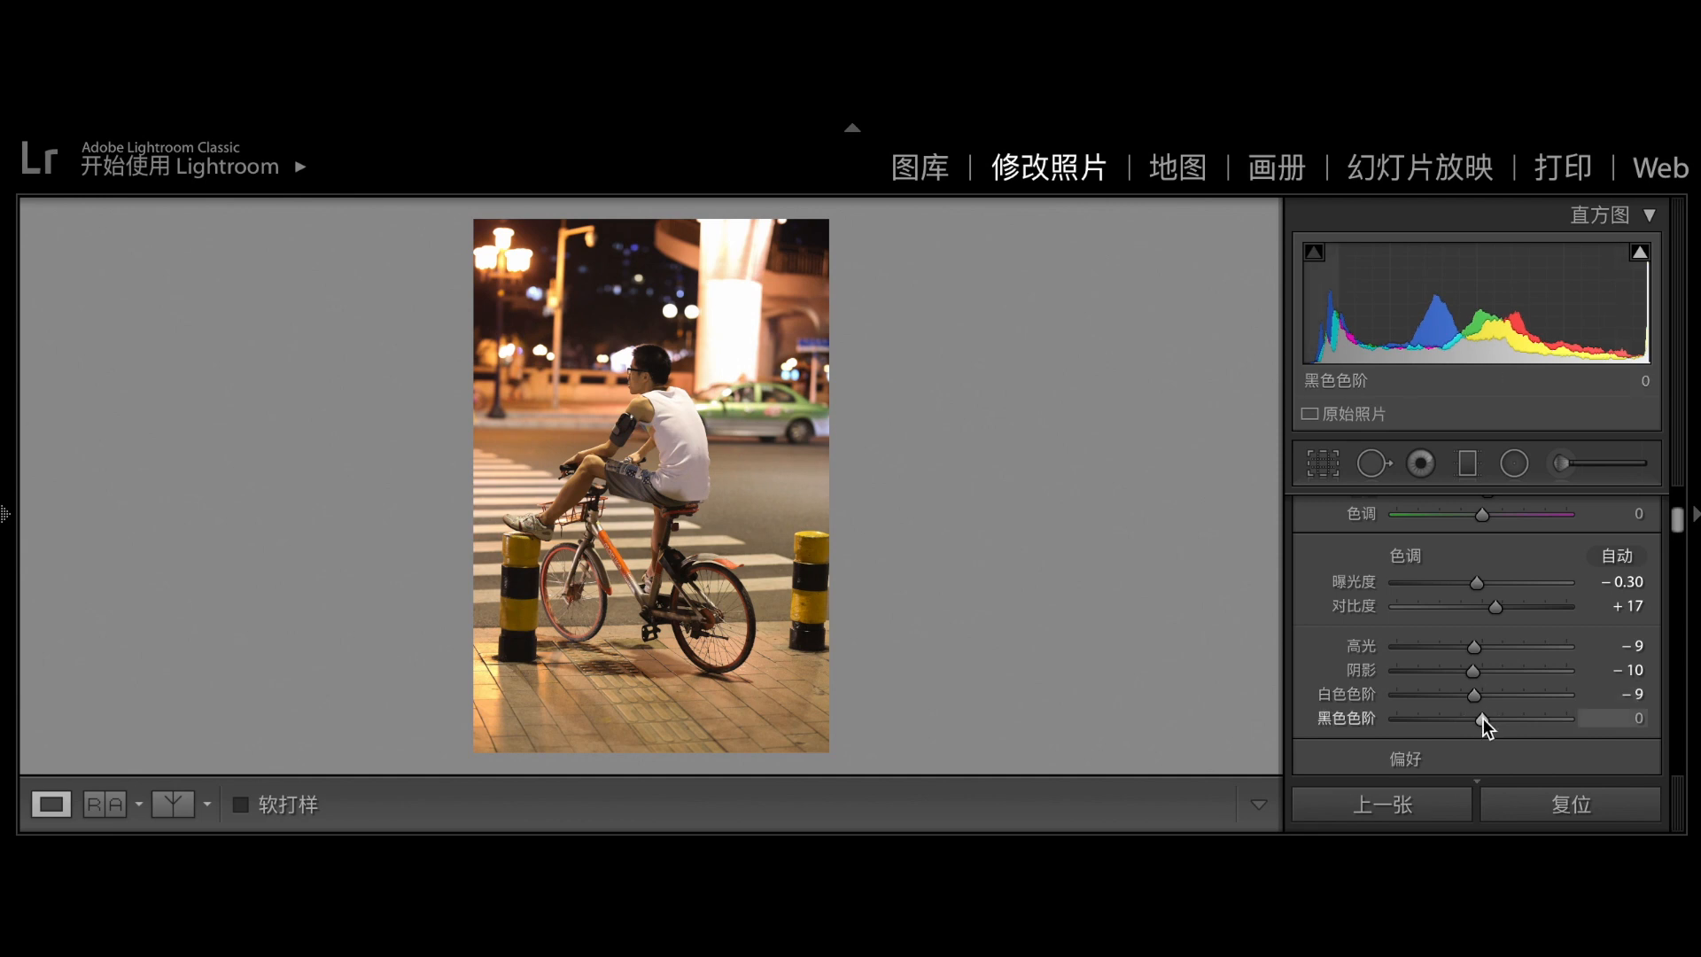
{"action": "left_click_drag", "start_coordinate": [1483, 720], "coordinate": [1467, 720]}
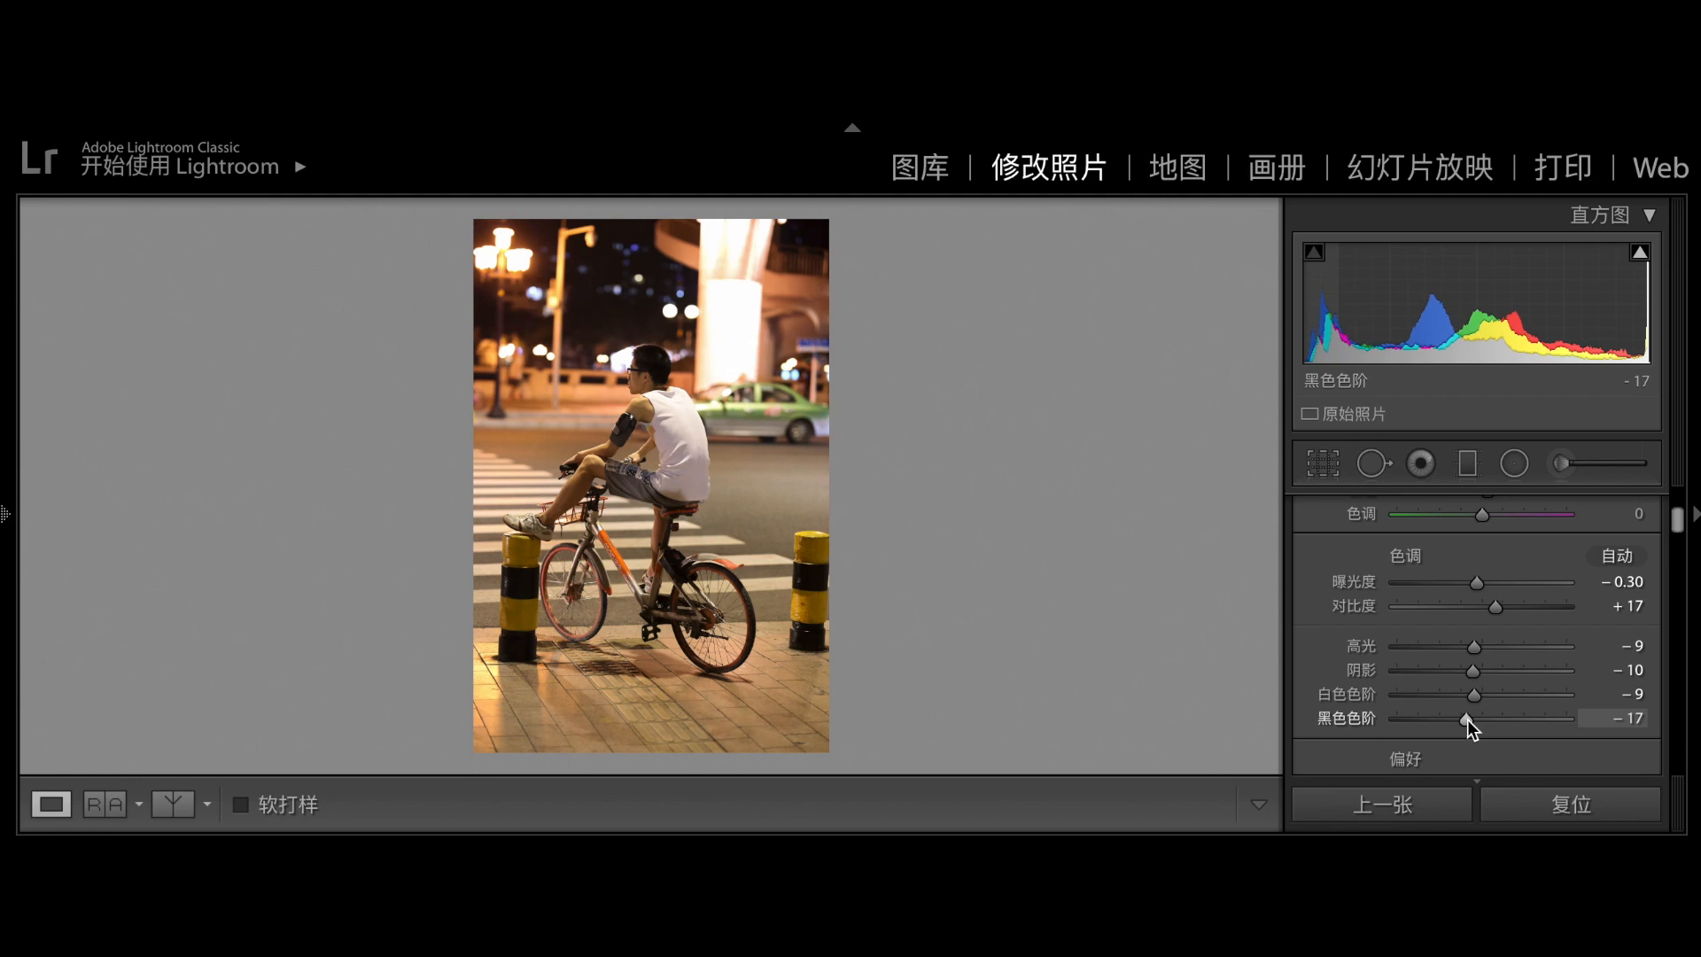
Compare the photo before and after the basic adjustments in split and side-by-side views, and return to the single-photo view.
{"action": "left_click", "coordinate": [170, 807]}
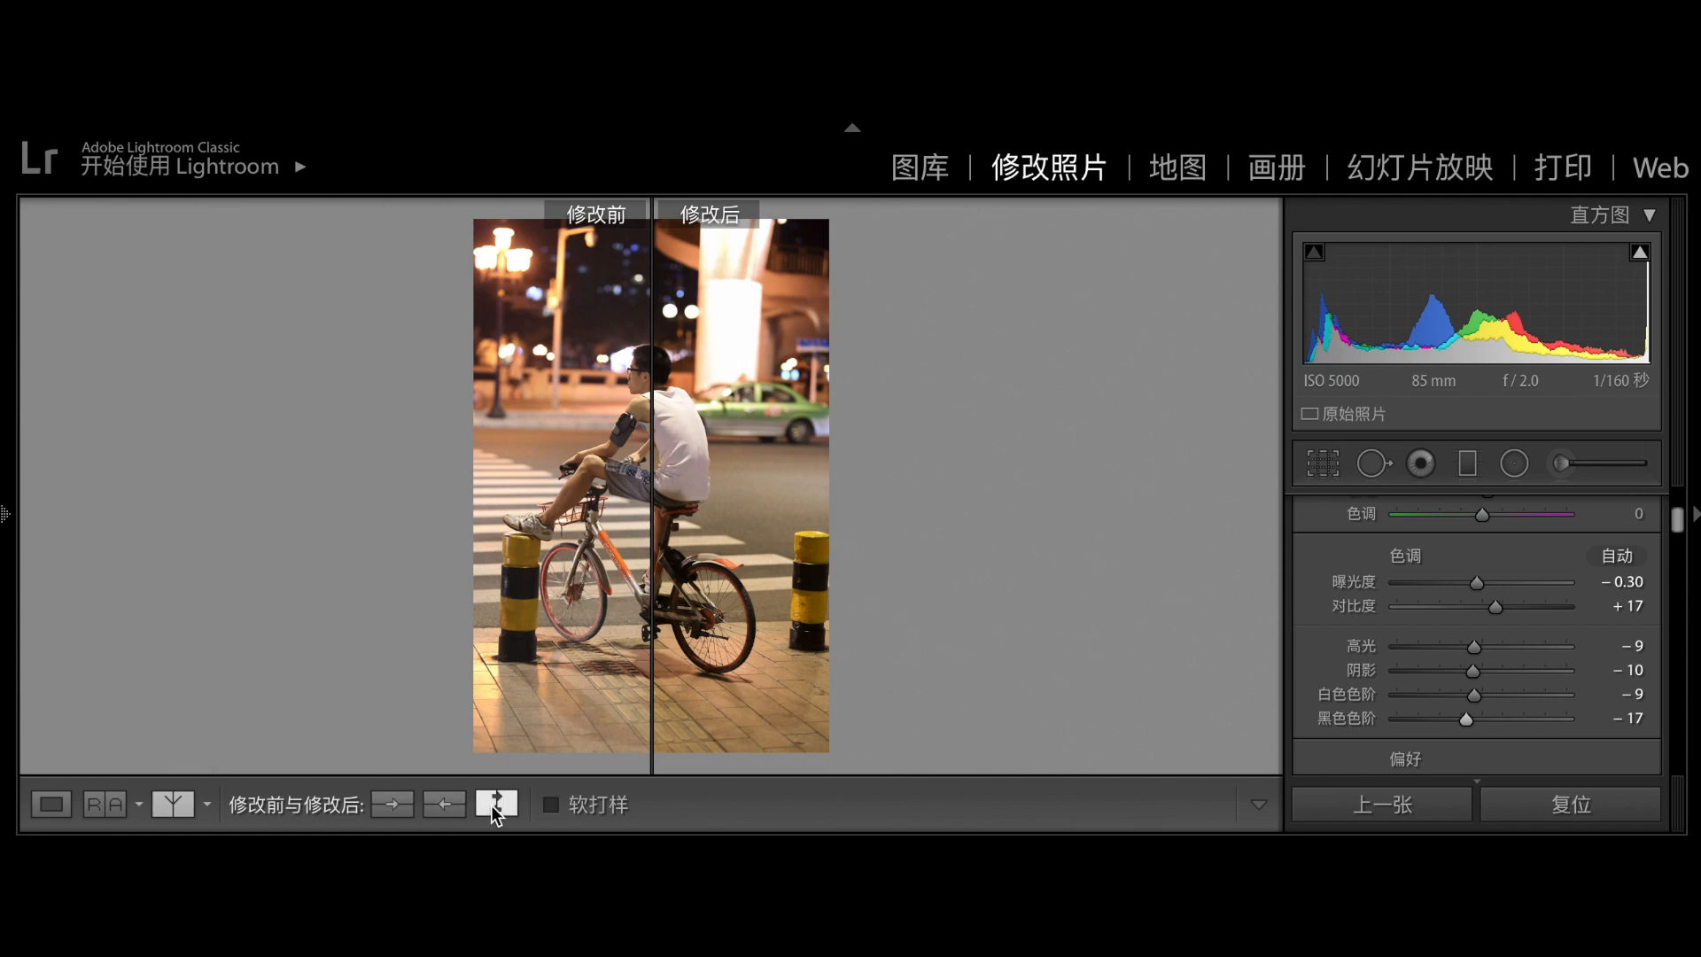
{"action": "left_click", "coordinate": [208, 806]}
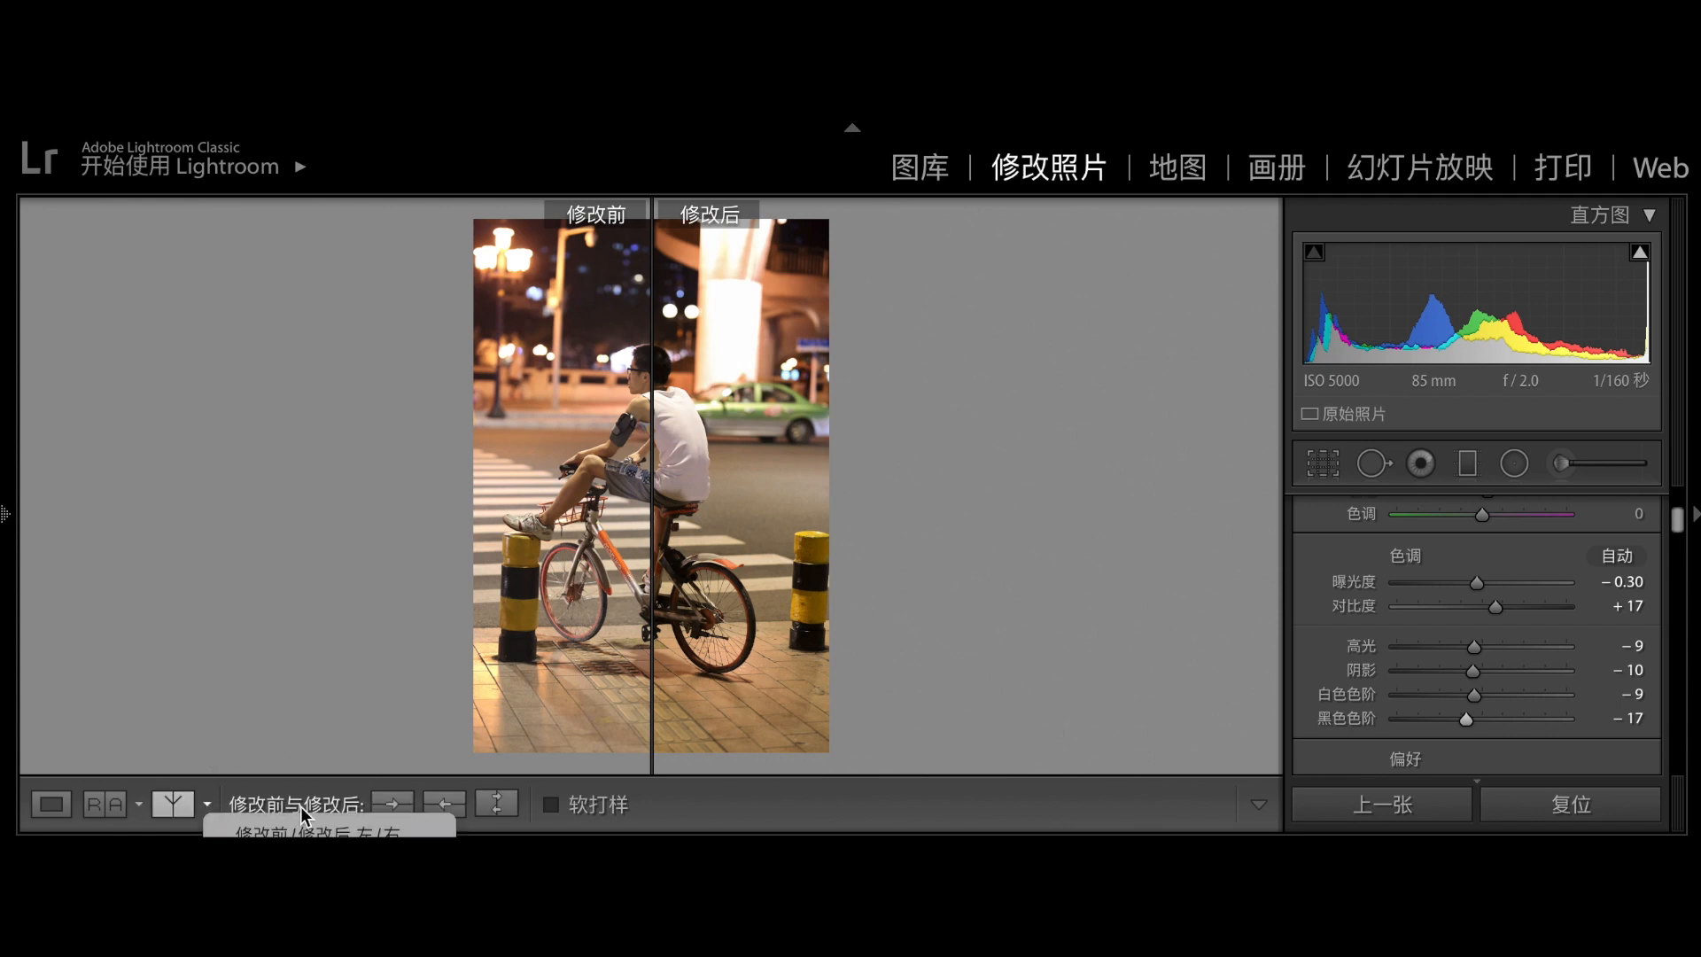
{"action": "left_click", "coordinate": [358, 830]}
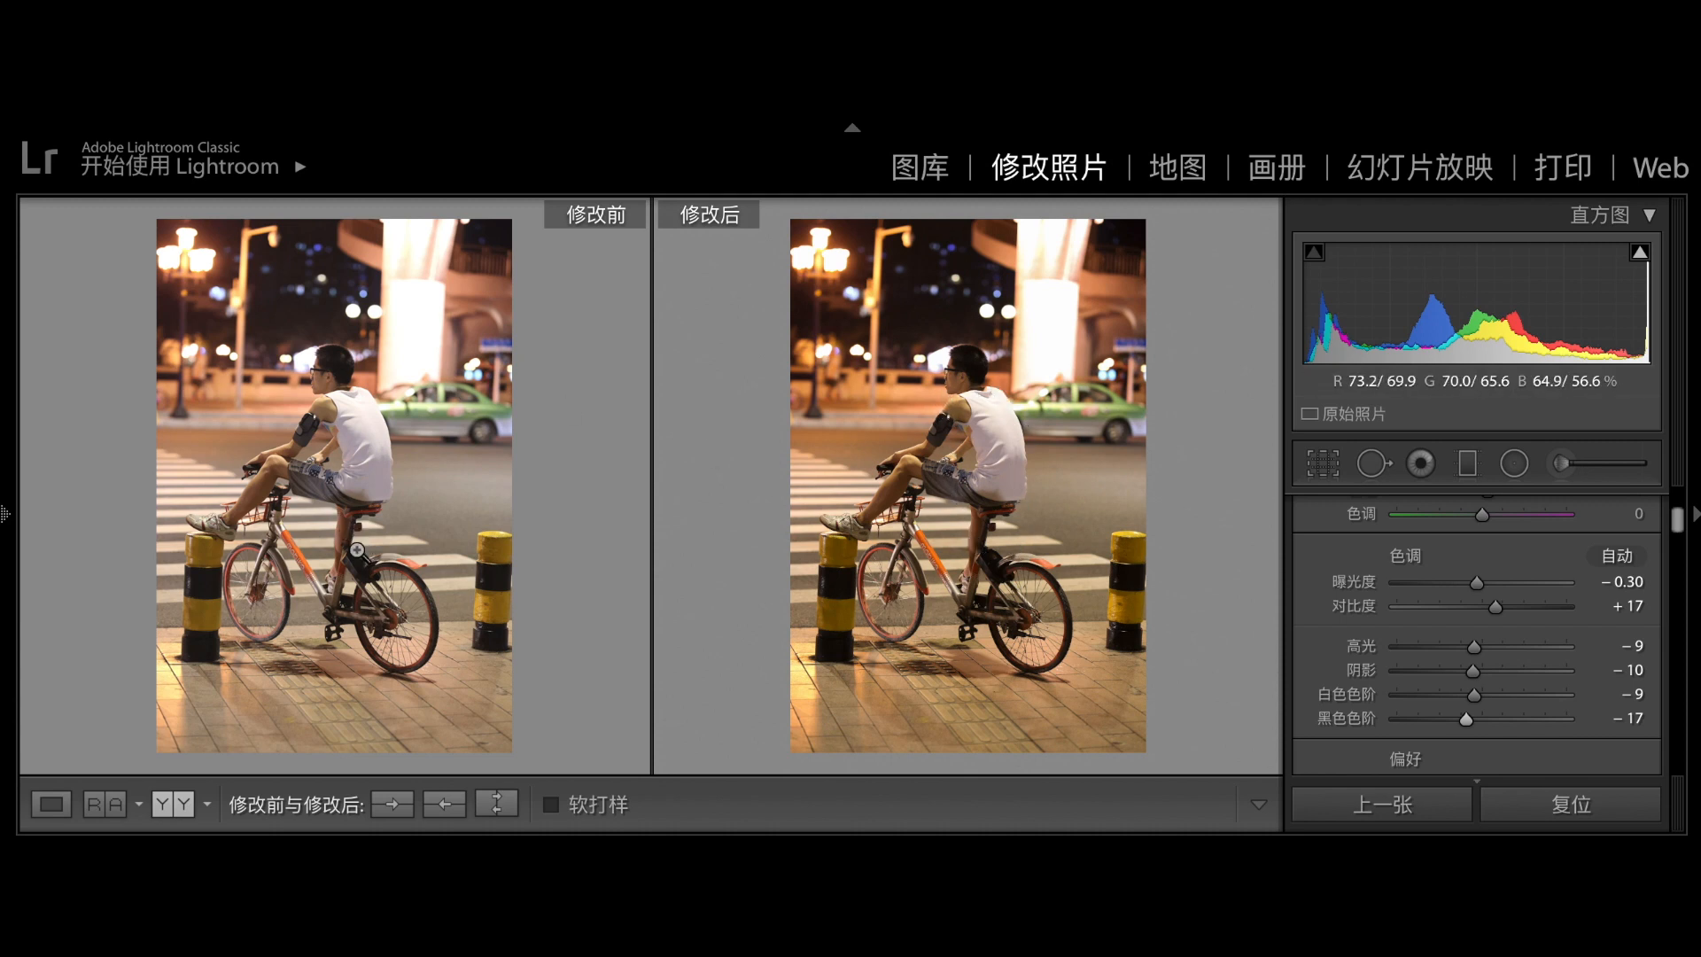
{"action": "left_click", "coordinate": [51, 803]}
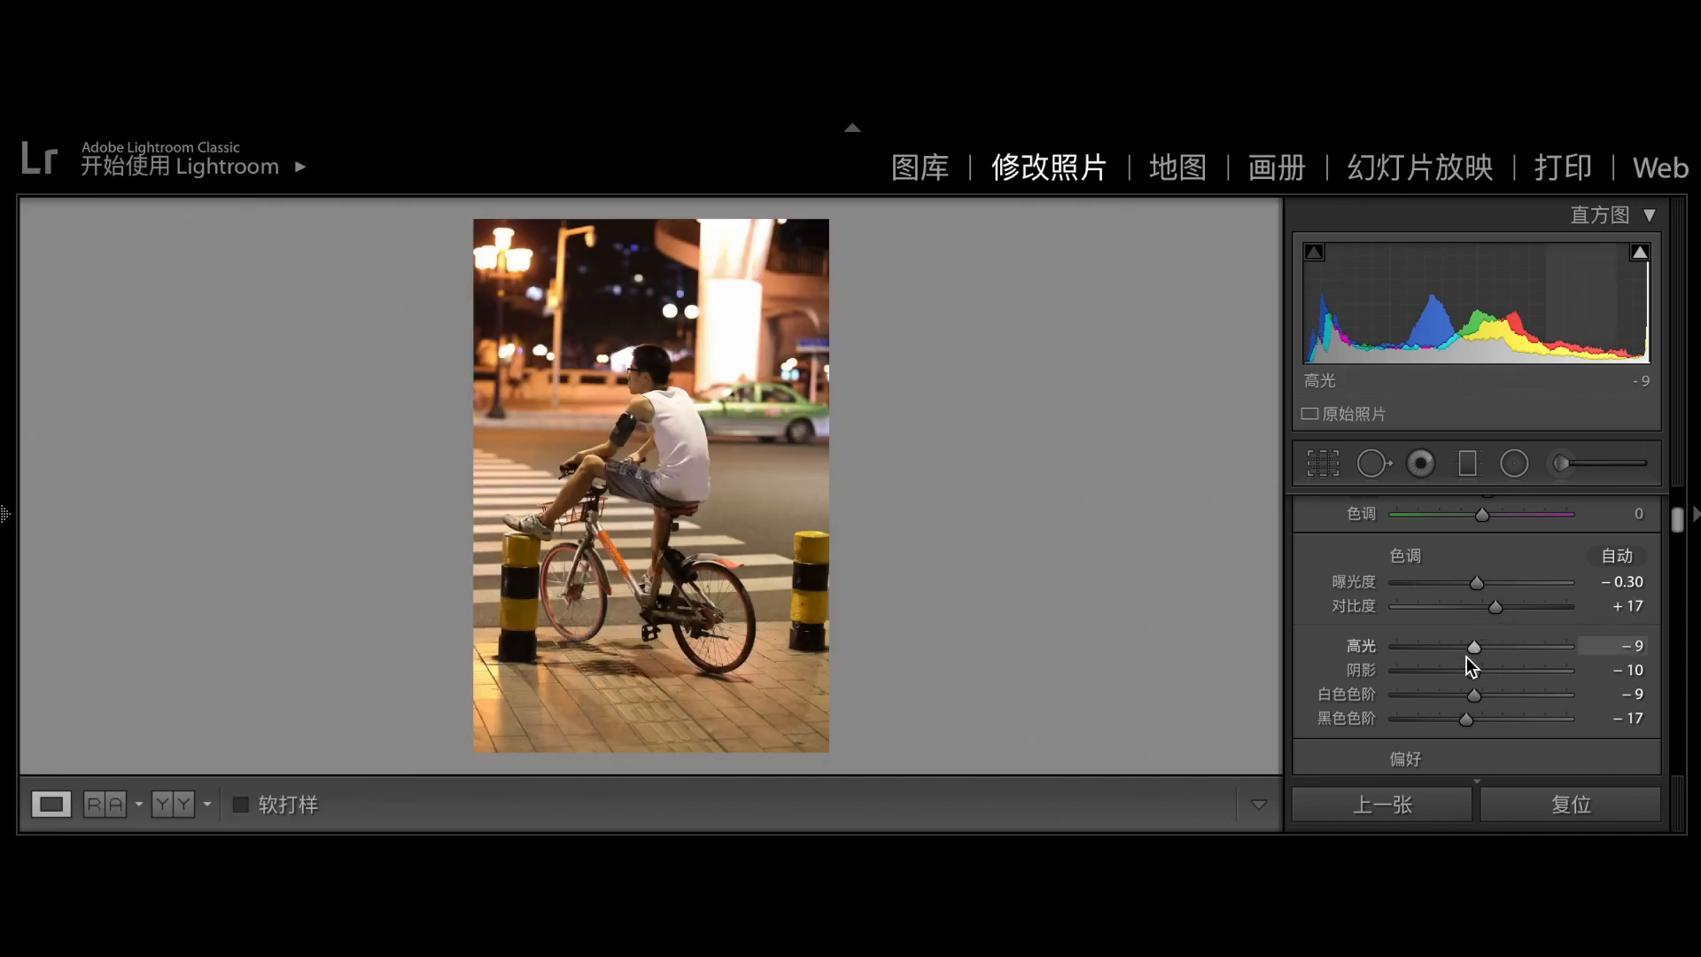
Shape the RGB point curve into a gentle S: anchor the midpoint, slightly lower the shadows and raise the highlights to about 76.9 / 80.4 %.
{"action": "scroll", "coordinate": [1466, 656], "scroll_direction": "down", "scroll_amount": 5}
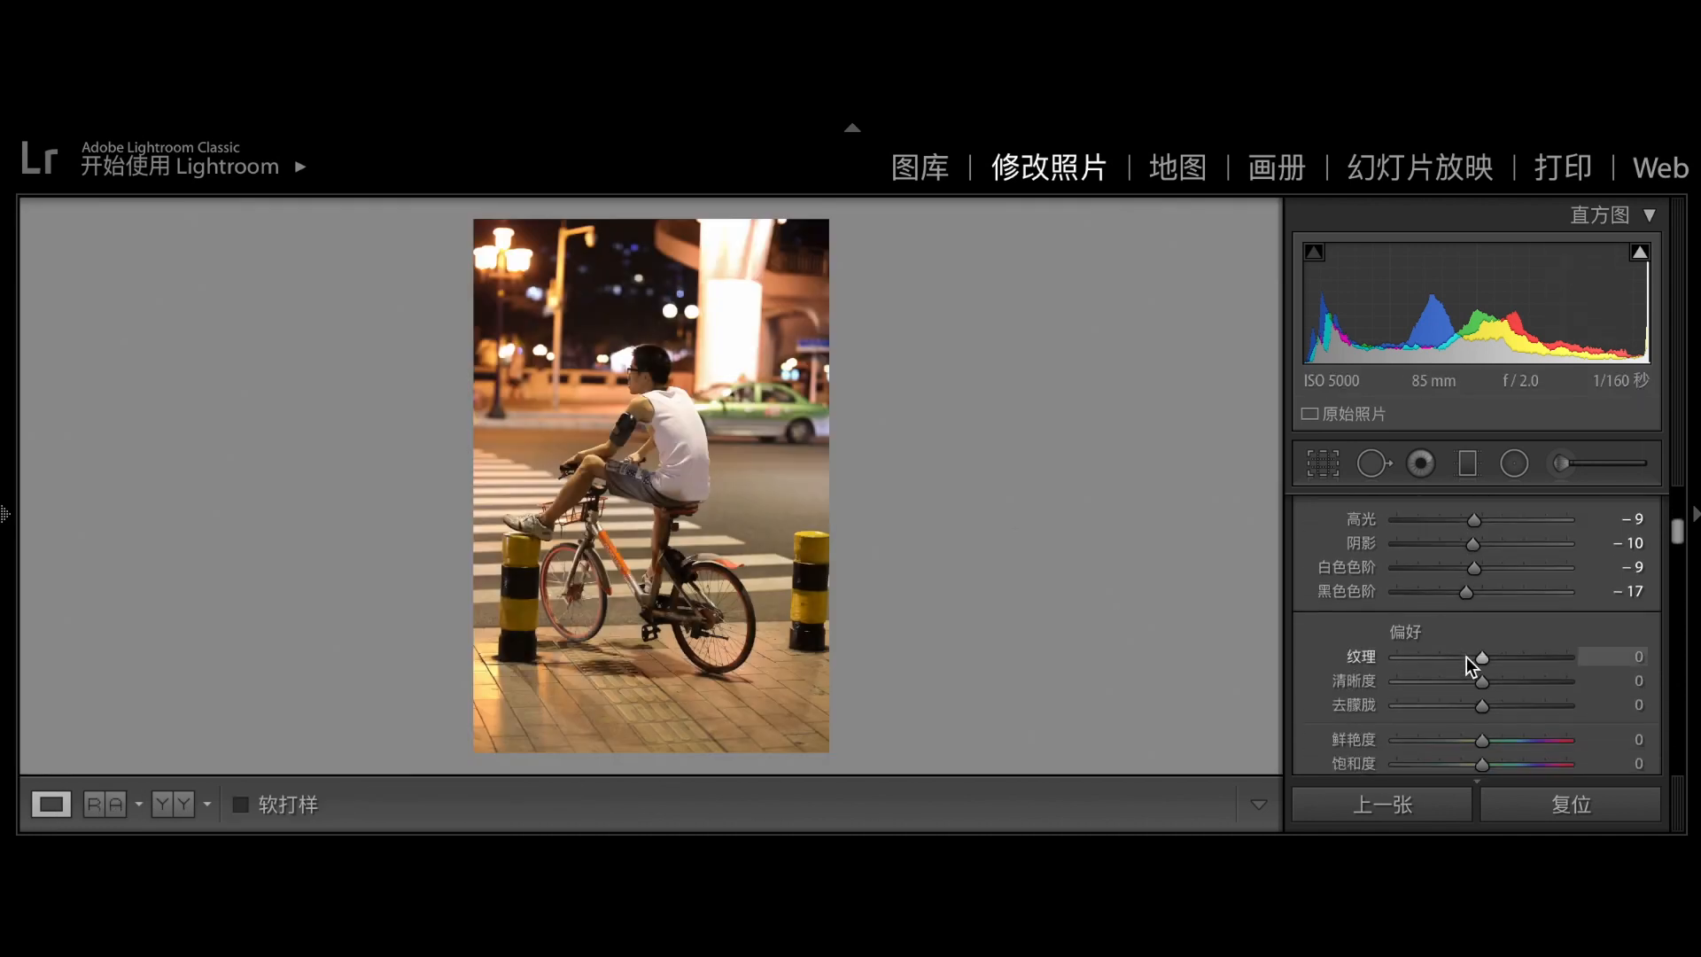
{"action": "scroll", "coordinate": [1466, 656], "scroll_direction": "down", "scroll_amount": 4}
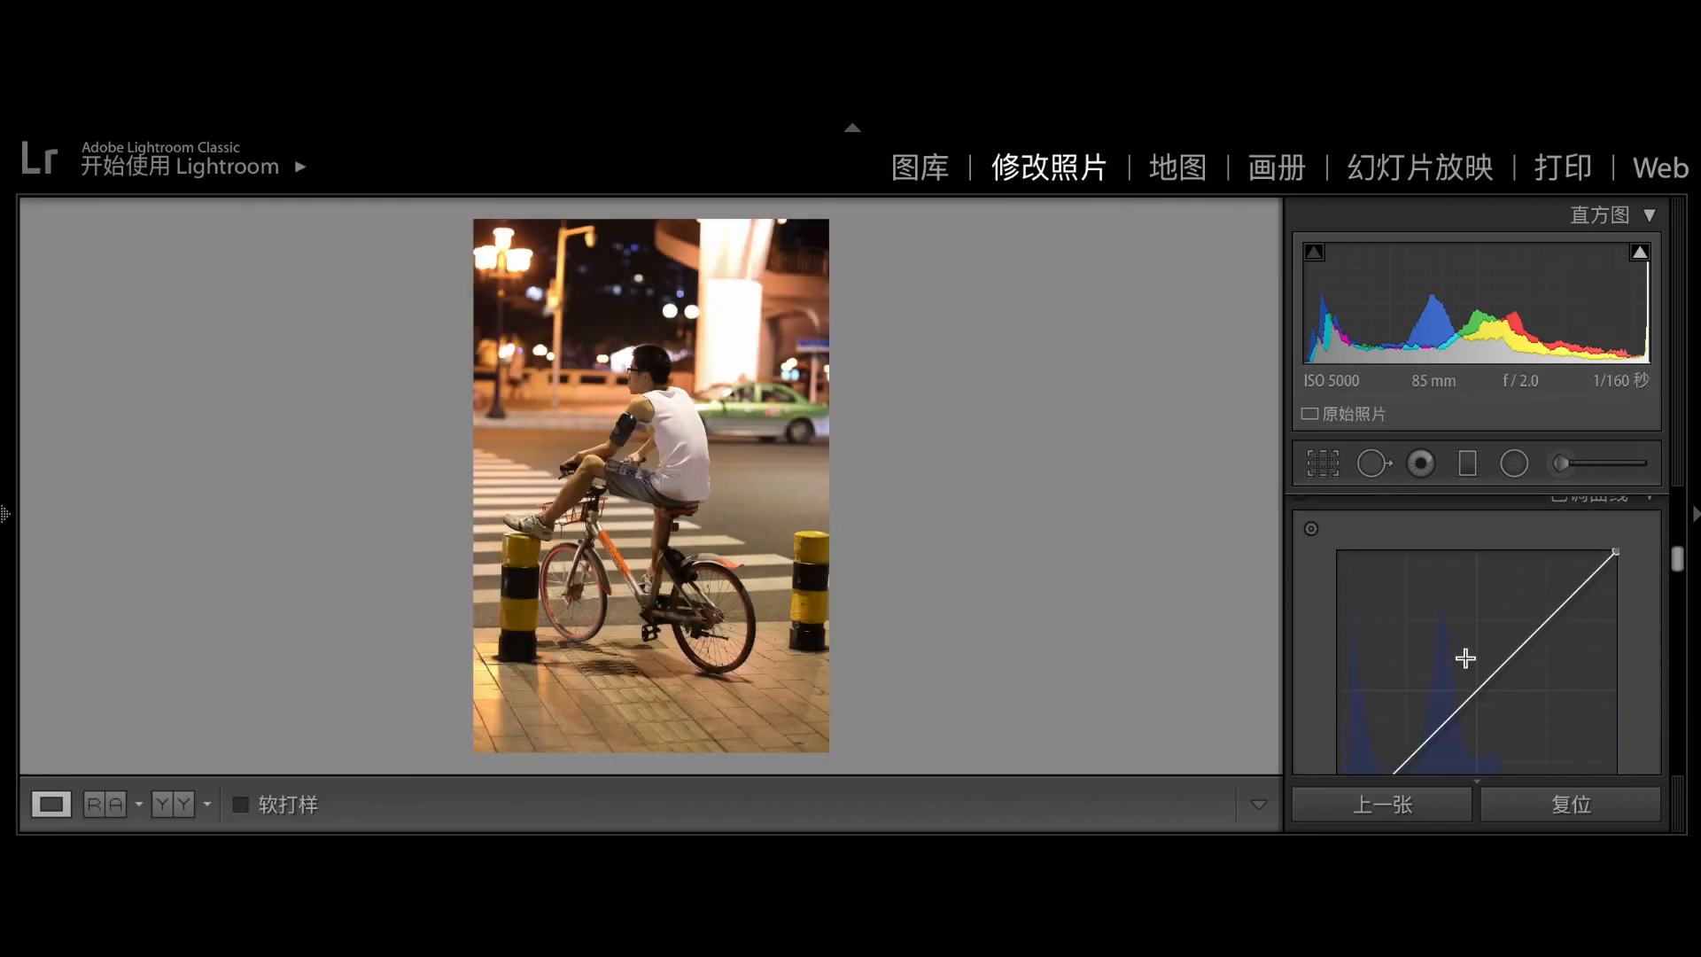
{"action": "scroll", "coordinate": [1466, 691], "scroll_direction": "down", "scroll_amount": 1}
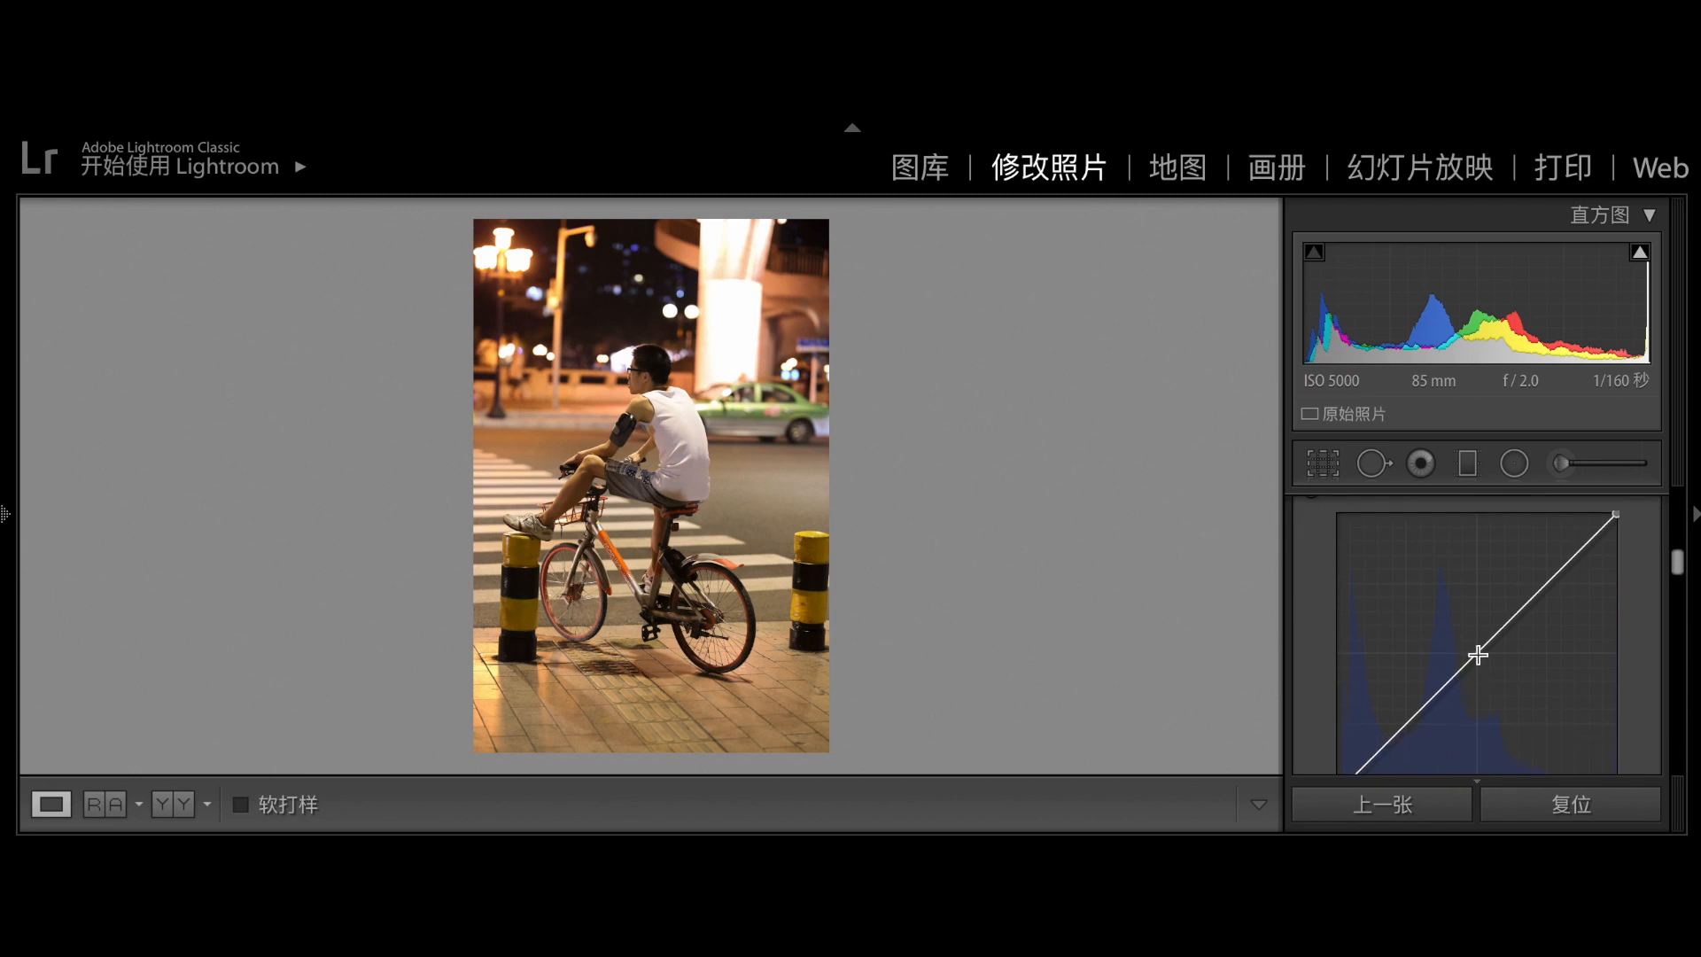
{"action": "scroll", "coordinate": [1477, 657], "scroll_direction": "down", "scroll_amount": 3}
{"action": "left_click", "coordinate": [1480, 553]}
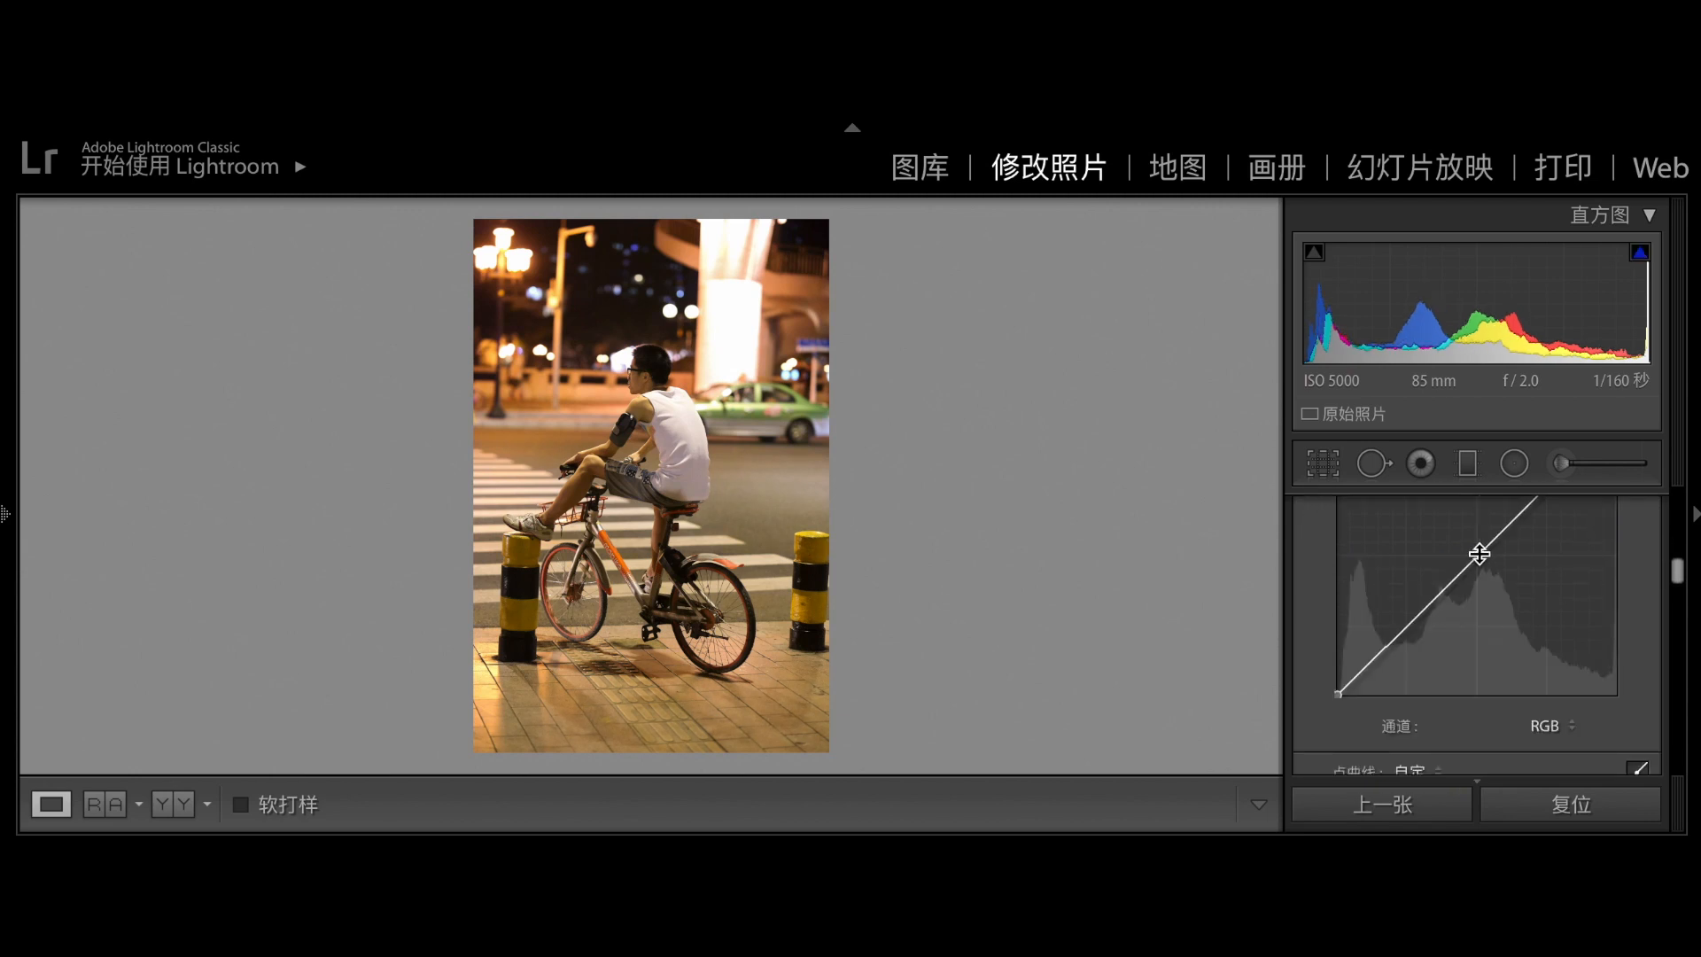
{"action": "left_click", "coordinate": [1407, 627]}
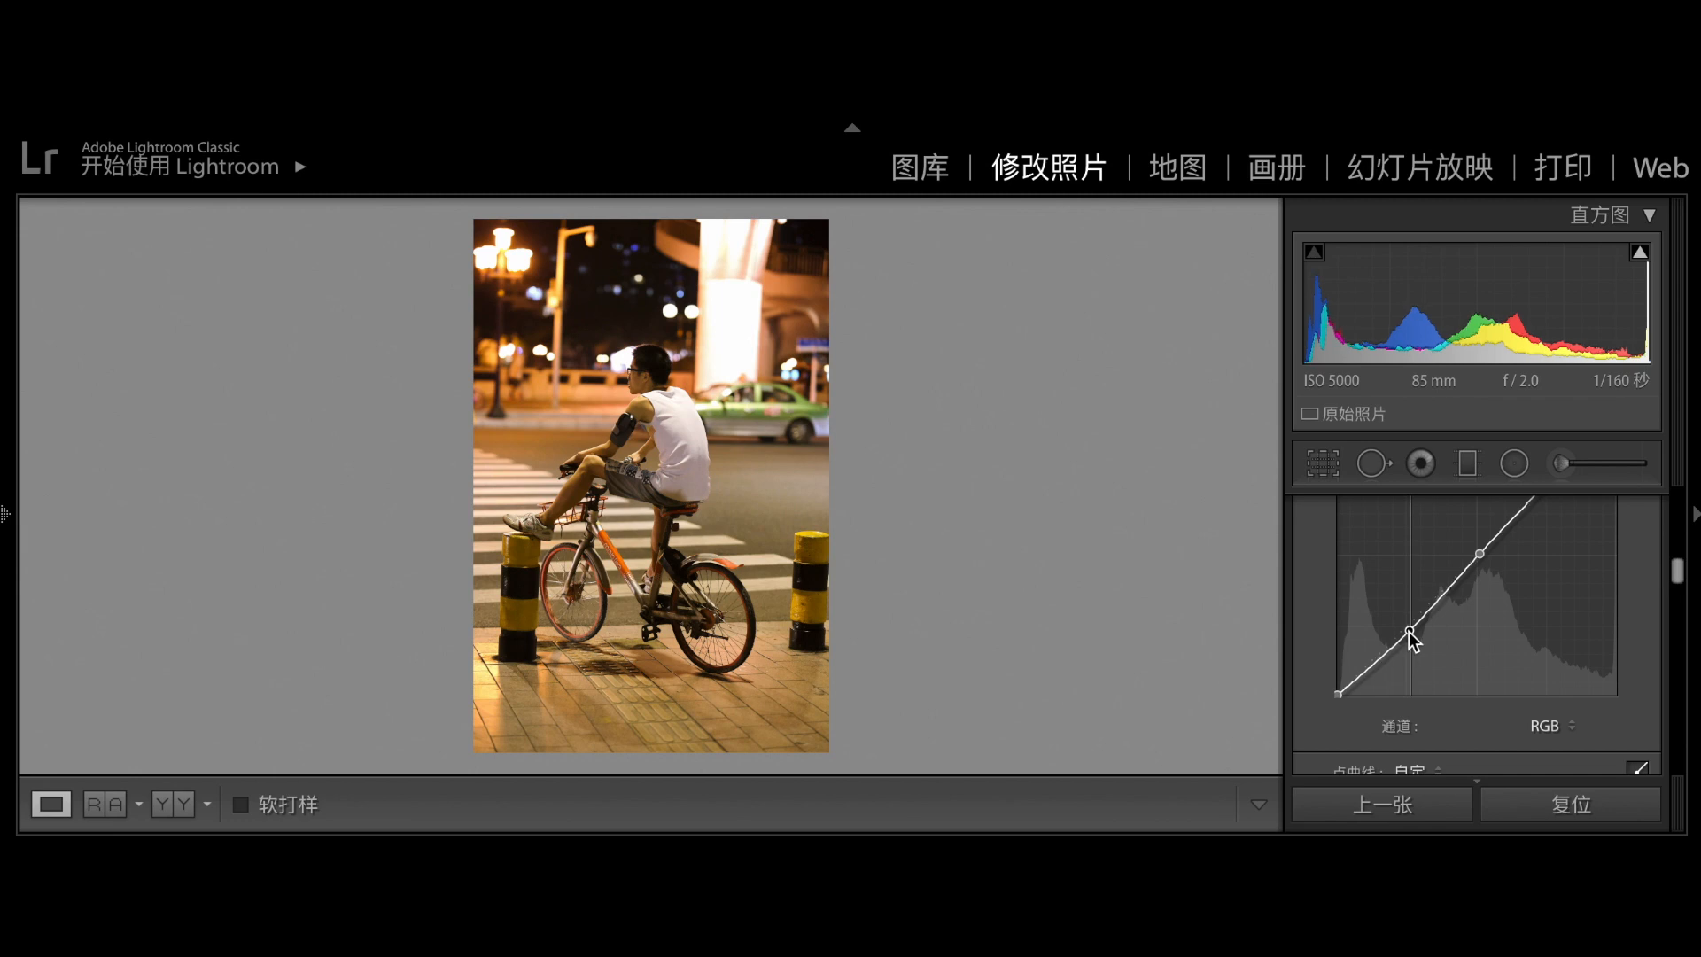
{"action": "scroll", "coordinate": [1544, 591], "scroll_direction": "up", "scroll_amount": 3}
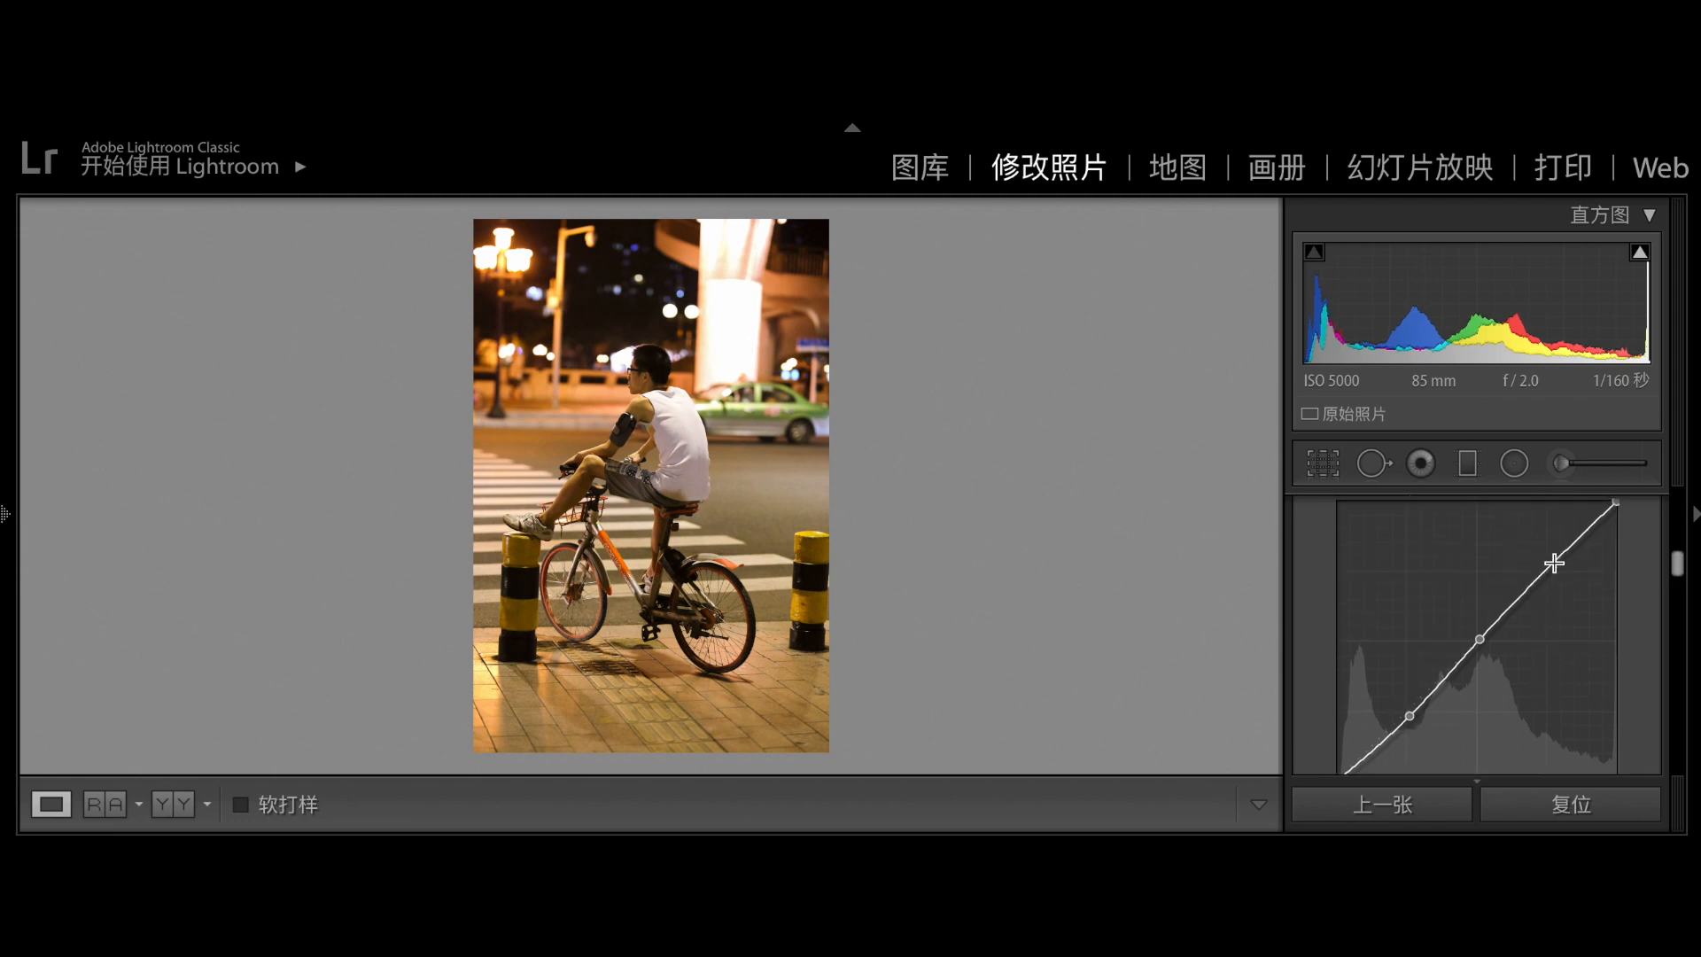
{"action": "left_click_drag", "start_coordinate": [1555, 563], "coordinate": [1552, 552]}
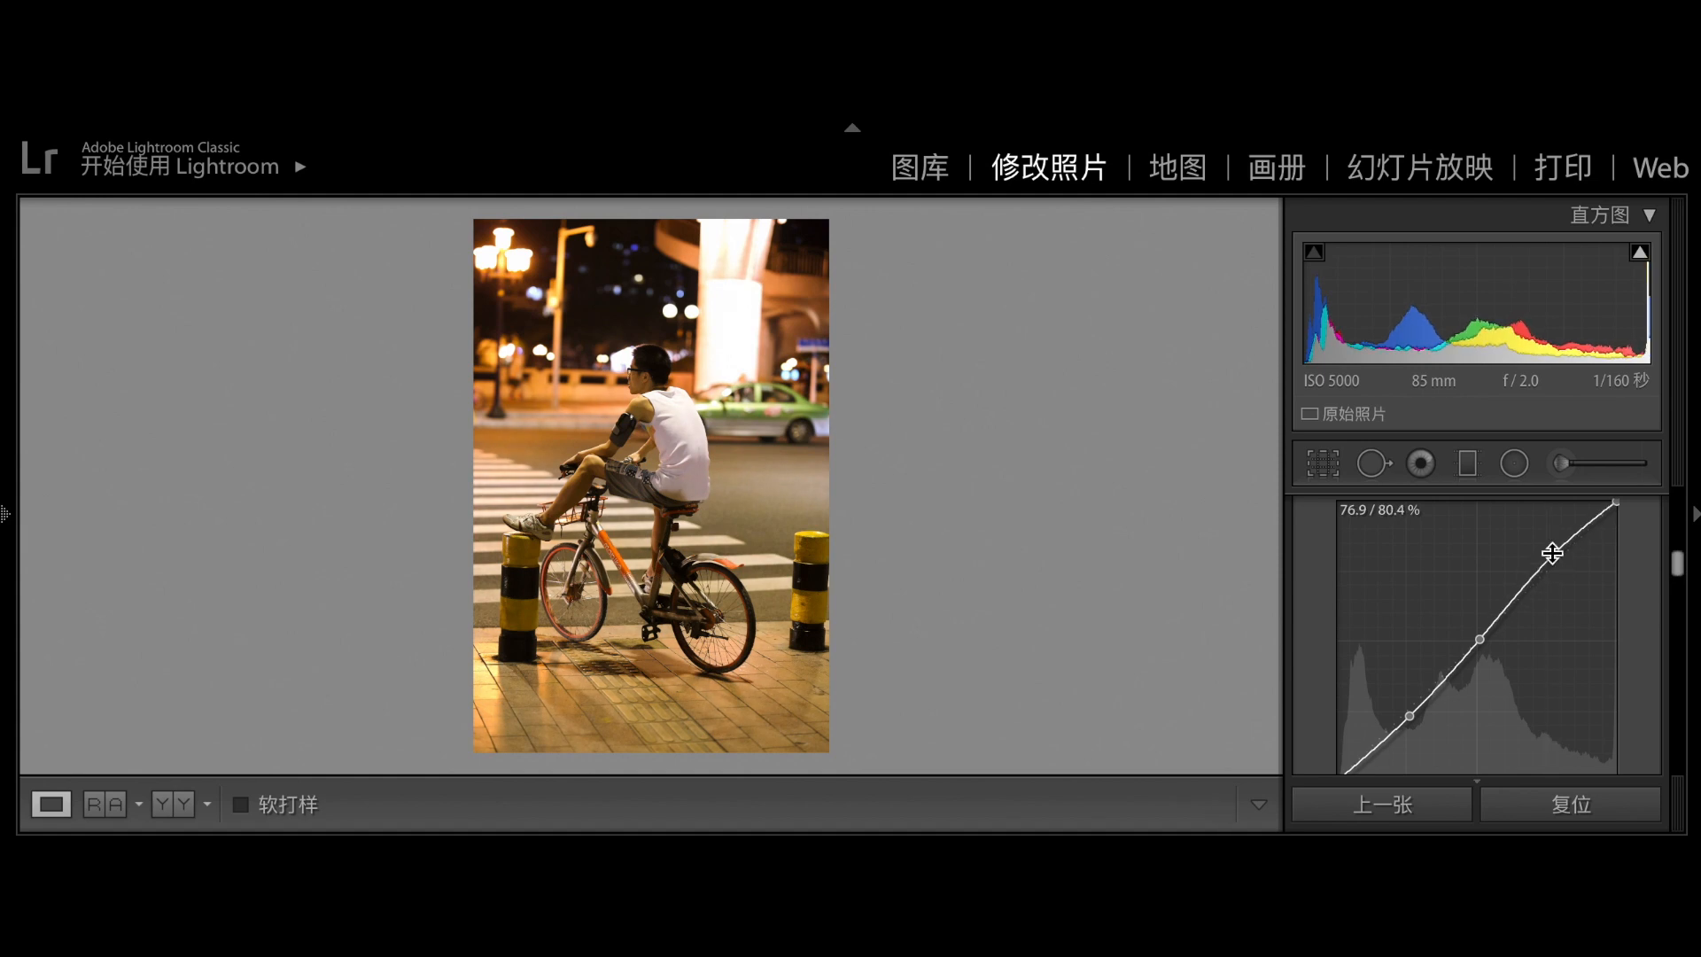
On the red channel of the point curve, anchor the midpoint and slightly lower the shadows.
{"action": "scroll", "coordinate": [1515, 638], "scroll_direction": "down", "scroll_amount": 3}
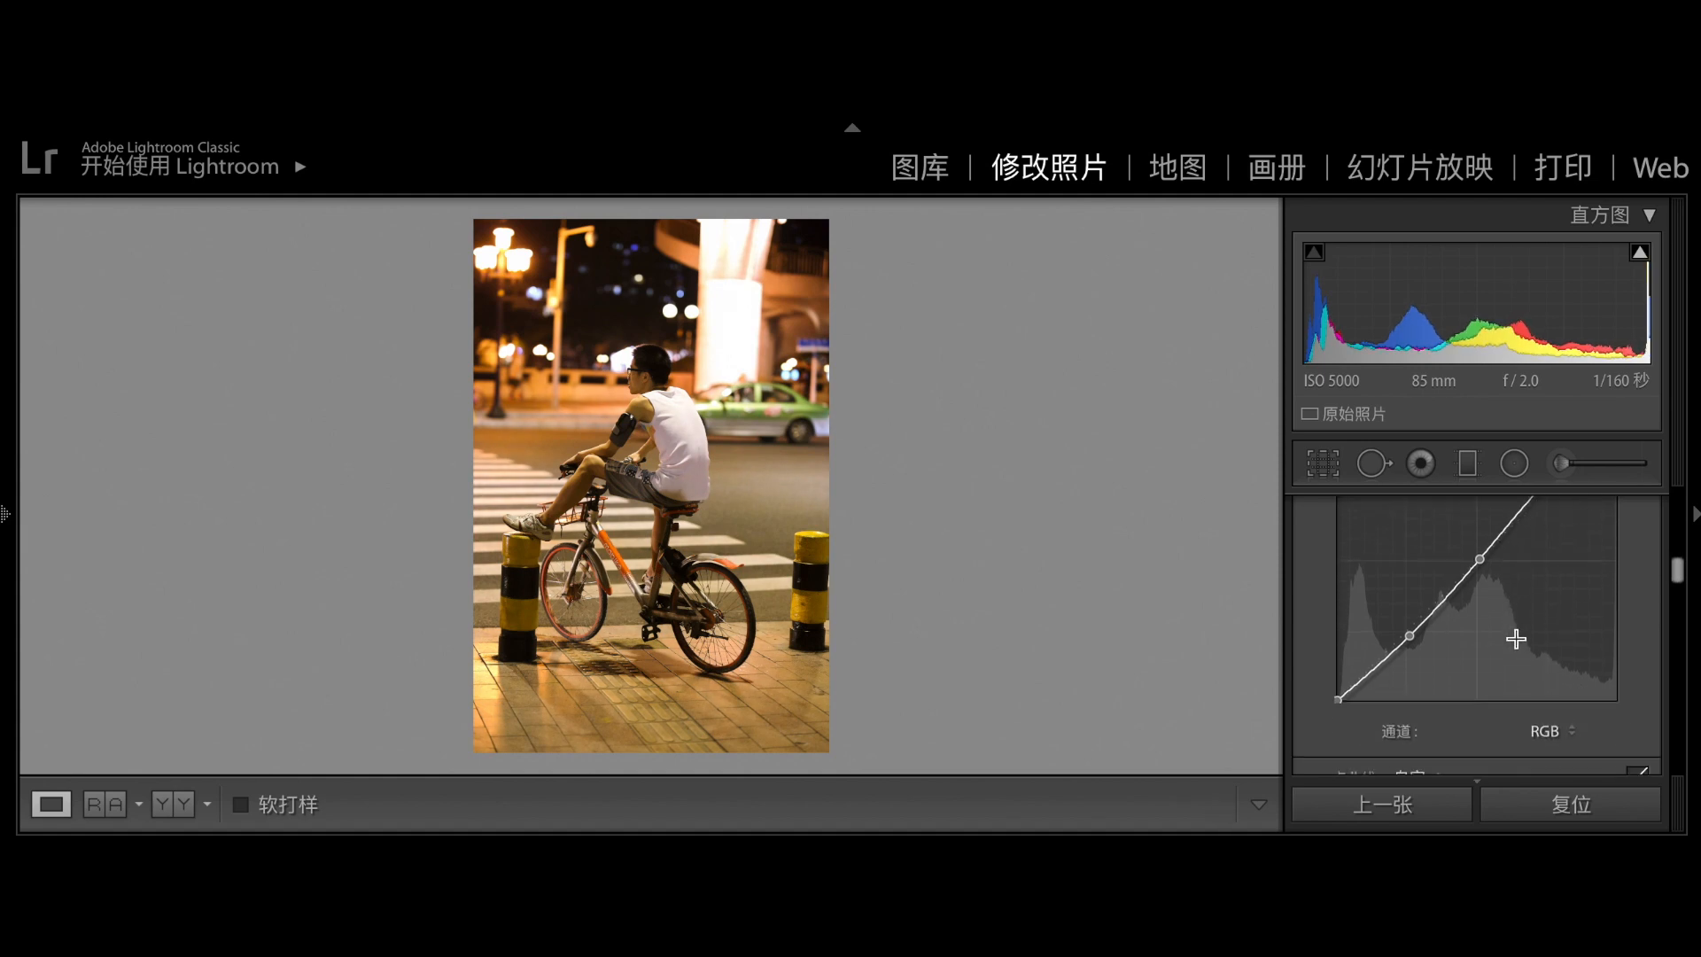
{"action": "left_click", "coordinate": [1557, 716]}
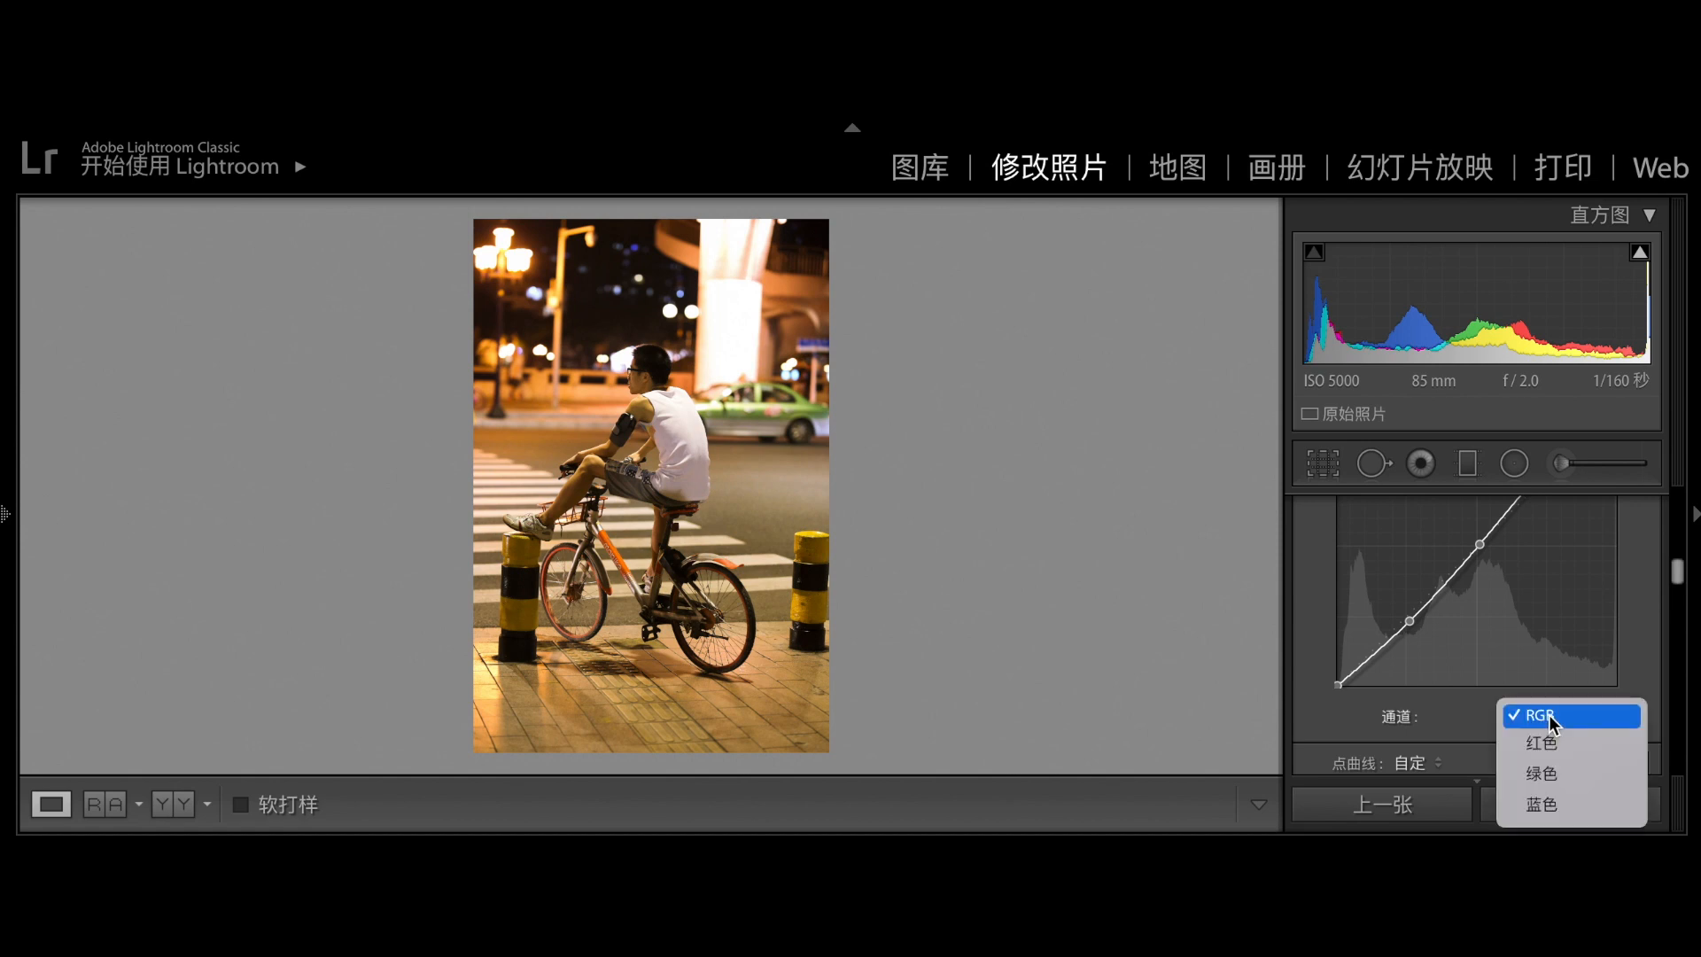
{"action": "left_click", "coordinate": [1542, 743]}
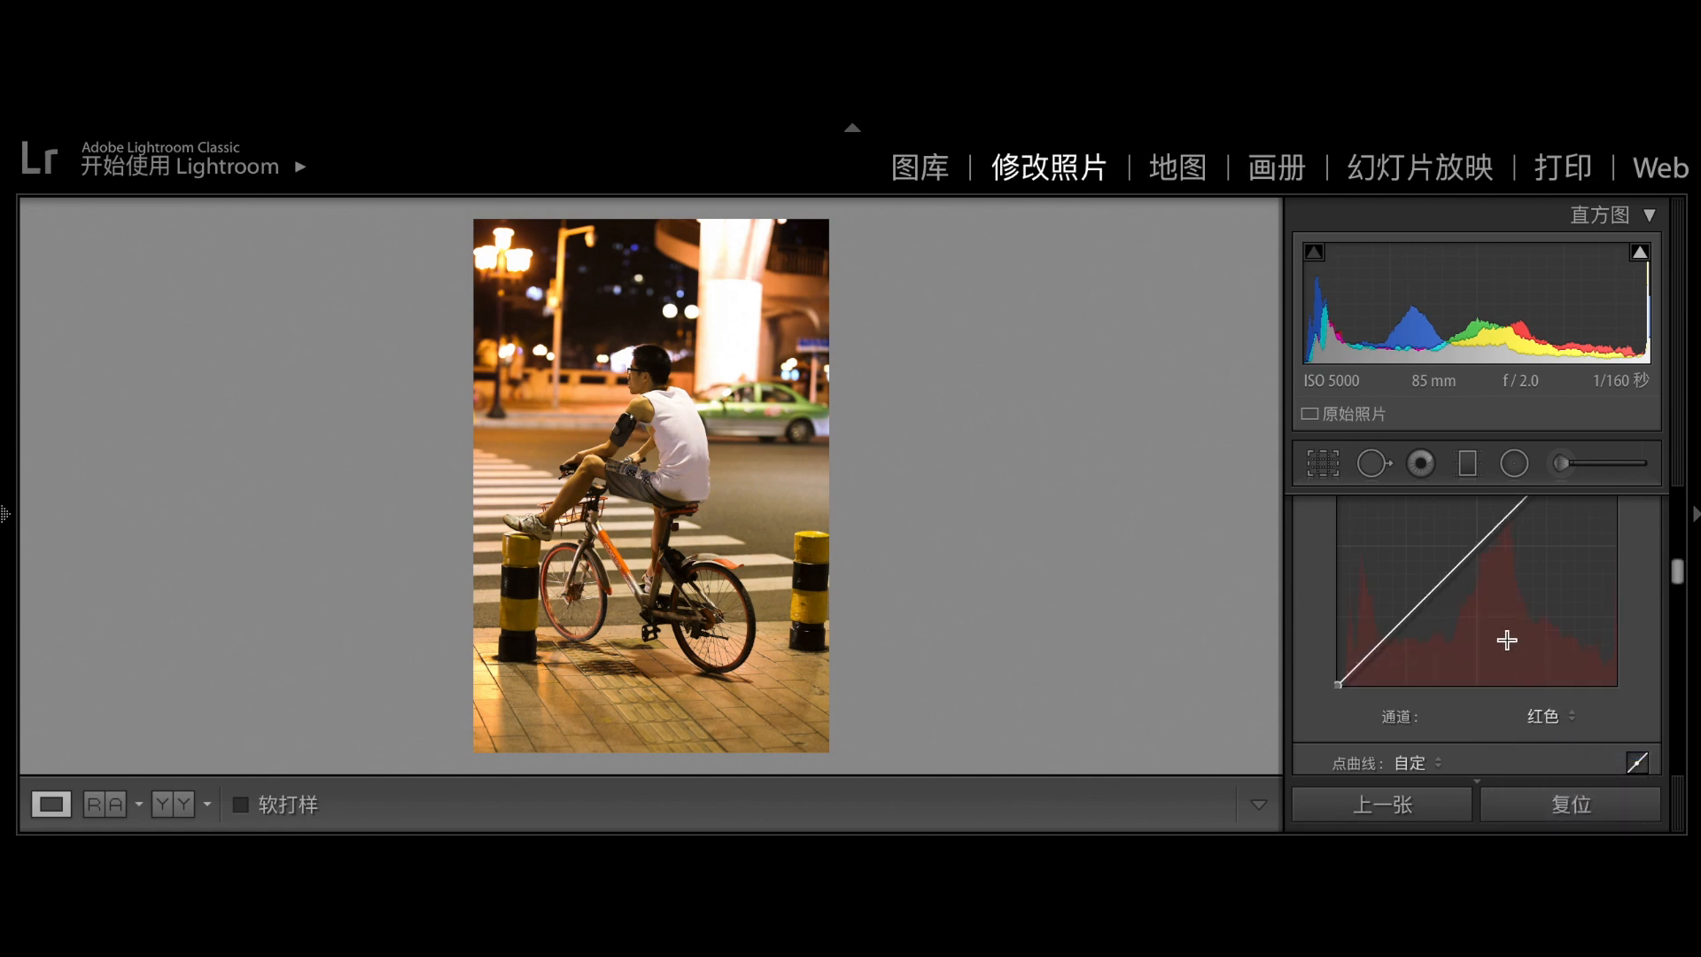
{"action": "scroll", "coordinate": [1508, 642], "scroll_direction": "up", "scroll_amount": 1}
{"action": "left_click", "coordinate": [1480, 575]}
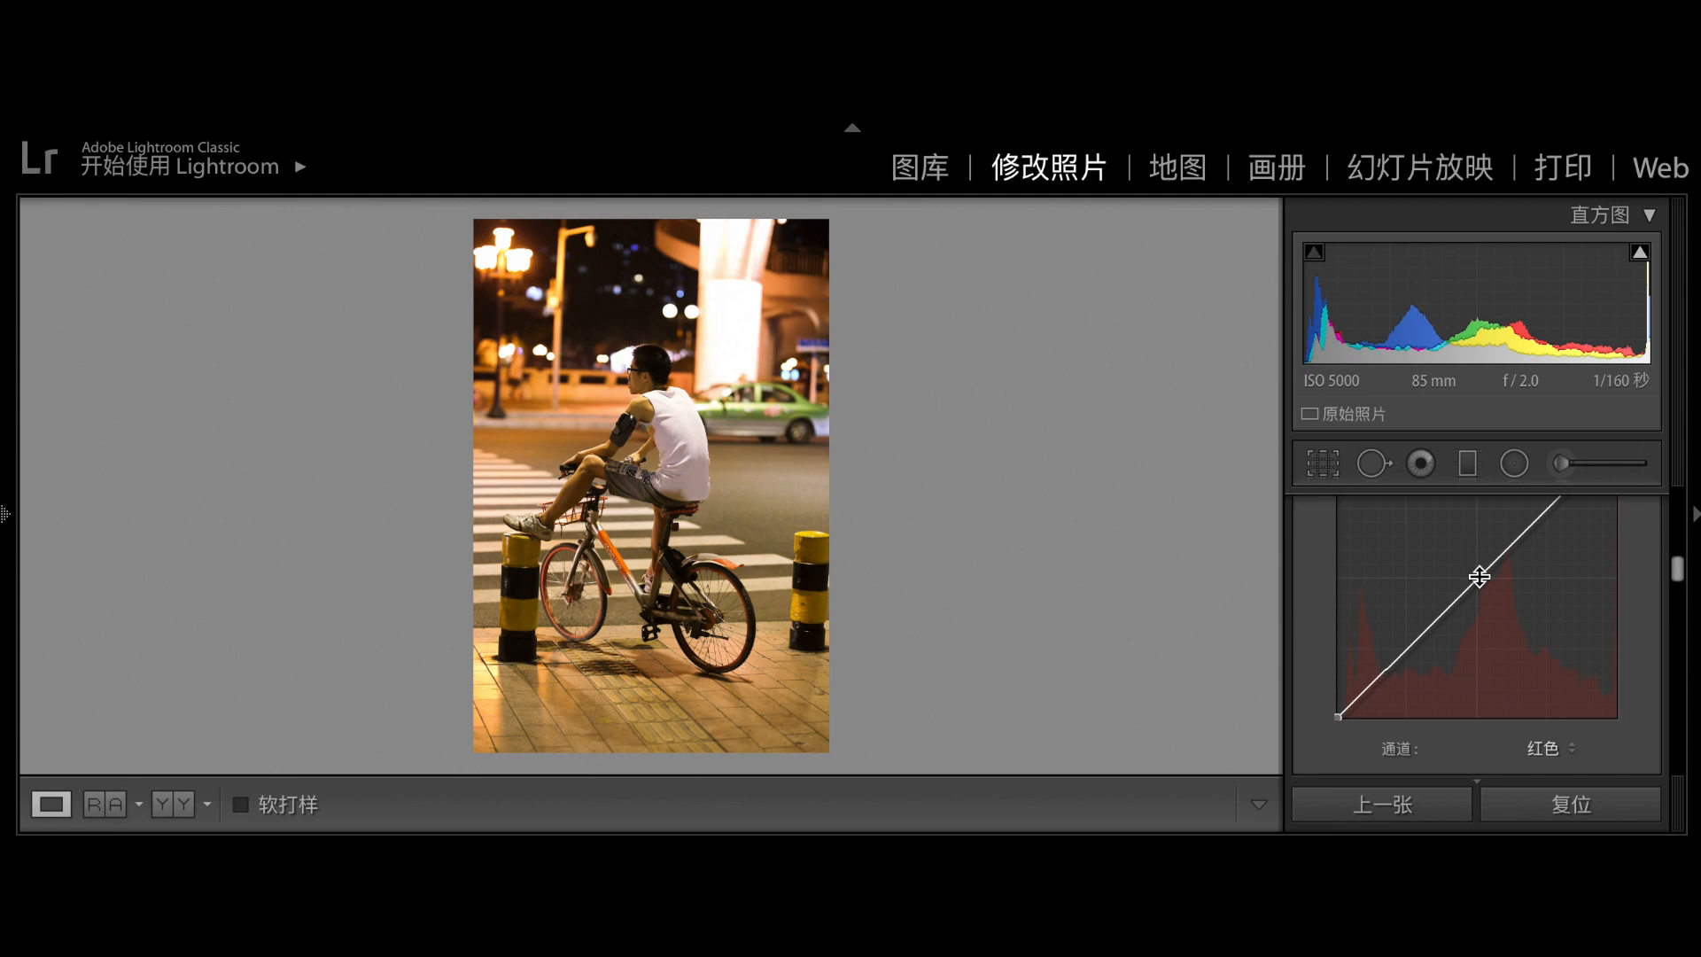
{"action": "left_click", "coordinate": [1407, 651]}
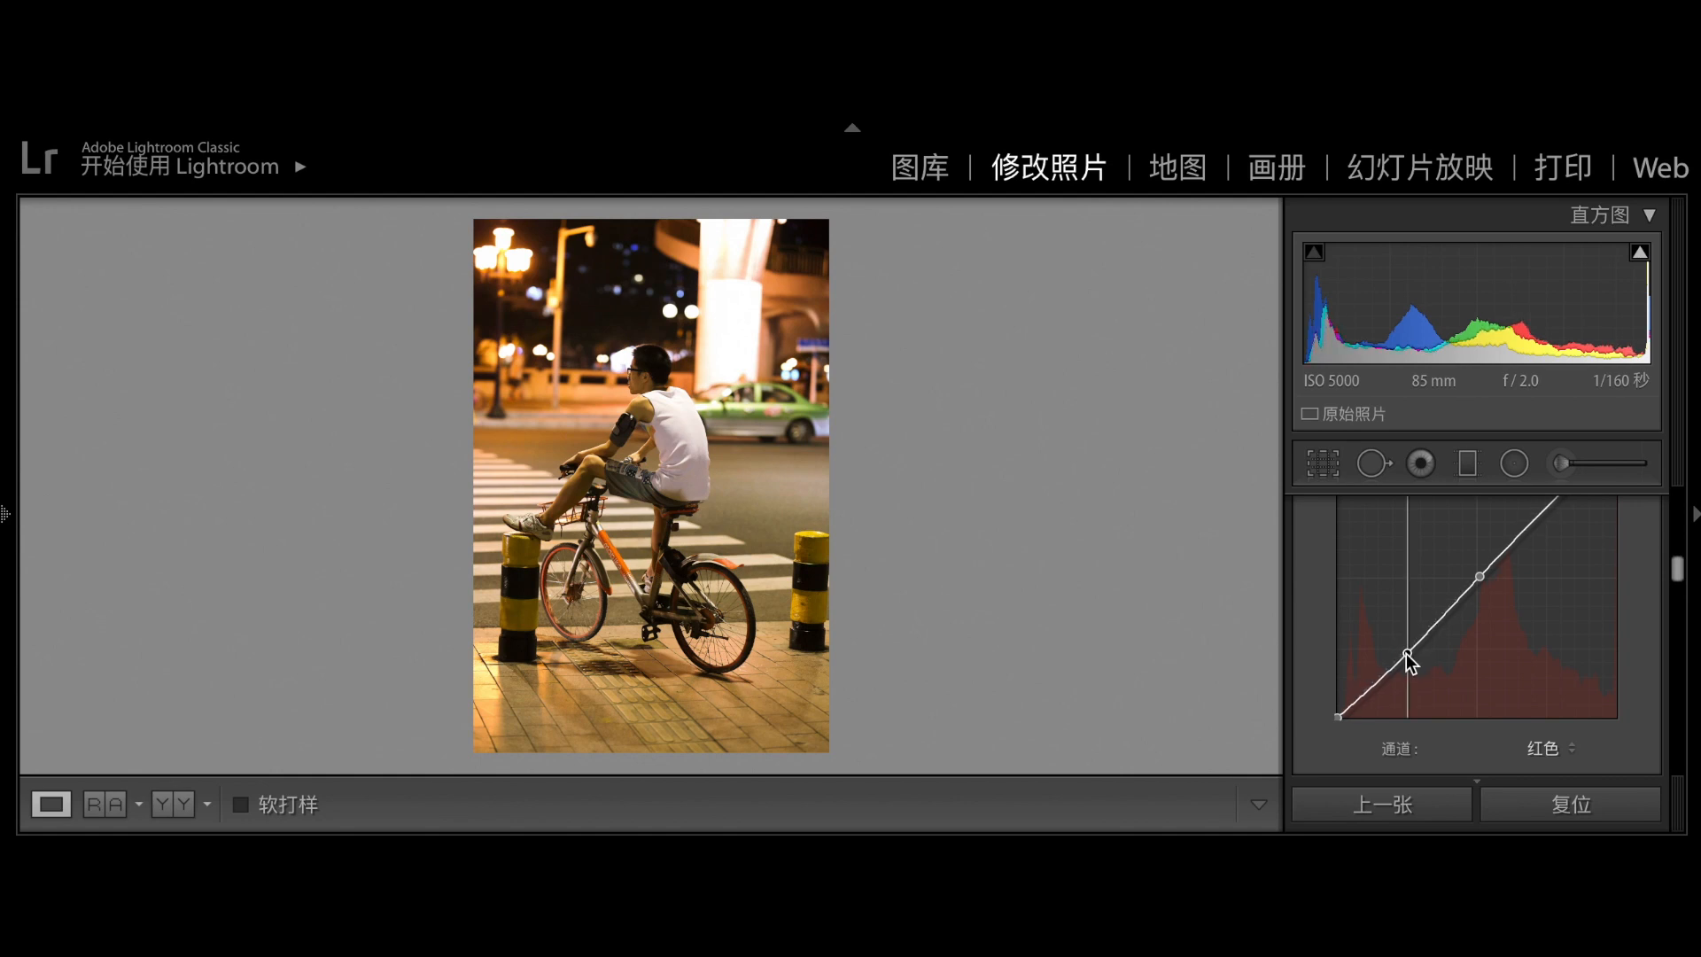
{"action": "left_click", "coordinate": [1548, 752]}
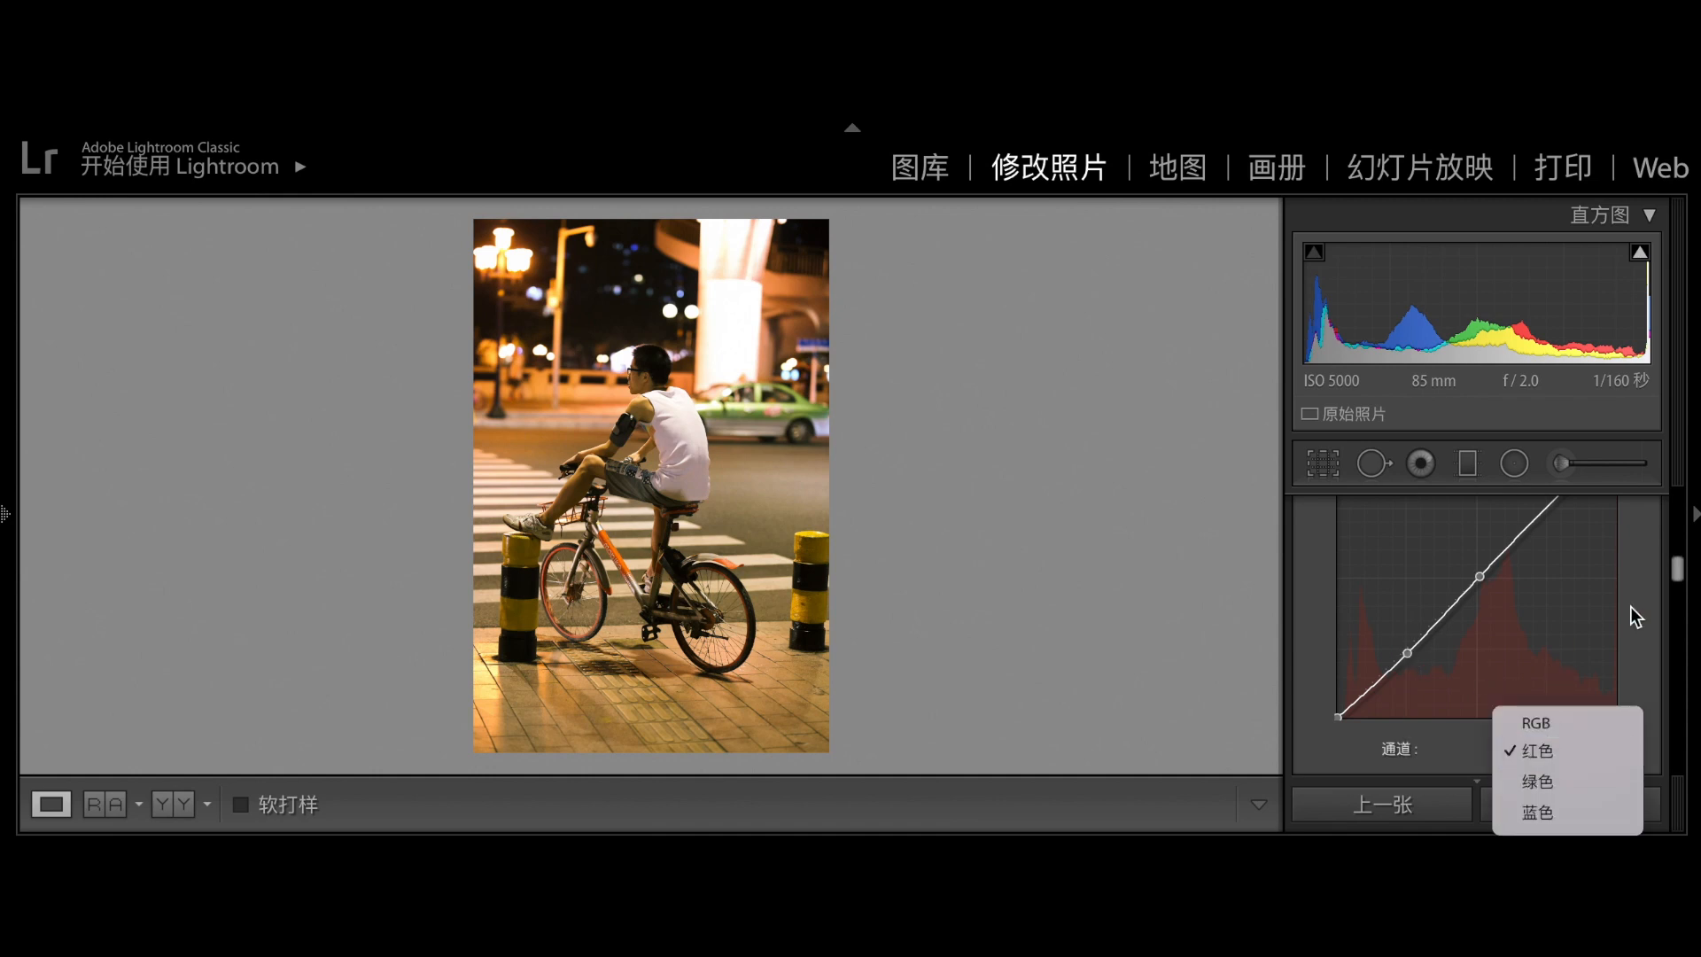
{"action": "left_click", "coordinate": [1660, 597]}
{"action": "scroll", "coordinate": [1653, 601], "scroll_direction": "up", "scroll_amount": 2}
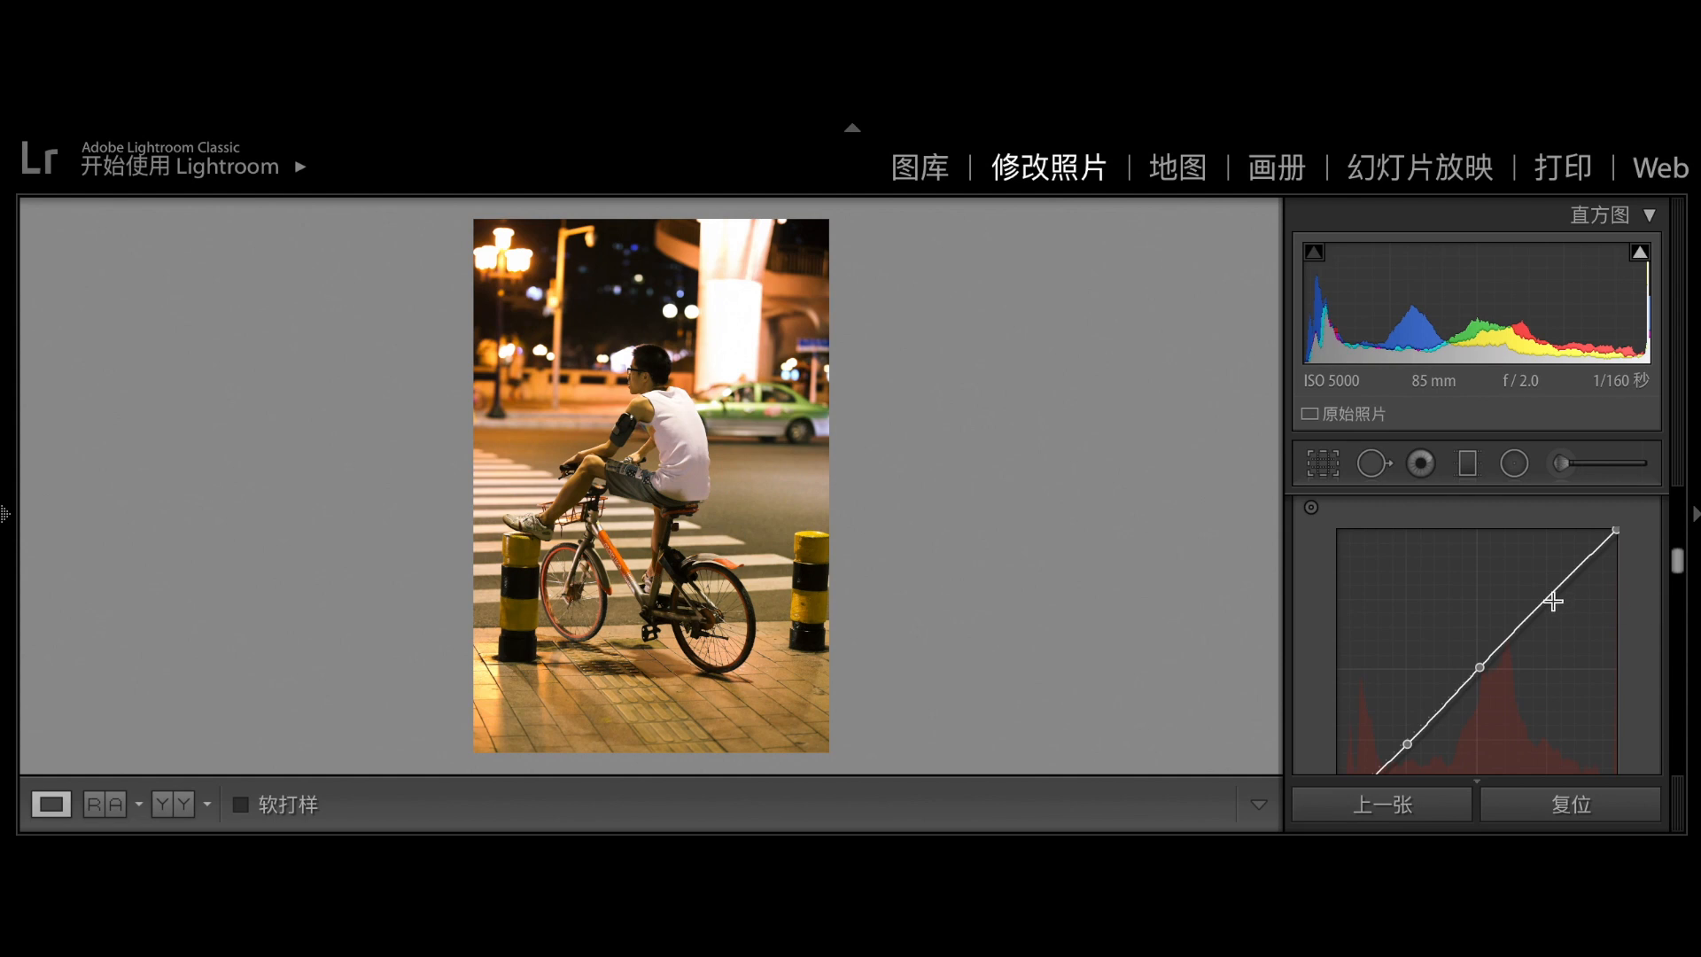
{"action": "scroll", "coordinate": [1541, 674], "scroll_direction": "down", "scroll_amount": 2}
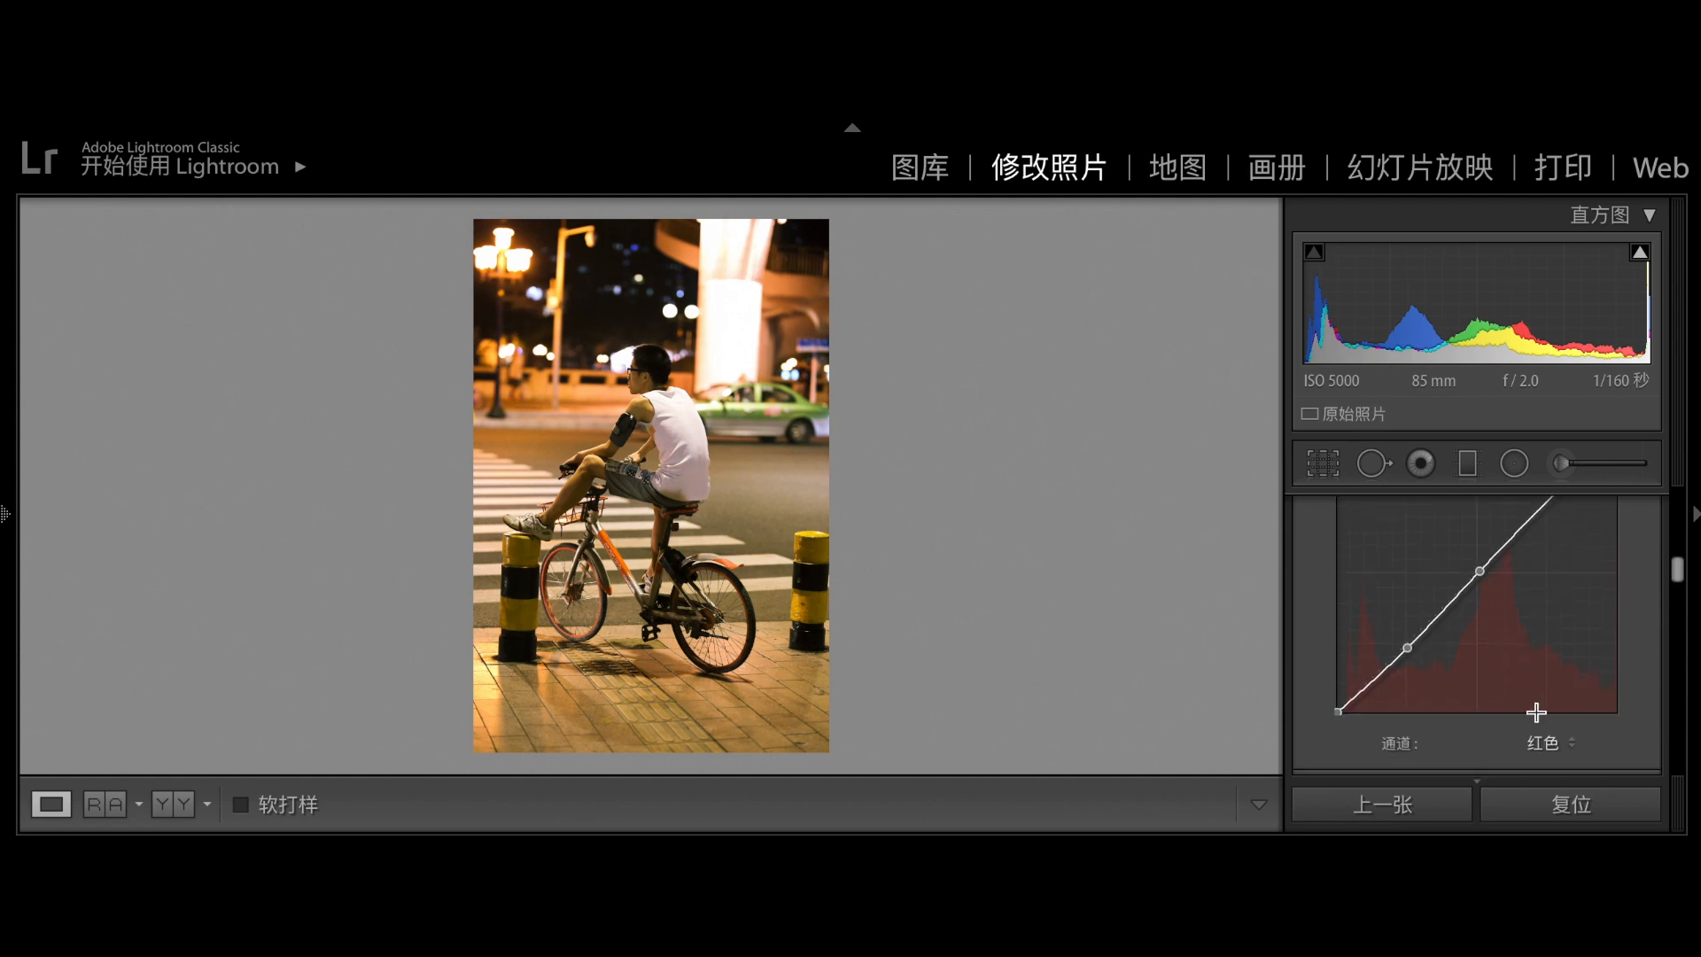
On the green channel of the point curve, anchor the midpoint and place a slightly lowered point in the shadows.
{"action": "left_click", "coordinate": [1538, 744]}
{"action": "left_click", "coordinate": [1546, 777]}
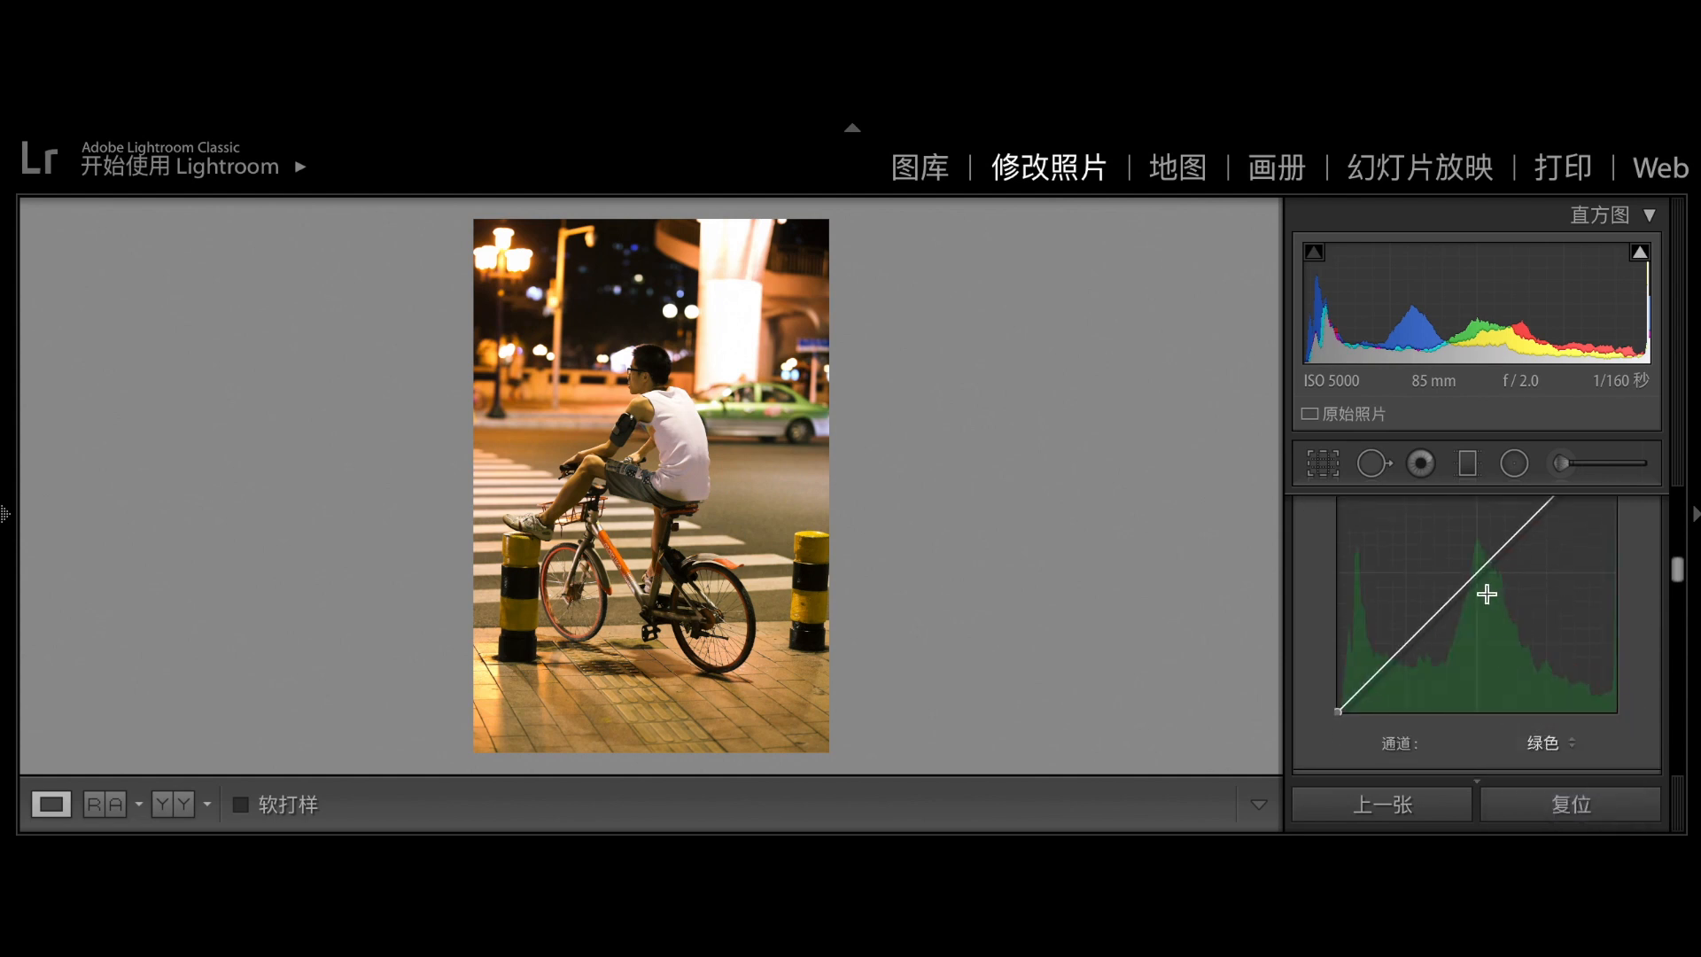
{"action": "left_click", "coordinate": [1480, 573]}
{"action": "left_click", "coordinate": [1408, 648]}
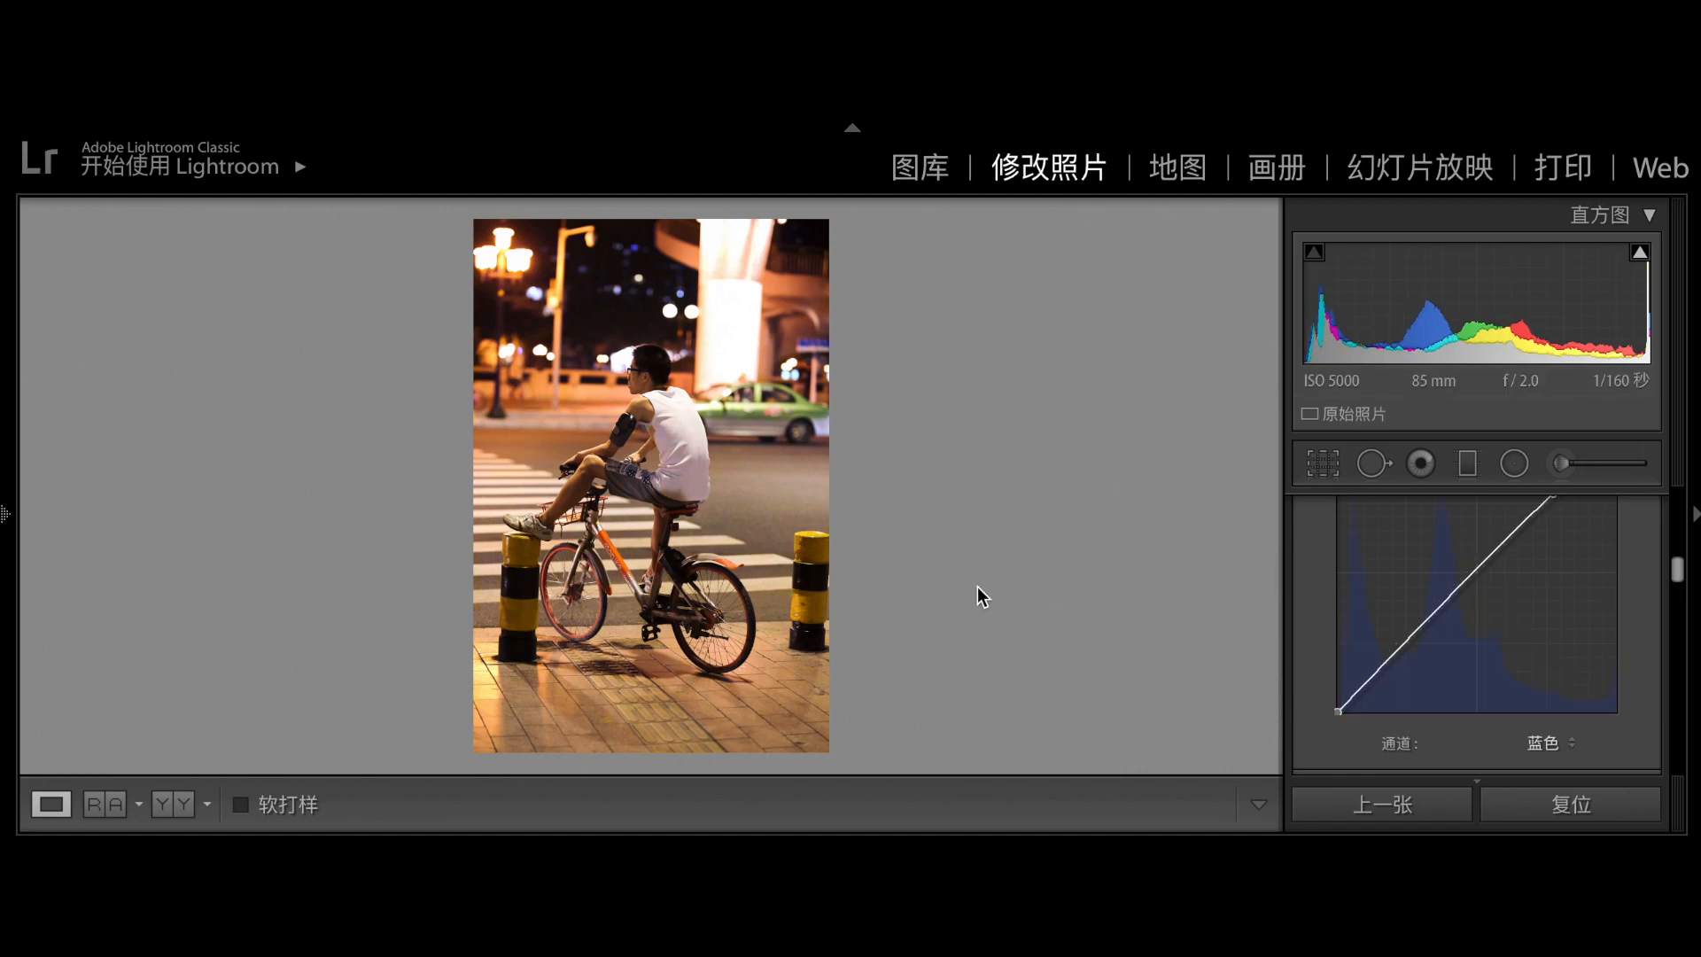
Check the curve adjustments against the original photo side by side, and return to the single-photo view.
{"action": "left_click", "coordinate": [168, 804]}
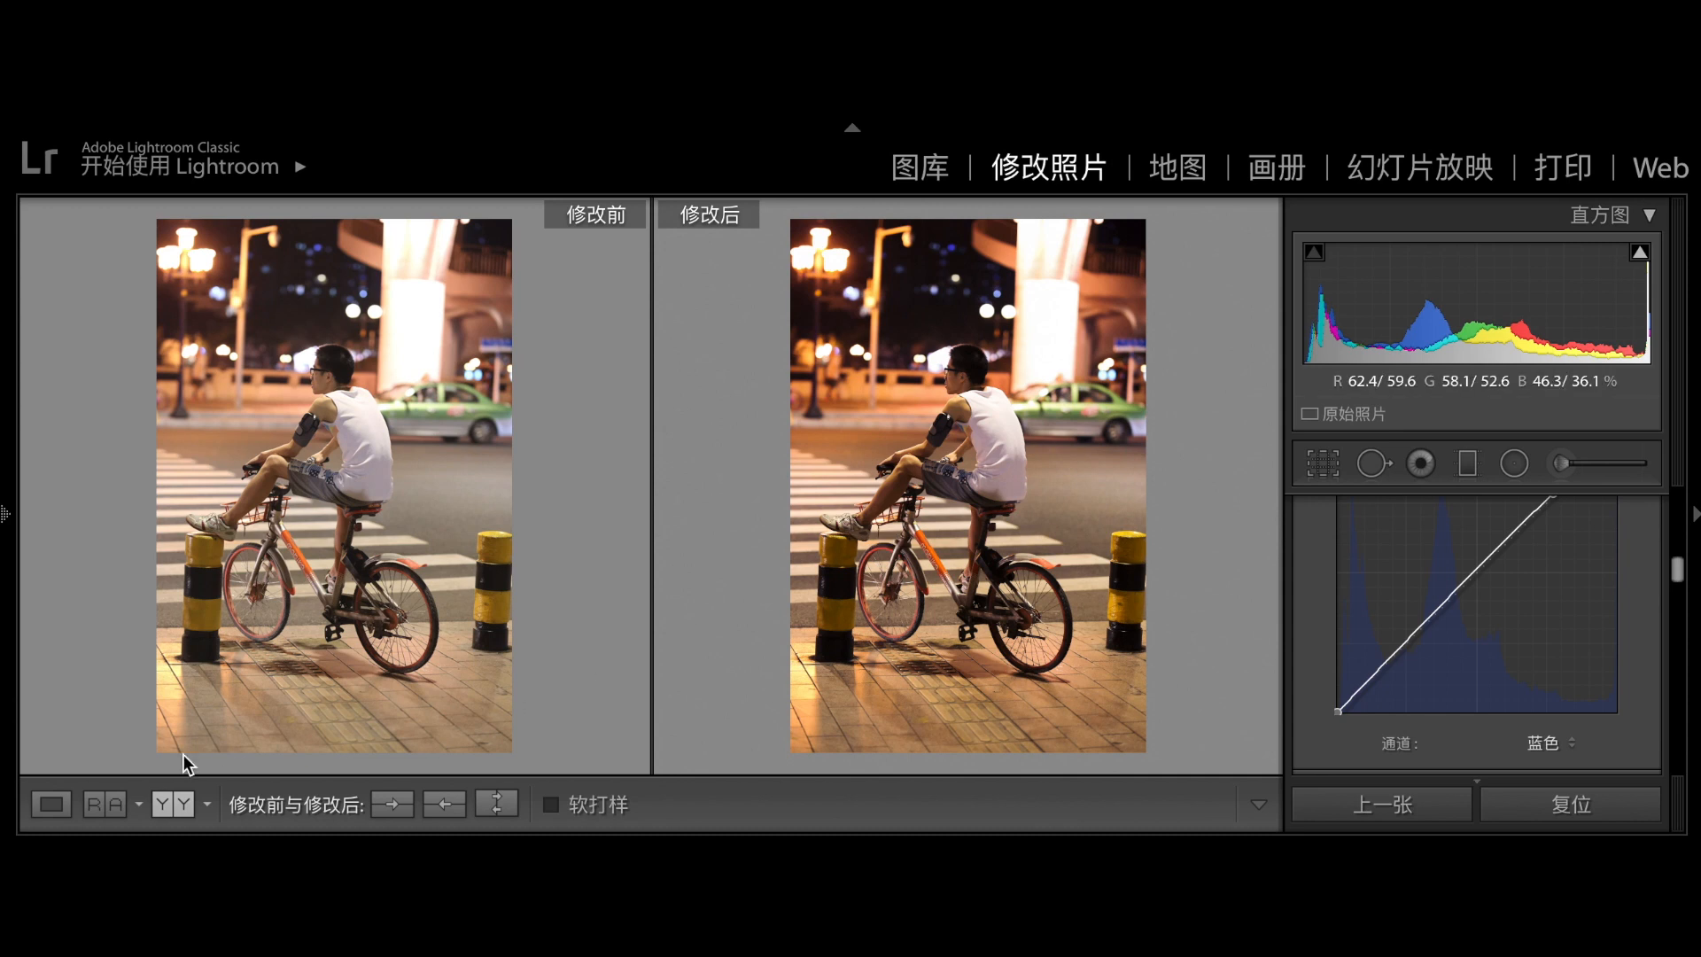
{"action": "left_click", "coordinate": [51, 804]}
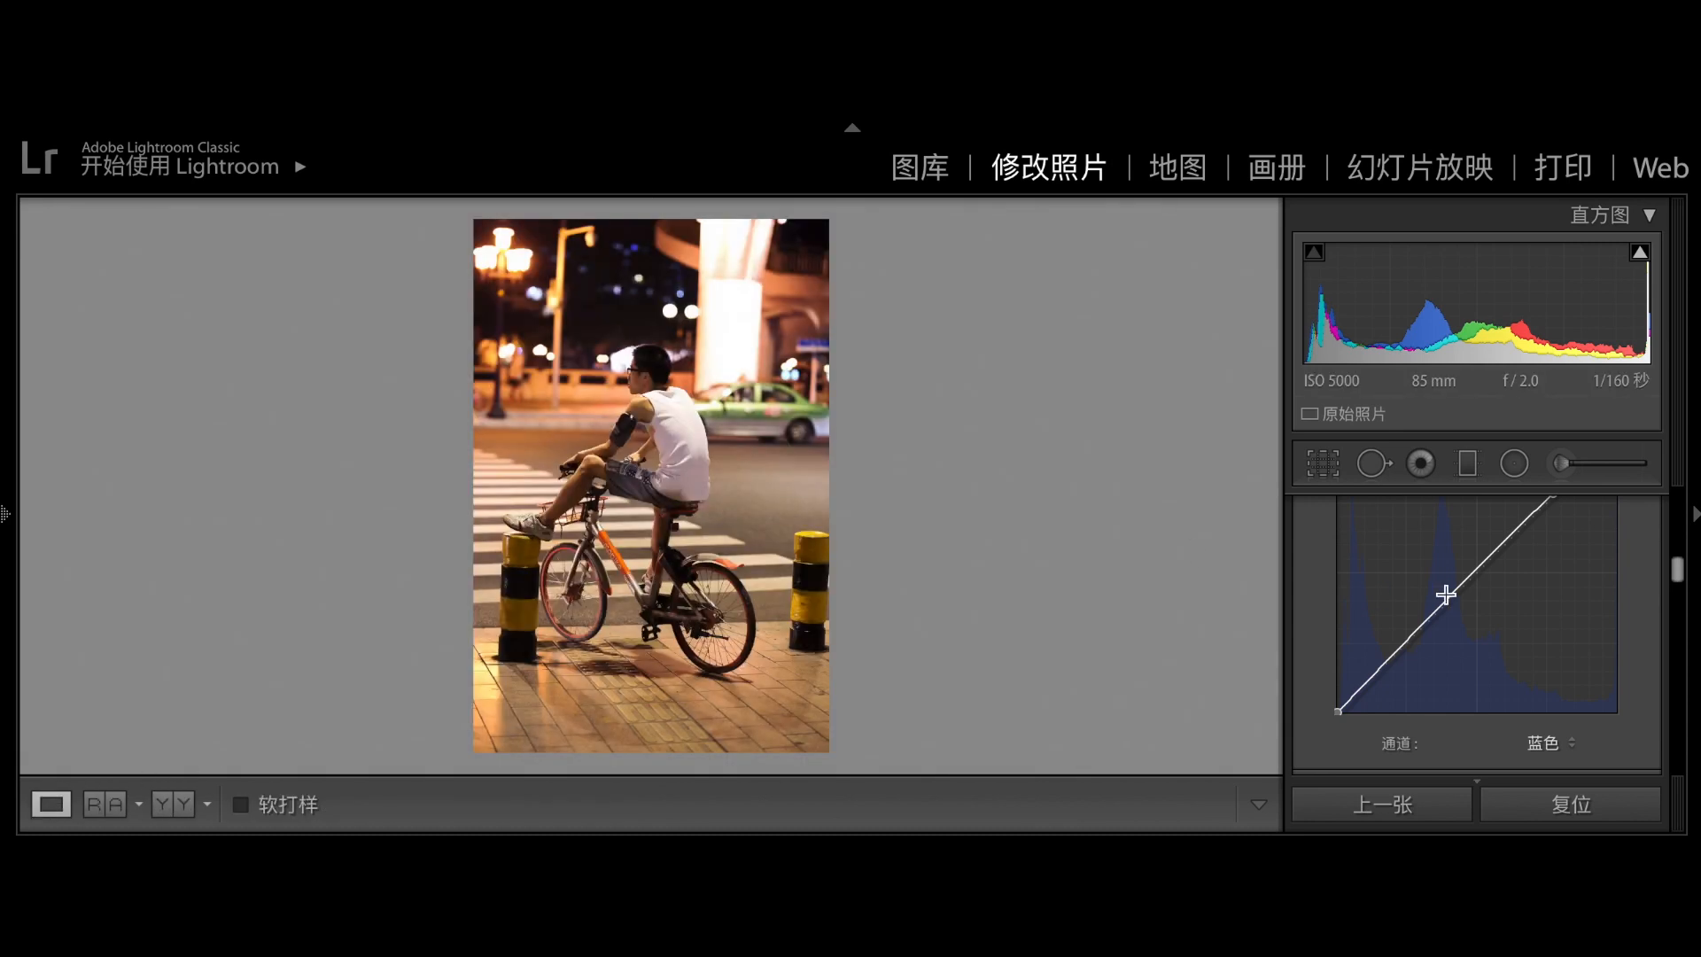
Shift the red hue to +19 in the HSL adjustments.
{"action": "scroll", "coordinate": [1448, 598], "scroll_direction": "down", "scroll_amount": 5}
{"action": "left_click", "coordinate": [1336, 677]}
{"action": "scroll", "coordinate": [1341, 674], "scroll_direction": "down", "scroll_amount": 1}
{"action": "scroll", "coordinate": [1342, 673], "scroll_direction": "down", "scroll_amount": 3}
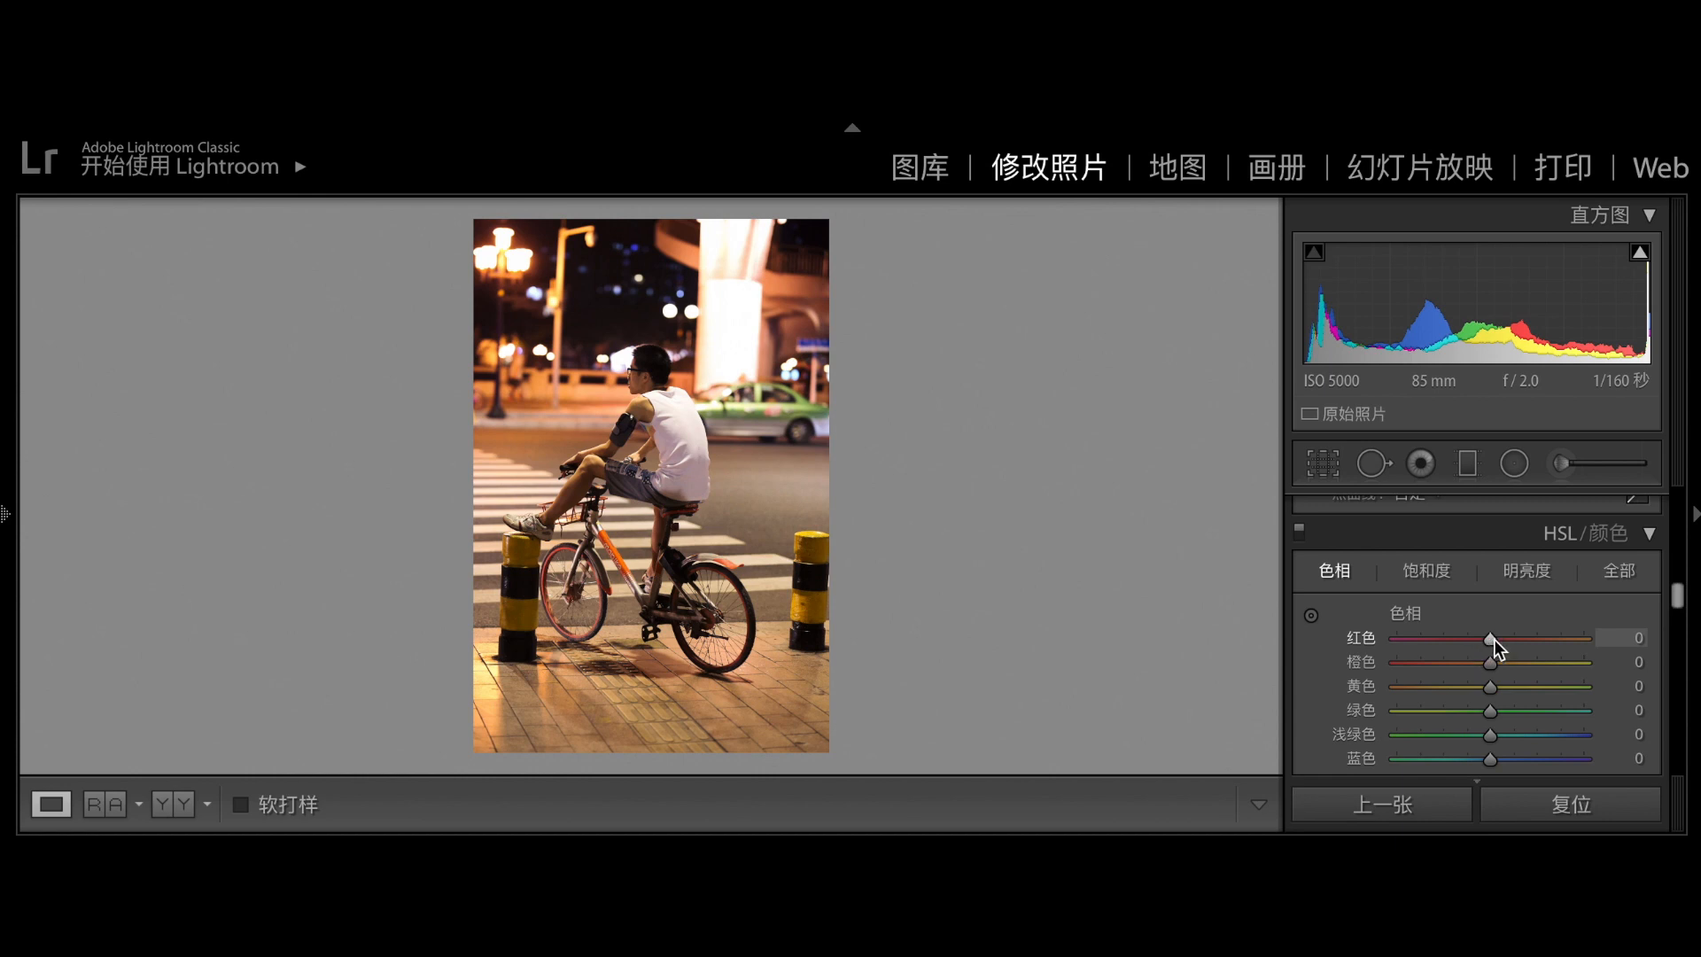
{"action": "mouse_move", "coordinate": [1493, 640]}
{"action": "left_mouse_down"}
{"action": "mouse_move", "coordinate": [1444, 641]}
{"action": "mouse_move", "coordinate": [1541, 640]}
{"action": "mouse_move", "coordinate": [1373, 633]}
{"action": "mouse_move", "coordinate": [1558, 644]}
{"action": "mouse_move", "coordinate": [1388, 661]}
{"action": "mouse_move", "coordinate": [1621, 662]}
{"action": "mouse_move", "coordinate": [1512, 659]}
{"action": "left_mouse_up"}
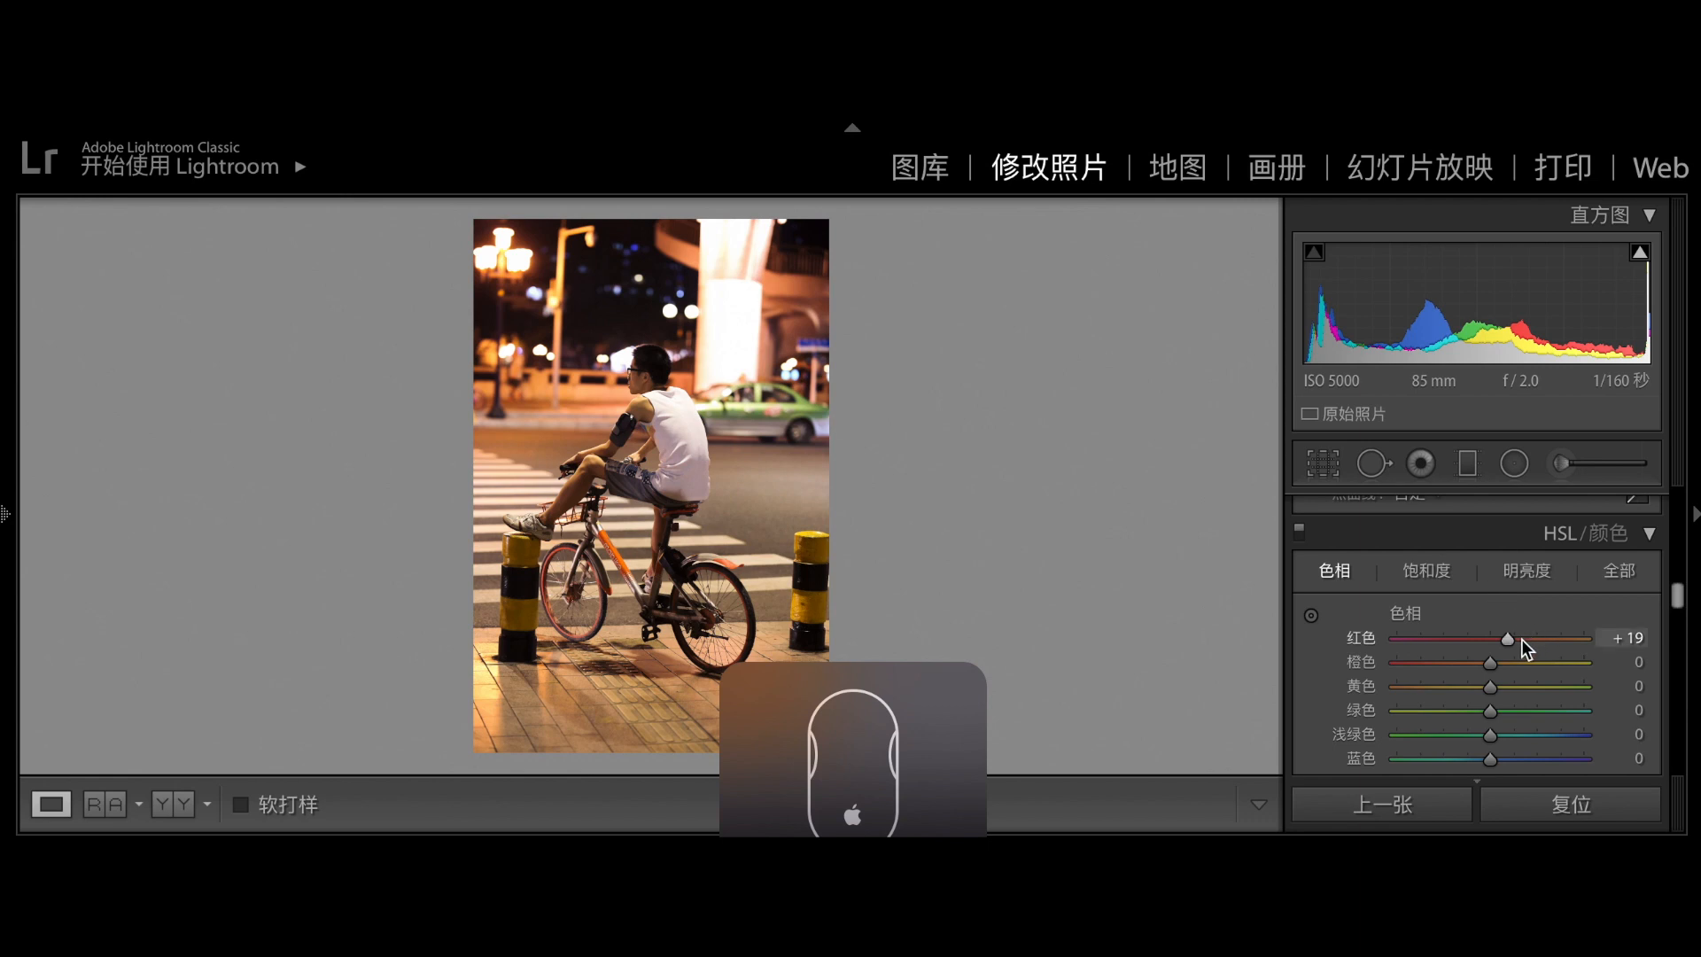
Set the HSL hue to +76 for red, +13 for orange and -17 for yellow, and shift green hue toward aqua.
{"action": "left_click_drag", "start_coordinate": [1510, 641], "coordinate": [1563, 649]}
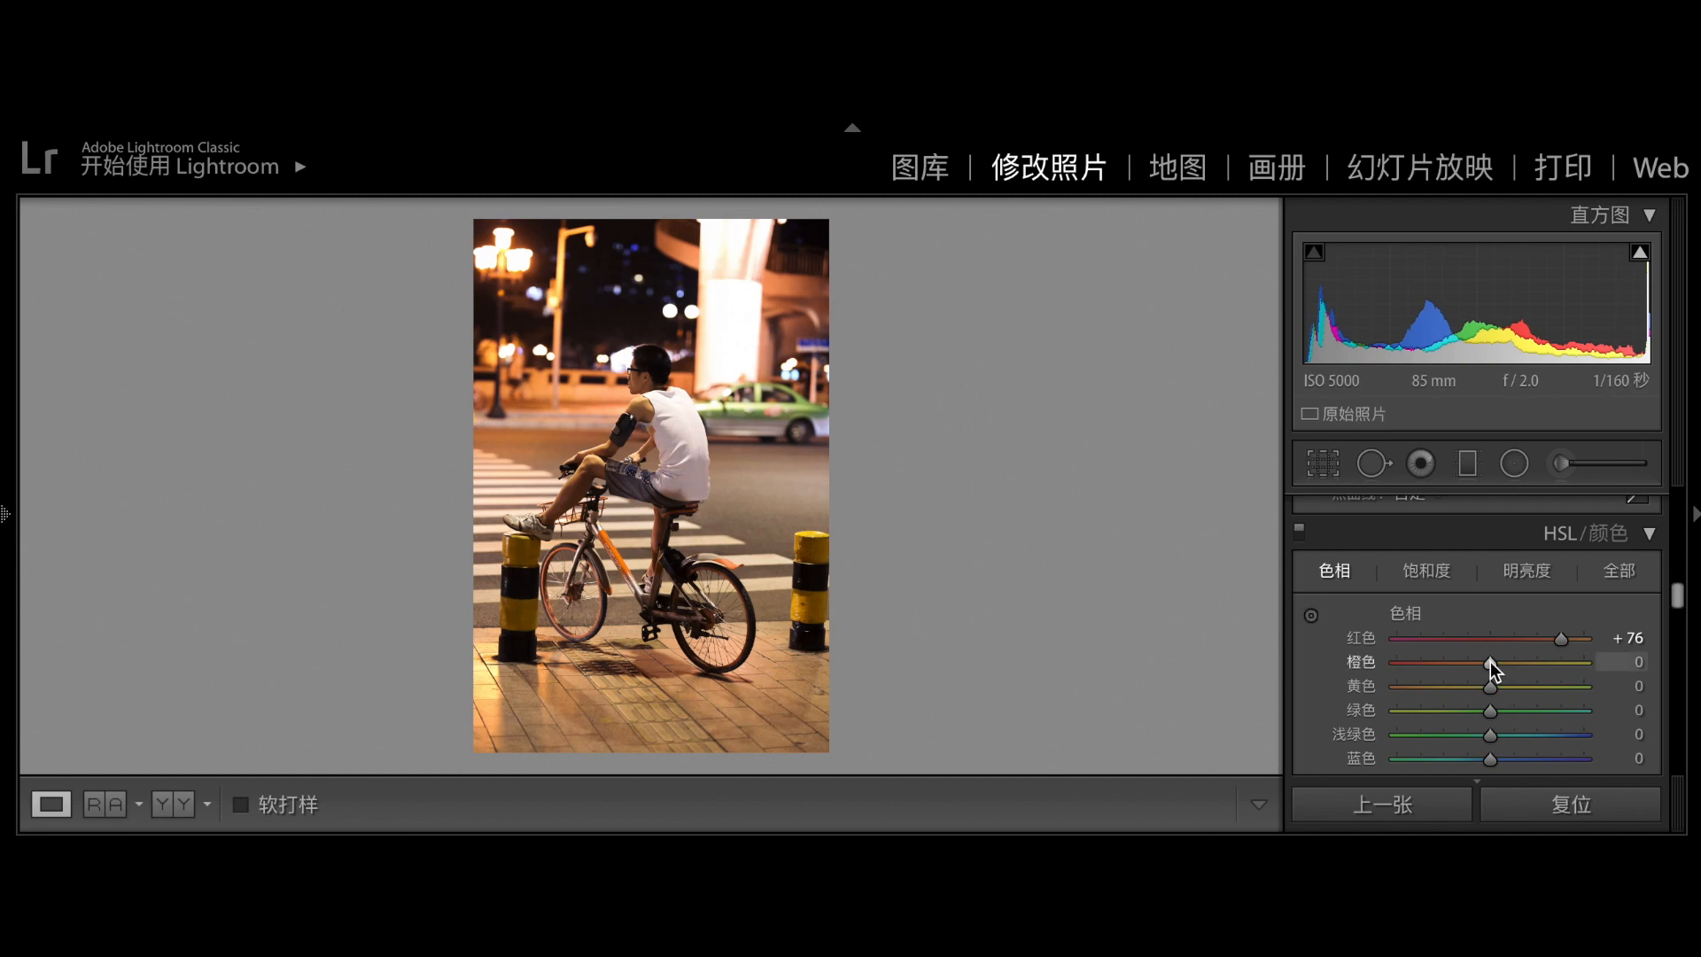
{"action": "left_click_drag", "start_coordinate": [1490, 661], "coordinate": [1501, 663]}
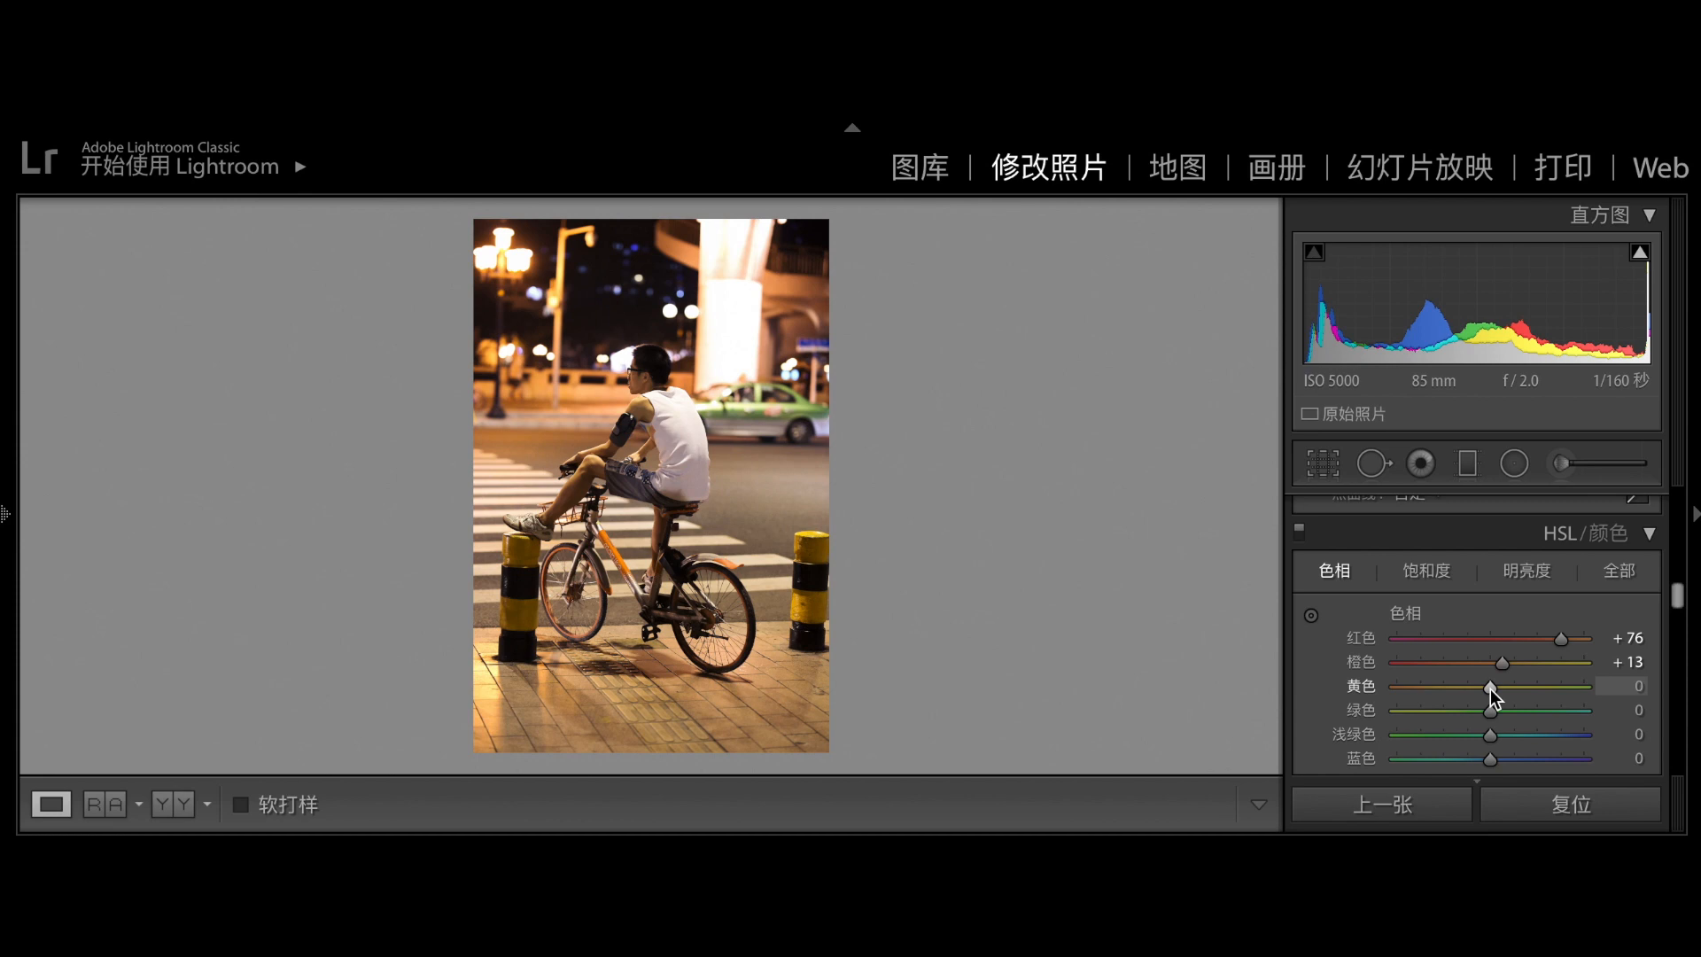
{"action": "left_click_drag", "start_coordinate": [1491, 688], "coordinate": [1475, 688]}
{"action": "scroll", "coordinate": [1508, 727], "scroll_direction": "down", "scroll_amount": 2}
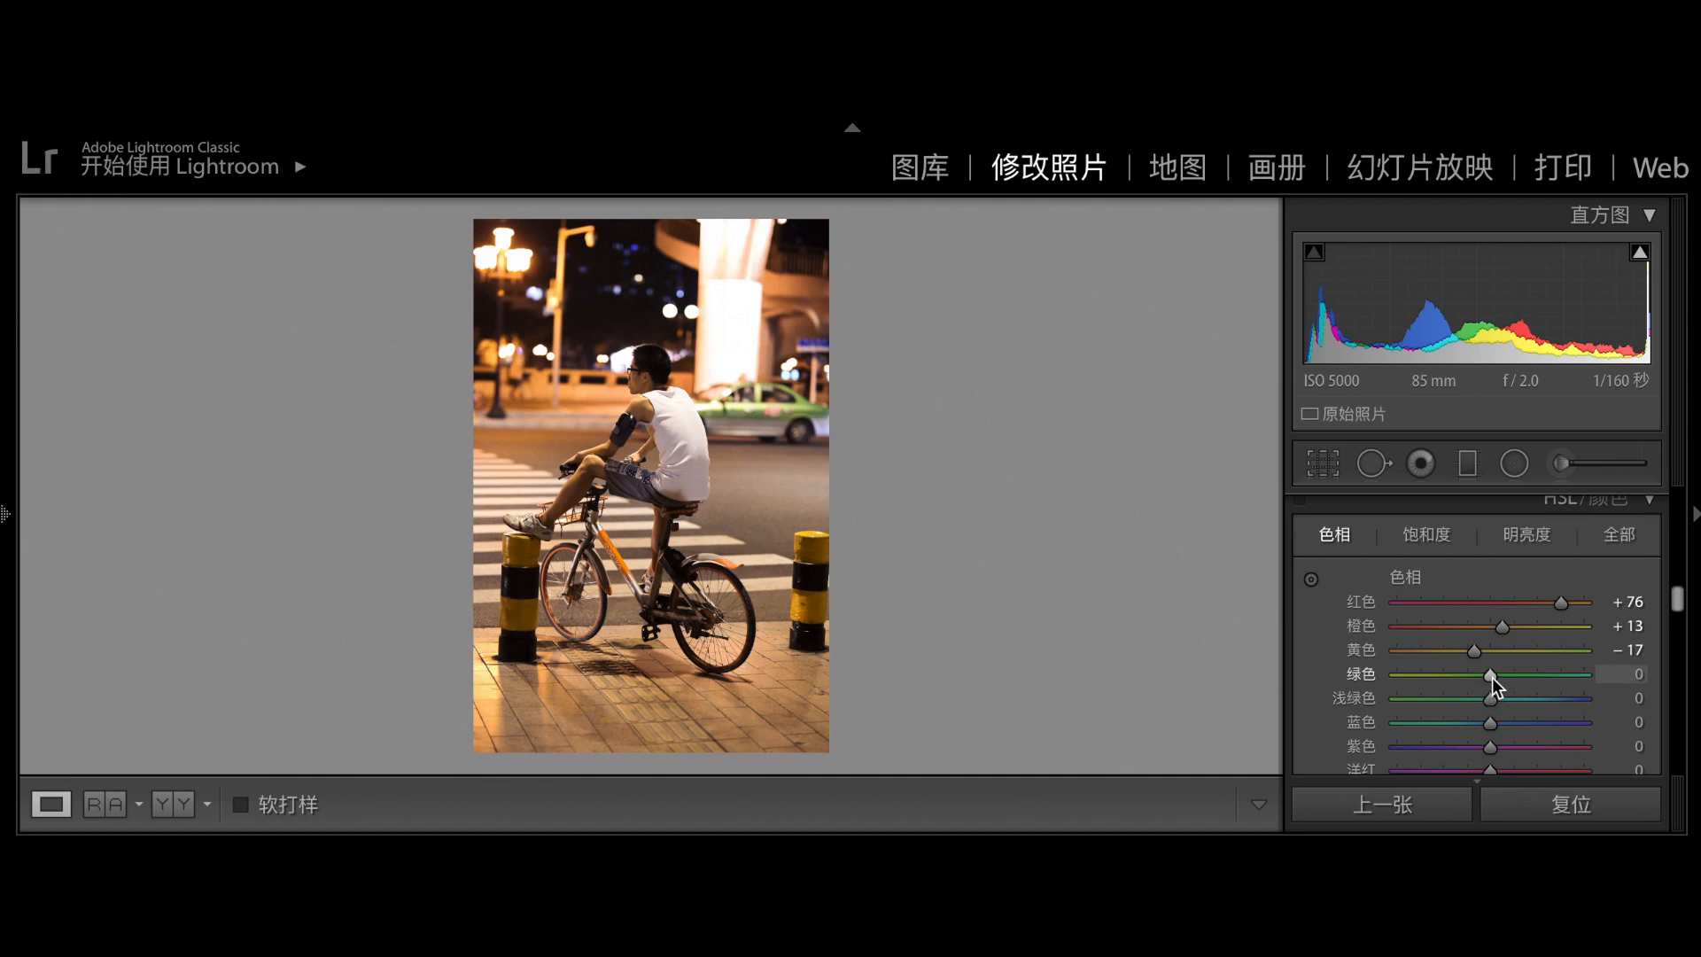
{"action": "left_click_drag", "start_coordinate": [1493, 677], "coordinate": [1533, 678]}
In the HSL saturation adjustments, reduce red and slightly raise the orange-to-green range.
{"action": "left_click", "coordinate": [1427, 536]}
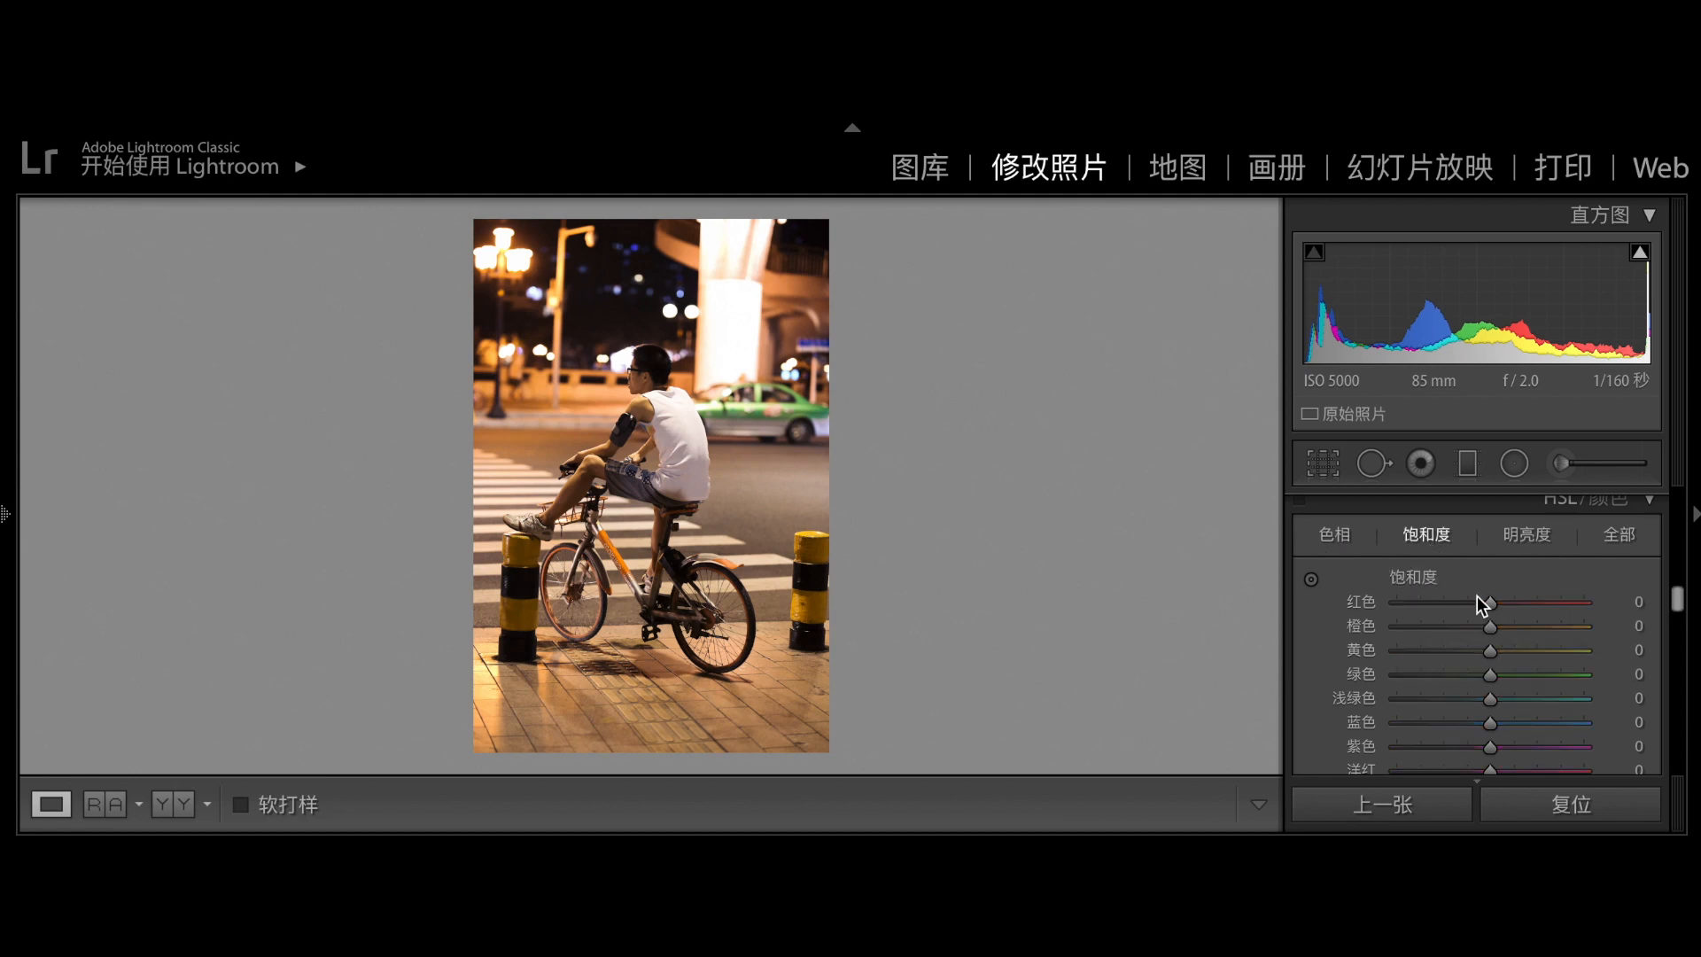
{"action": "mouse_move", "coordinate": [1491, 603]}
{"action": "left_mouse_down"}
{"action": "mouse_move", "coordinate": [1412, 605]}
{"action": "mouse_move", "coordinate": [1464, 606]}
{"action": "left_mouse_up"}
{"action": "left_click_drag", "start_coordinate": [1492, 631], "coordinate": [1505, 679]}
Set the HSL luminance to +20 for orange, +23 for yellow and +15 for green.
{"action": "left_click", "coordinate": [1530, 535]}
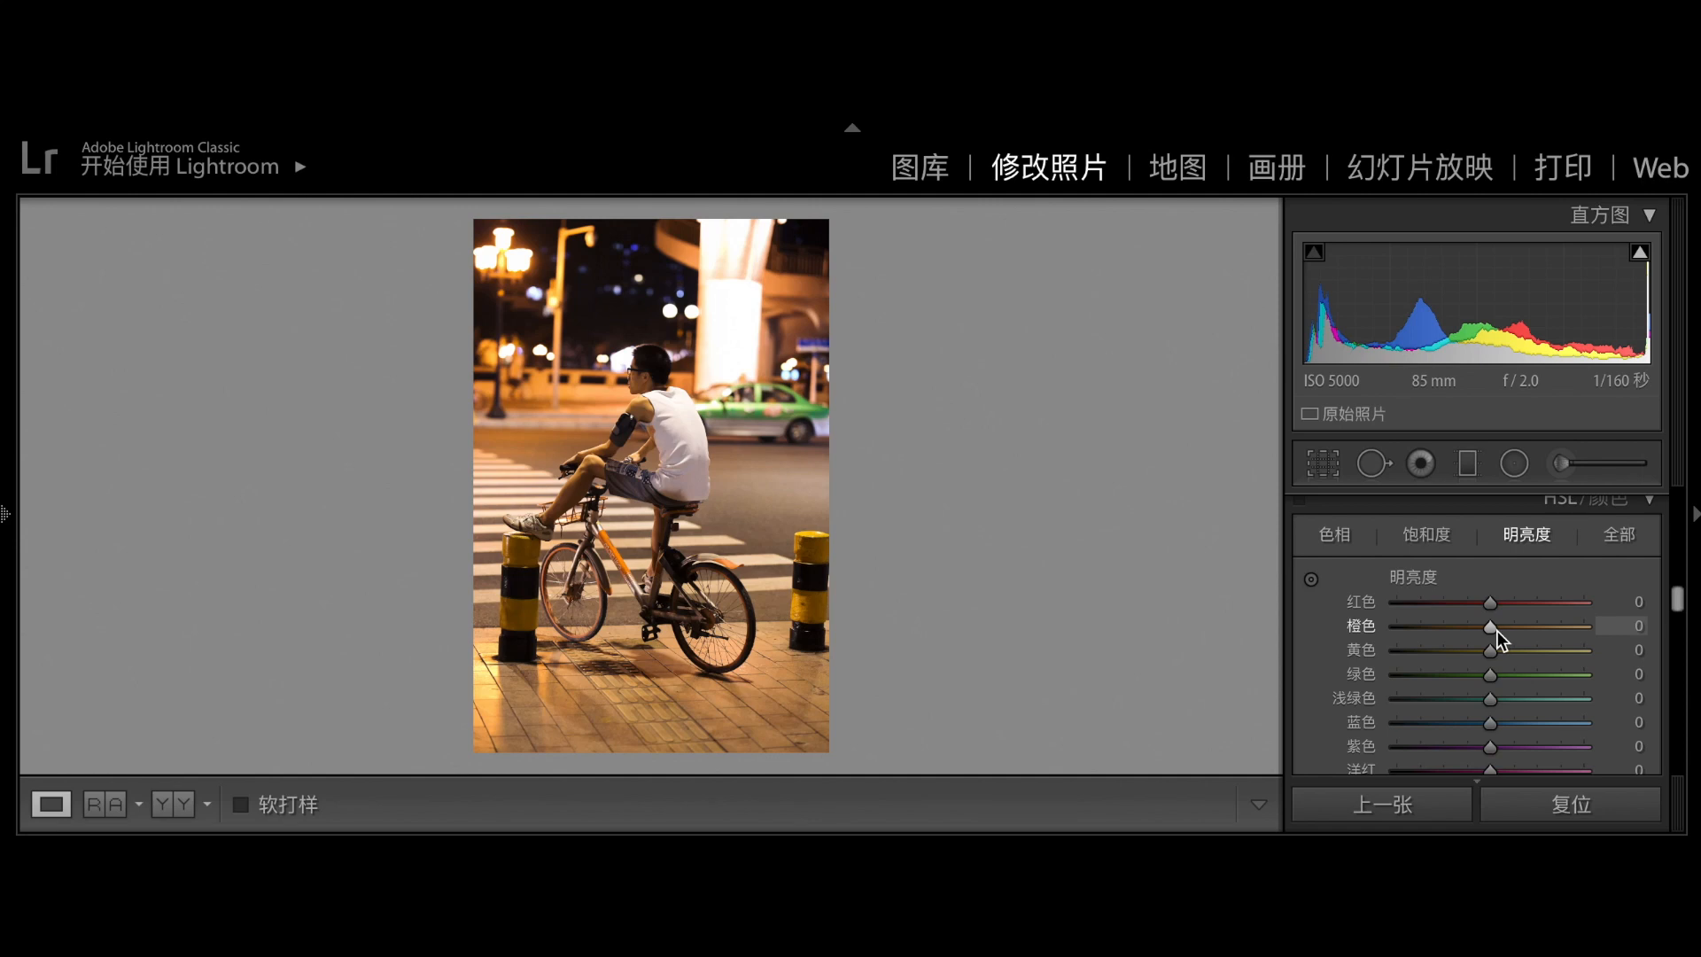
{"action": "mouse_move", "coordinate": [1492, 627]}
{"action": "left_mouse_down"}
{"action": "mouse_move", "coordinate": [1513, 629]}
{"action": "mouse_move", "coordinate": [1492, 650]}
{"action": "mouse_move", "coordinate": [1514, 650]}
{"action": "left_mouse_up"}
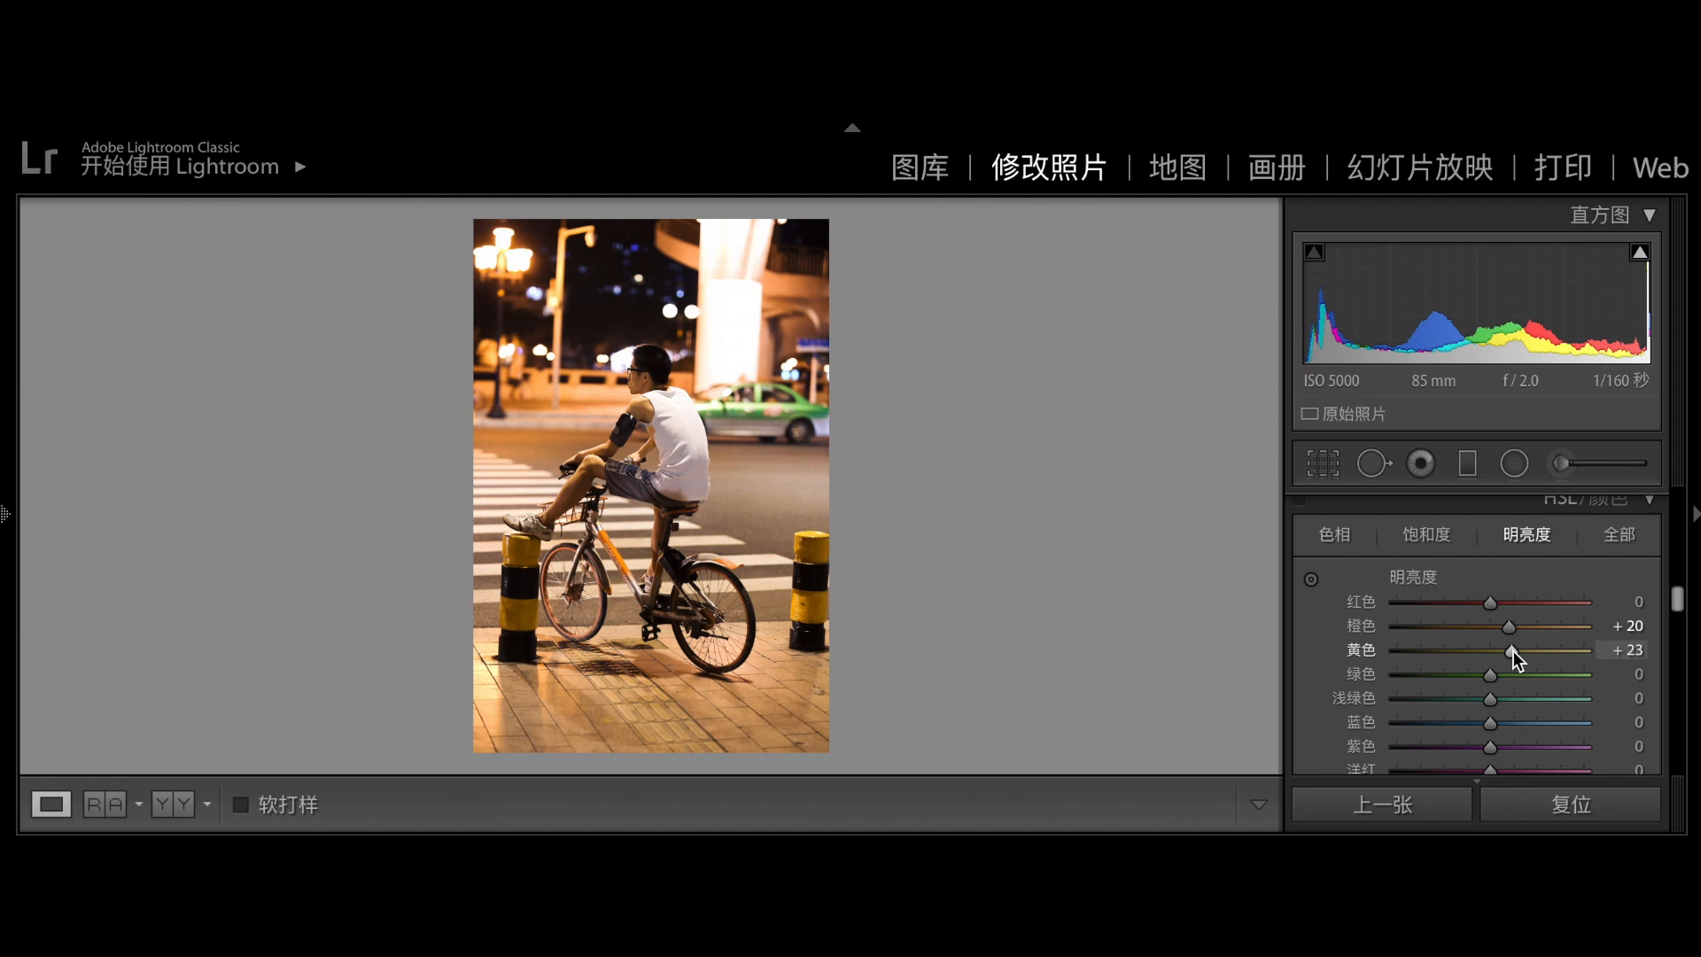
{"action": "left_click_drag", "start_coordinate": [1494, 677], "coordinate": [1507, 678]}
{"action": "scroll", "coordinate": [1425, 649], "scroll_direction": "up", "scroll_amount": 2}
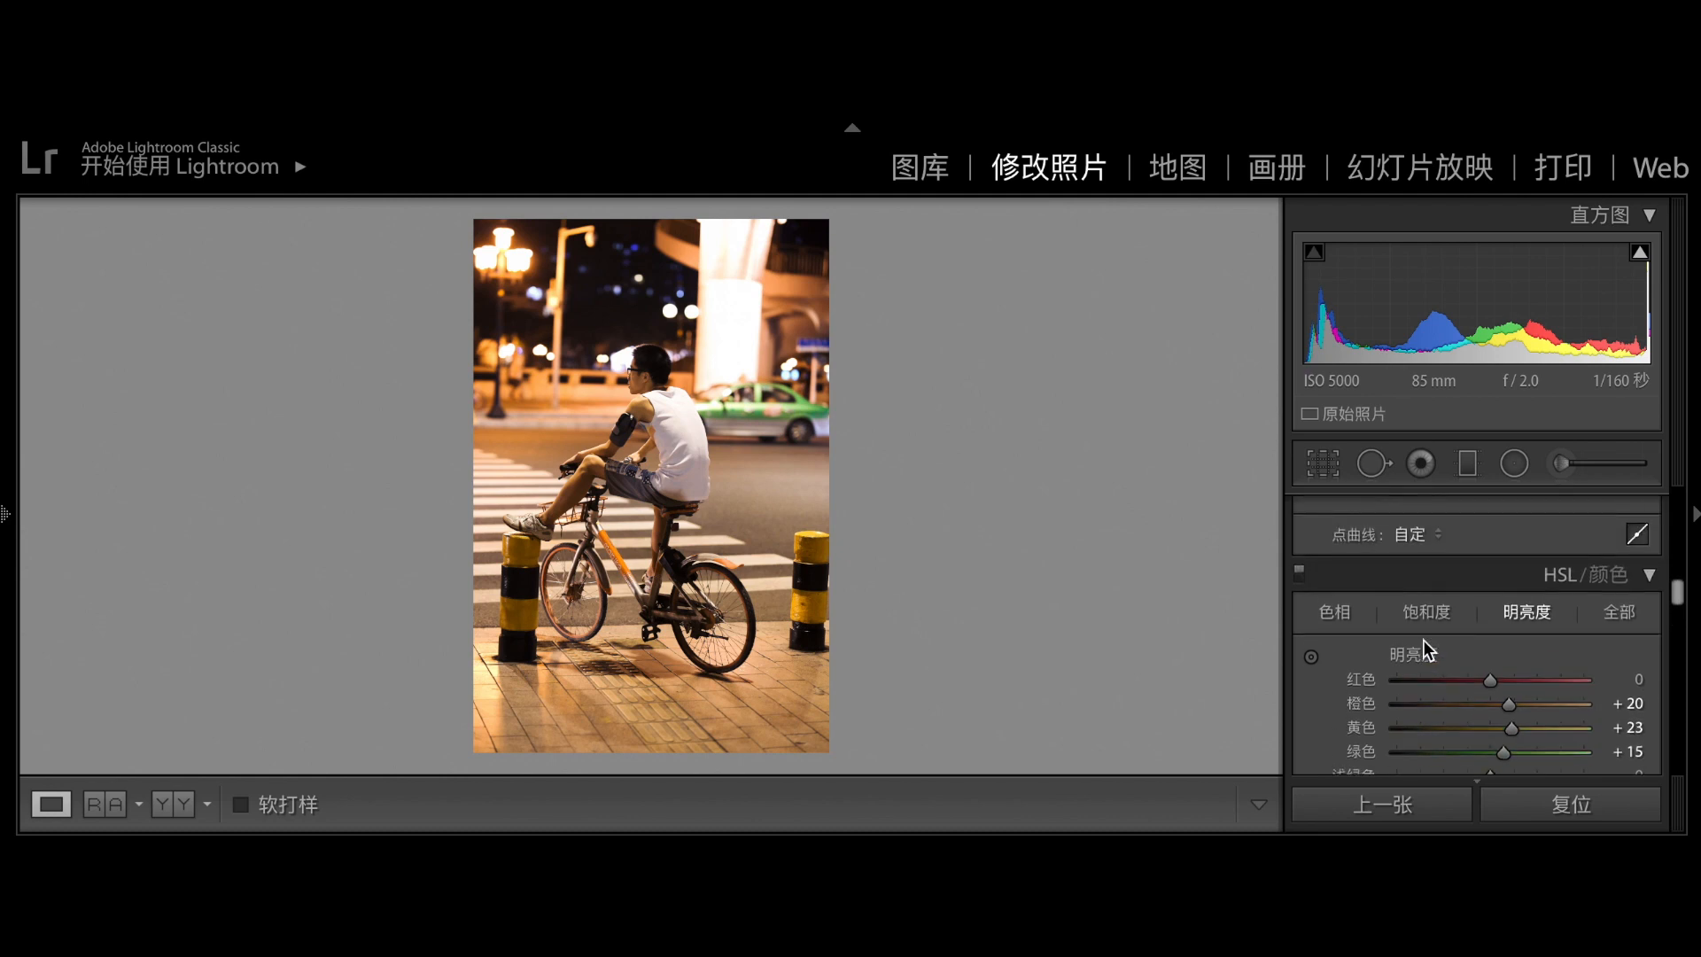
Tint the highlights in split toning with hue 55 and saturation 8.
{"action": "scroll", "coordinate": [1424, 642], "scroll_direction": "down", "scroll_amount": 1}
{"action": "scroll", "coordinate": [1423, 643], "scroll_direction": "down", "scroll_amount": 7}
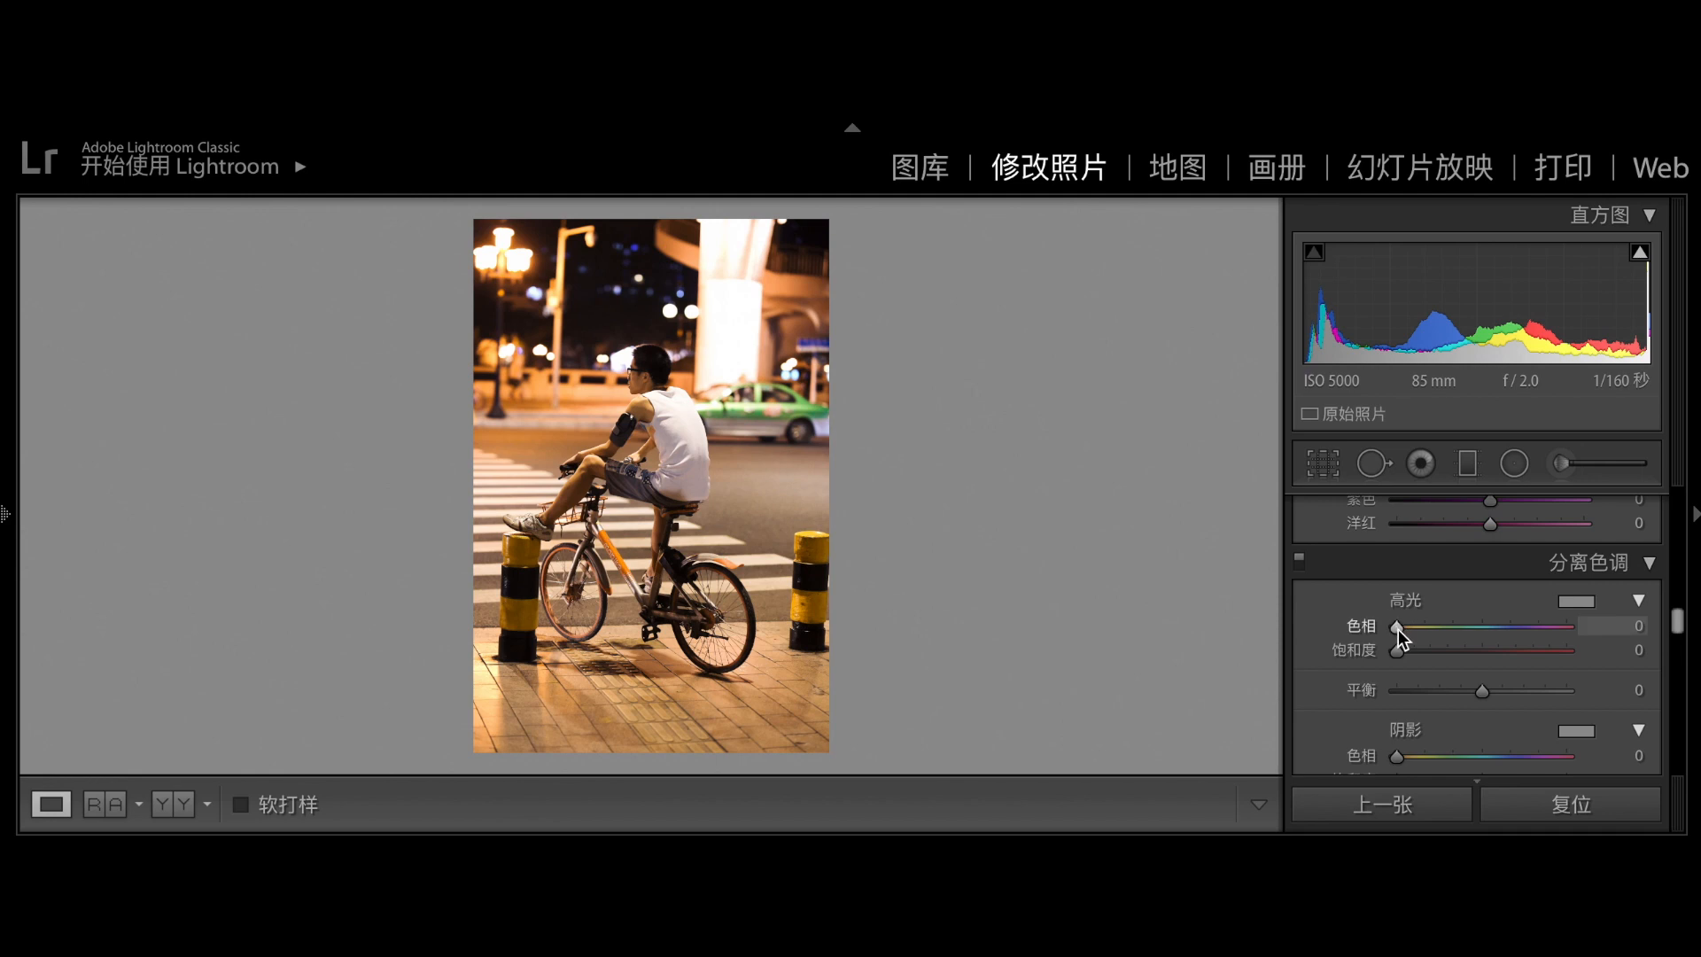
{"action": "left_click_drag", "start_coordinate": [1398, 629], "coordinate": [1423, 638]}
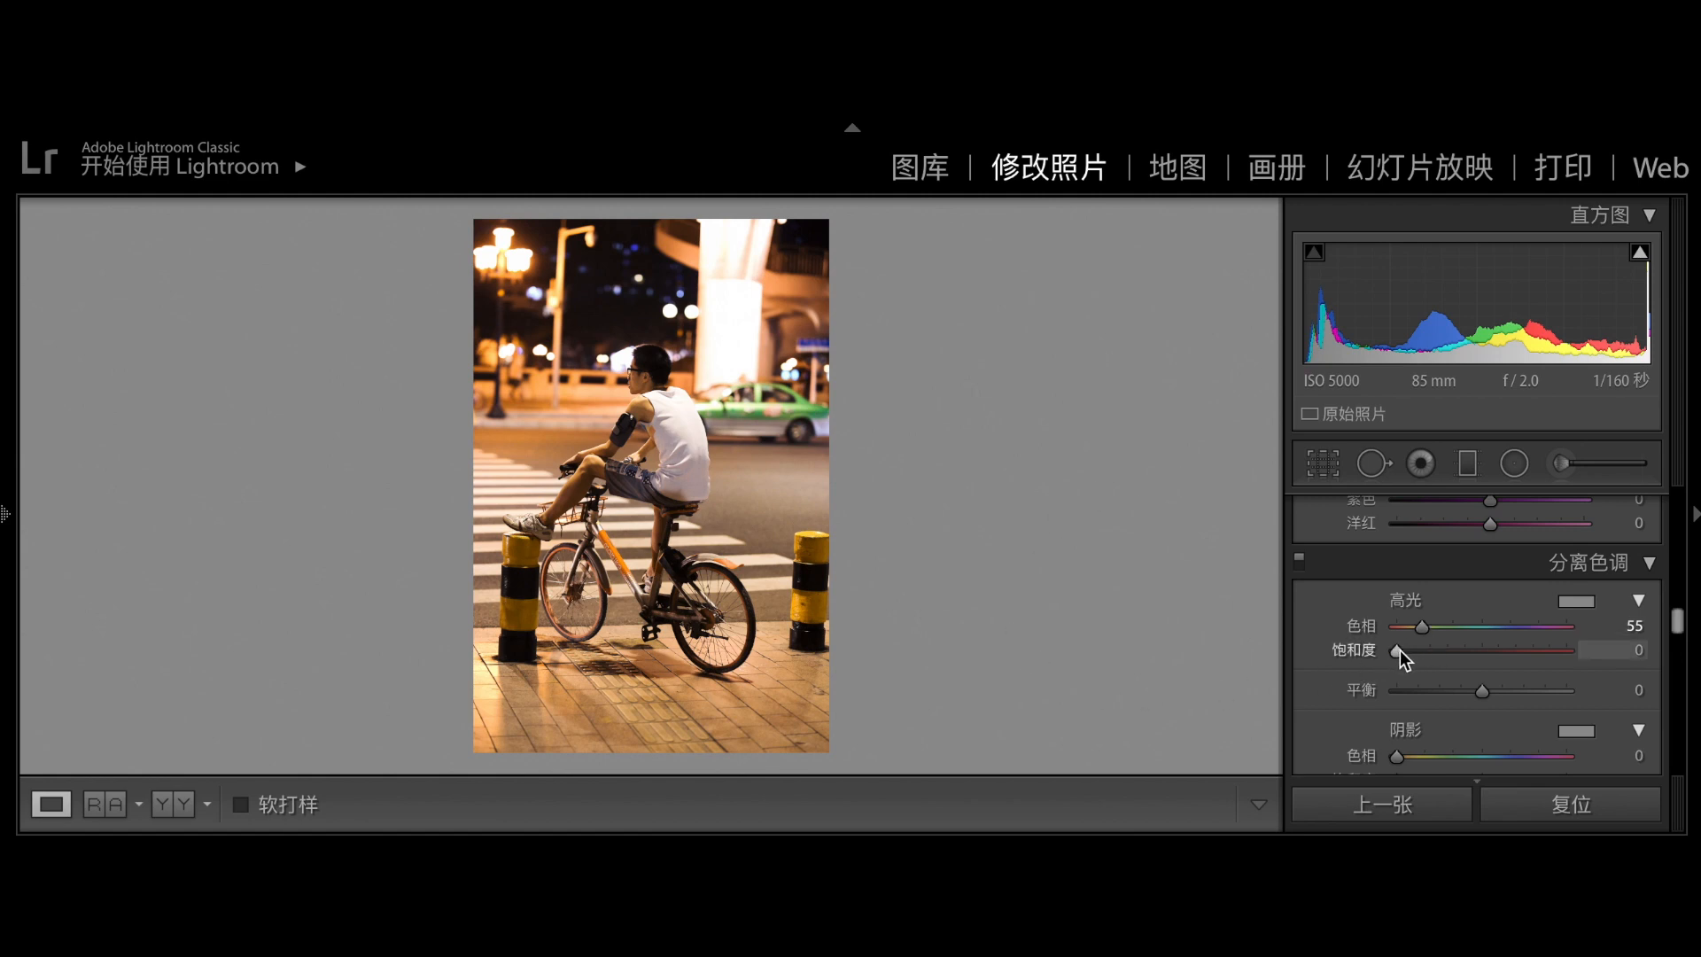
{"action": "left_click_drag", "start_coordinate": [1400, 654], "coordinate": [1412, 654]}
Tint the split-toning shadows with hue 179 and saturation 3, and set the balance to +15.
{"action": "scroll", "coordinate": [1386, 688], "scroll_direction": "down", "scroll_amount": 4}
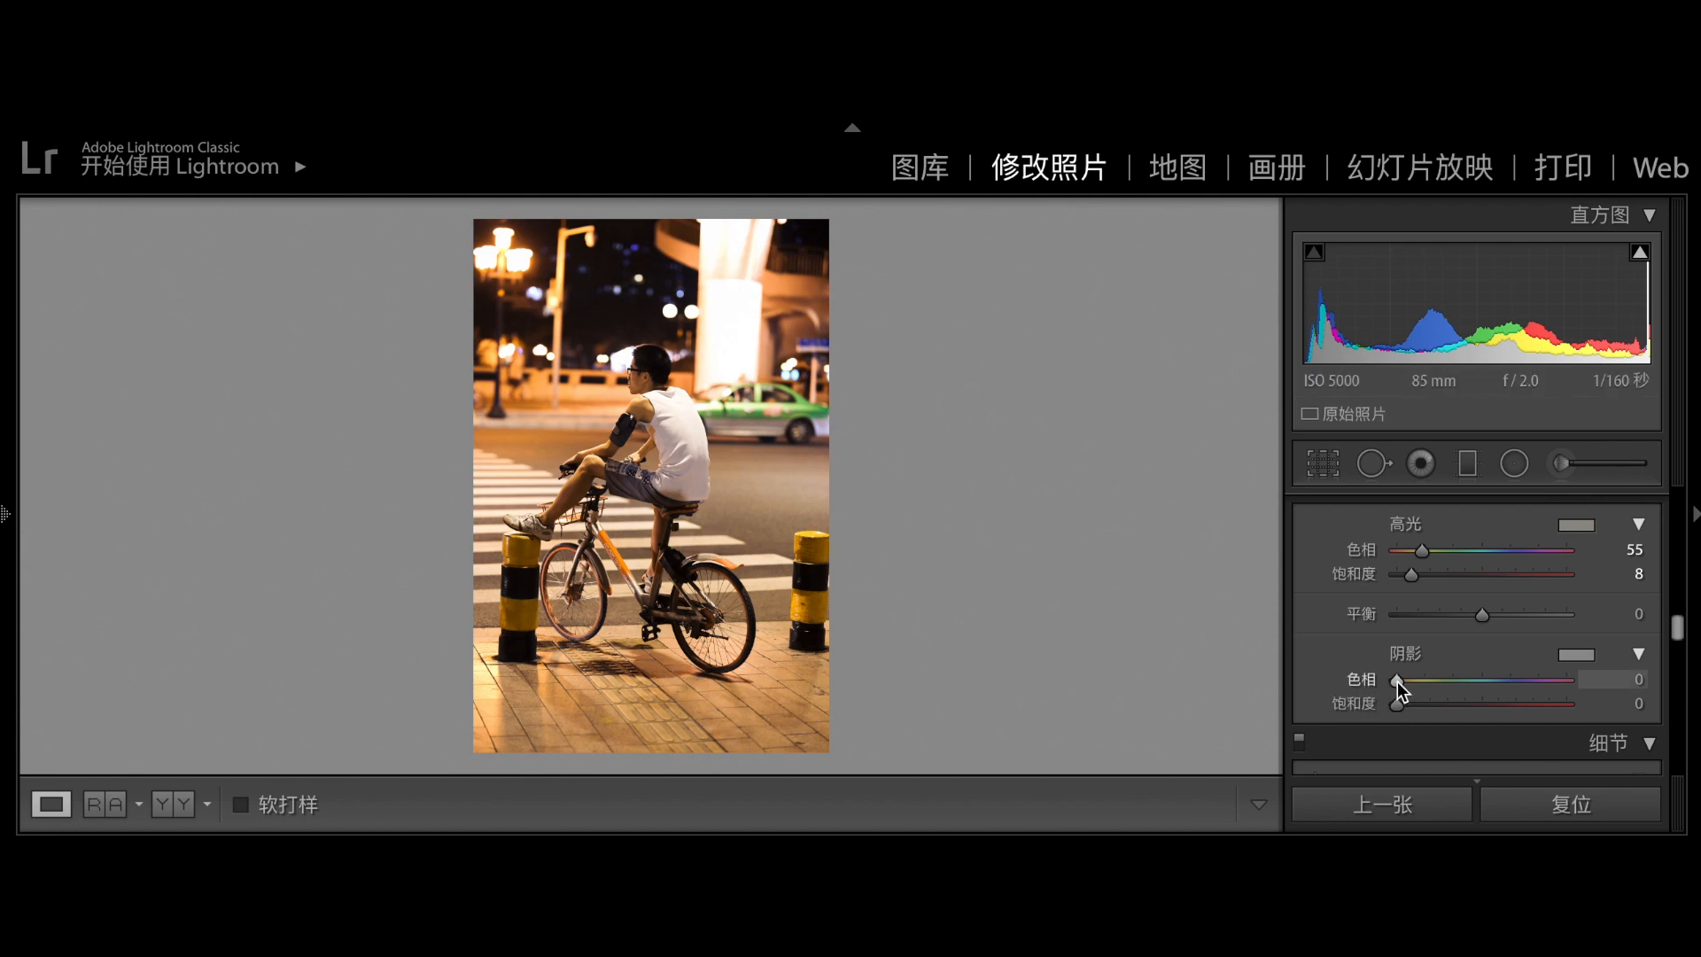
{"action": "left_click_drag", "start_coordinate": [1397, 682], "coordinate": [1484, 684]}
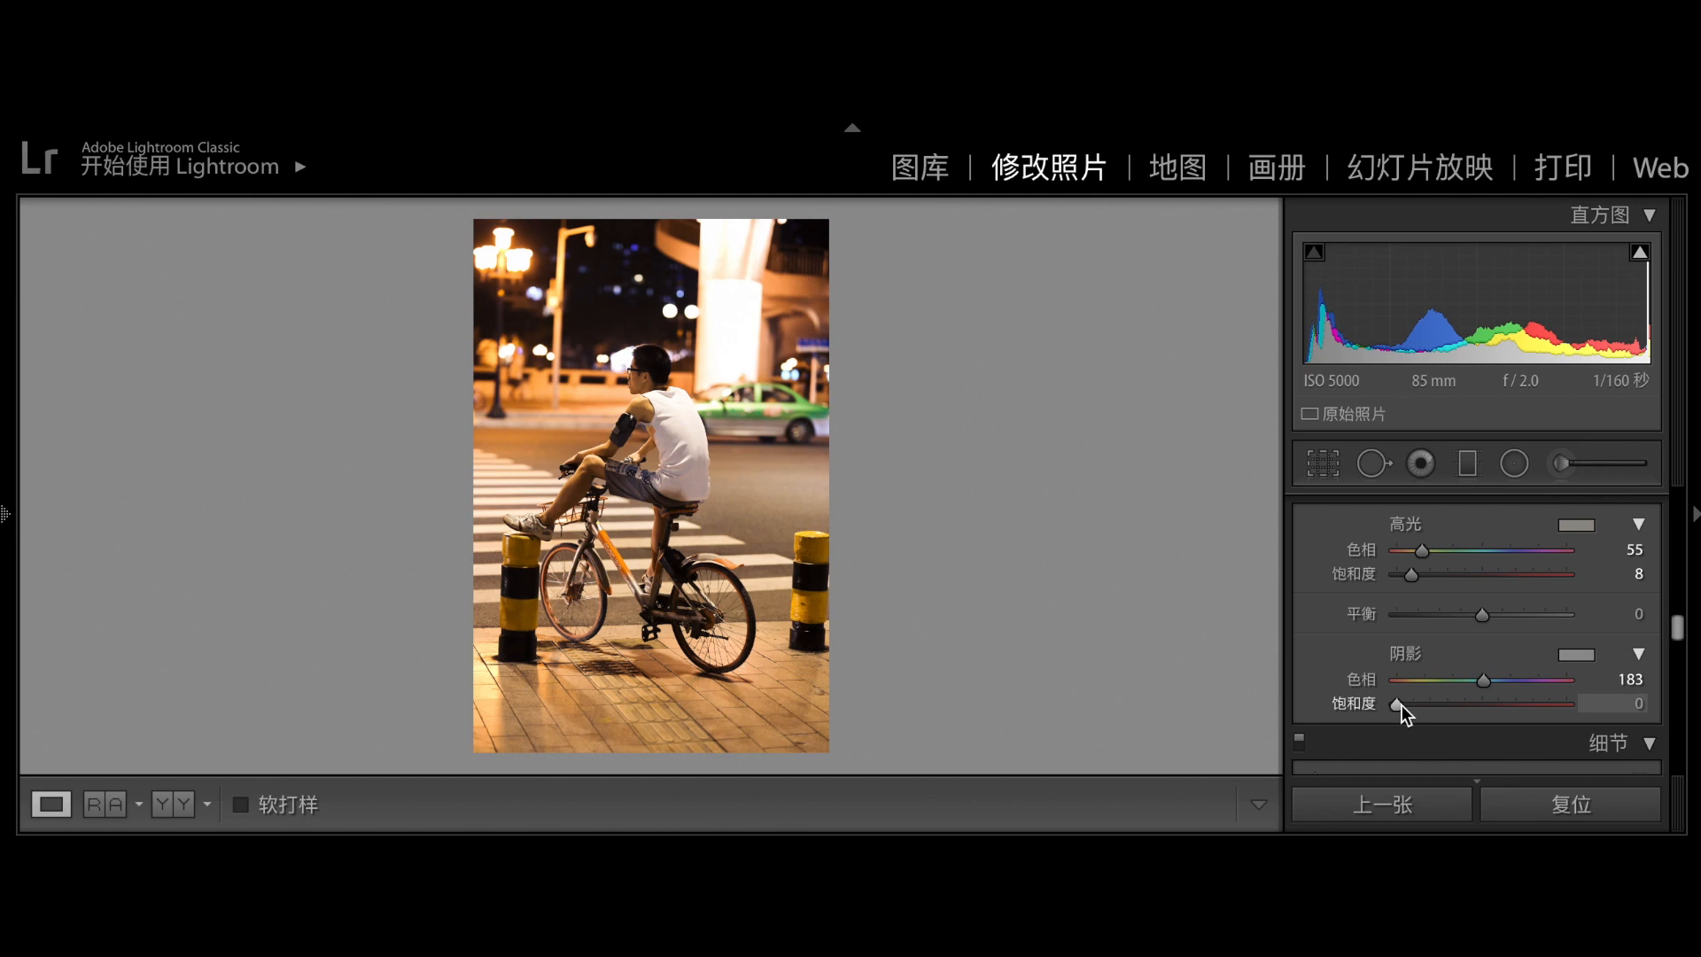
{"action": "left_click_drag", "start_coordinate": [1397, 707], "coordinate": [1402, 708]}
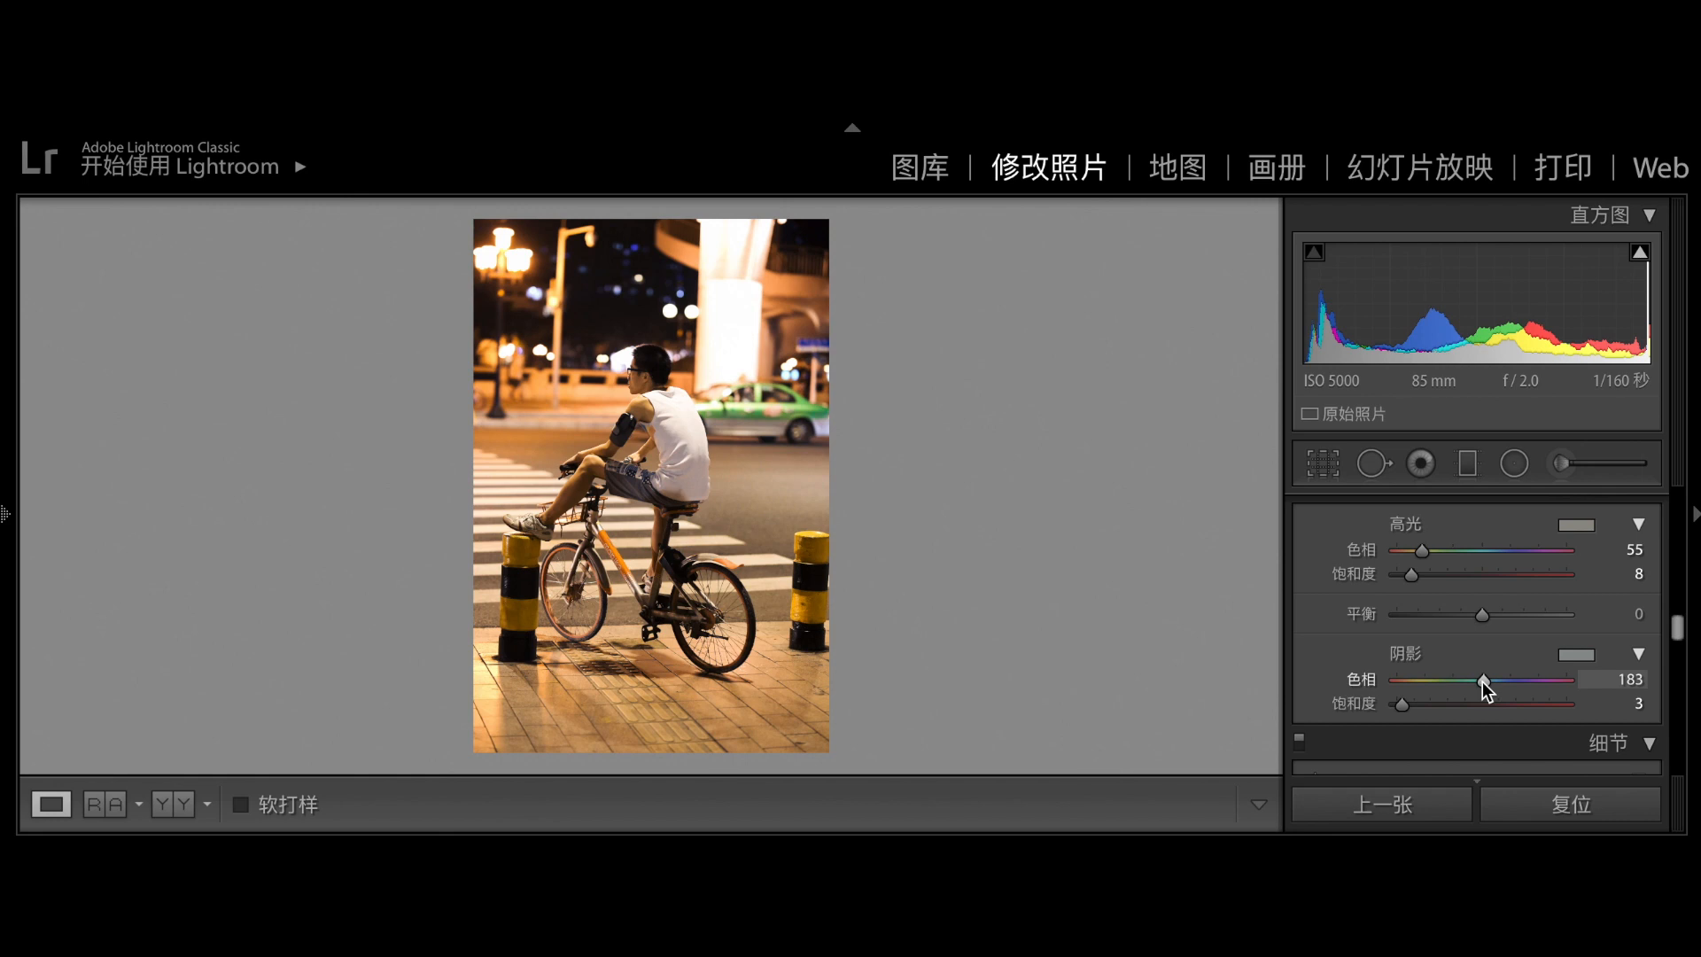
{"action": "left_click_drag", "start_coordinate": [1484, 683], "coordinate": [1481, 682]}
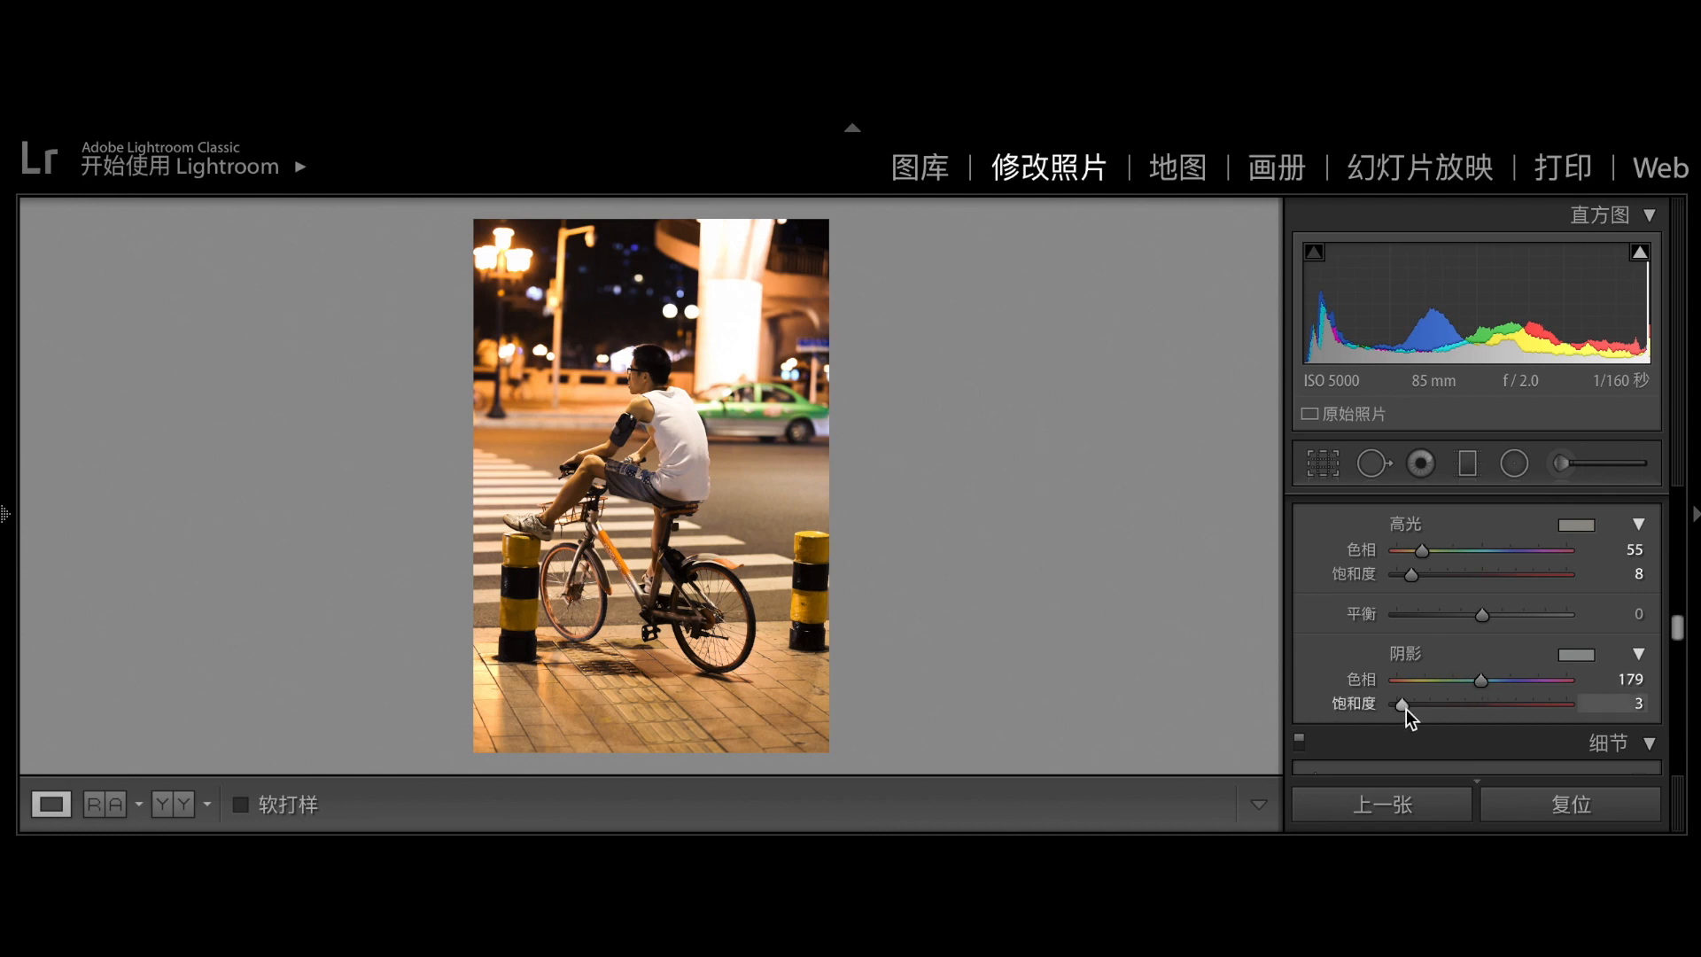
{"action": "left_click_drag", "start_coordinate": [1484, 614], "coordinate": [1496, 613]}
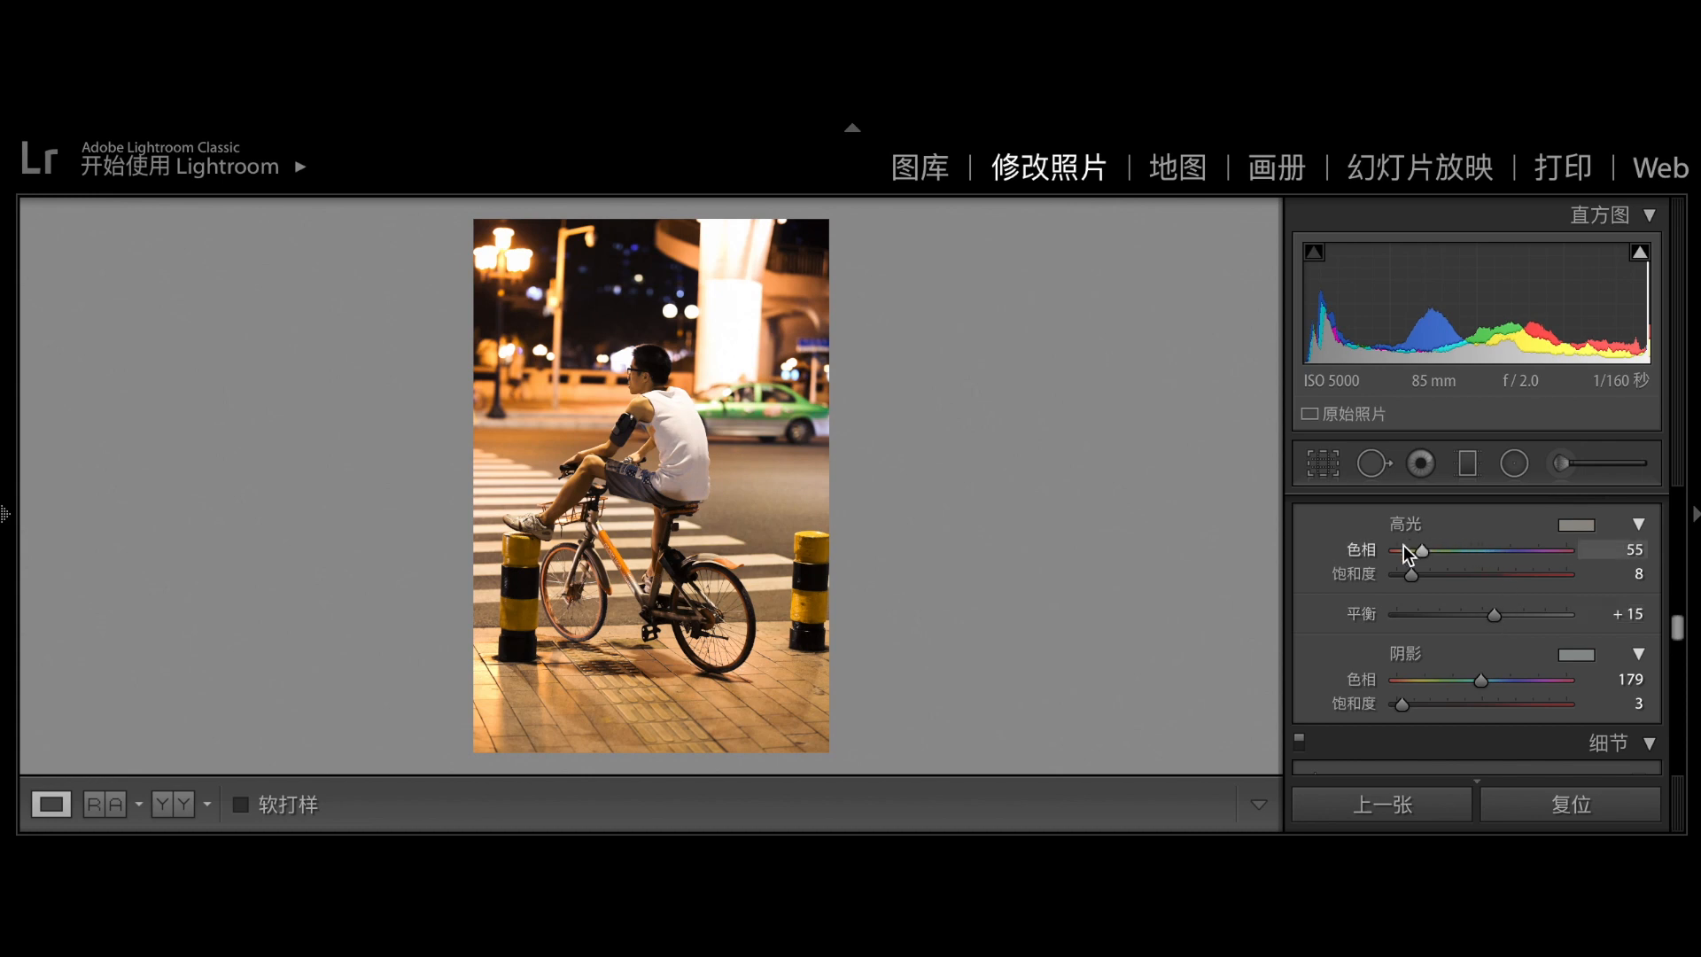
Set texture to +39, clarity to +13 and dehaze to +9, judging the detail on an enlarged view of the bicycle.
{"action": "scroll", "coordinate": [1372, 627], "scroll_direction": "down", "scroll_amount": 2}
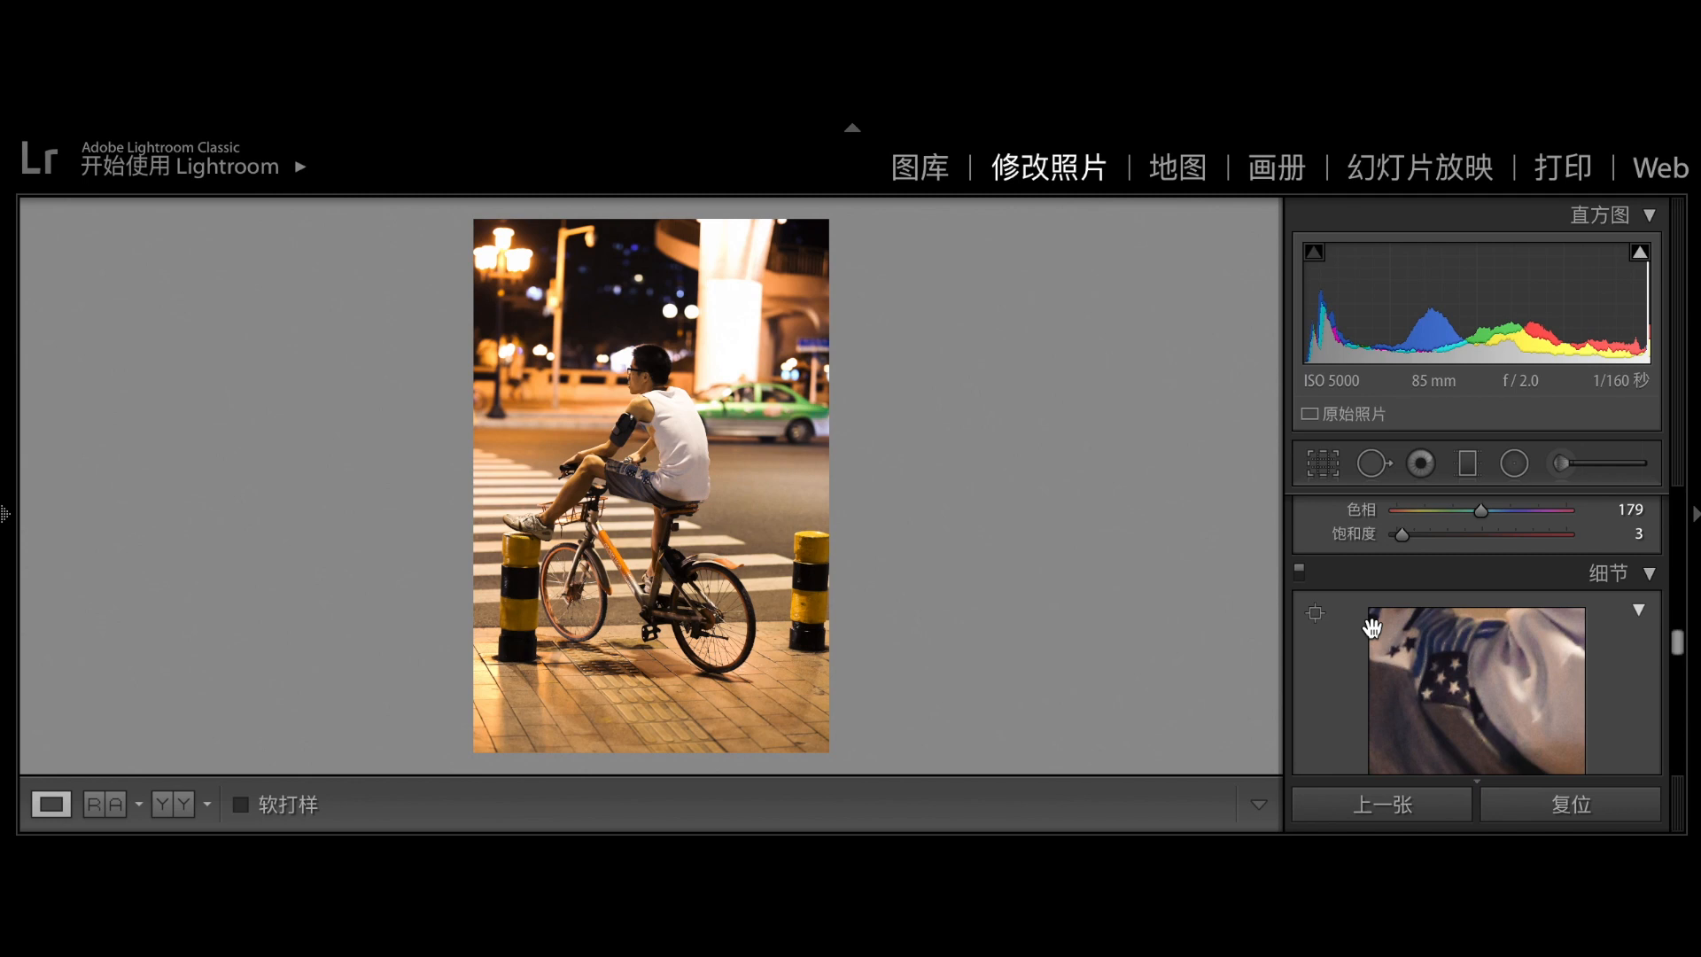
{"action": "scroll", "coordinate": [1372, 627], "scroll_direction": "up", "scroll_amount": 5}
{"action": "scroll", "coordinate": [1372, 627], "scroll_direction": "up", "scroll_amount": 4}
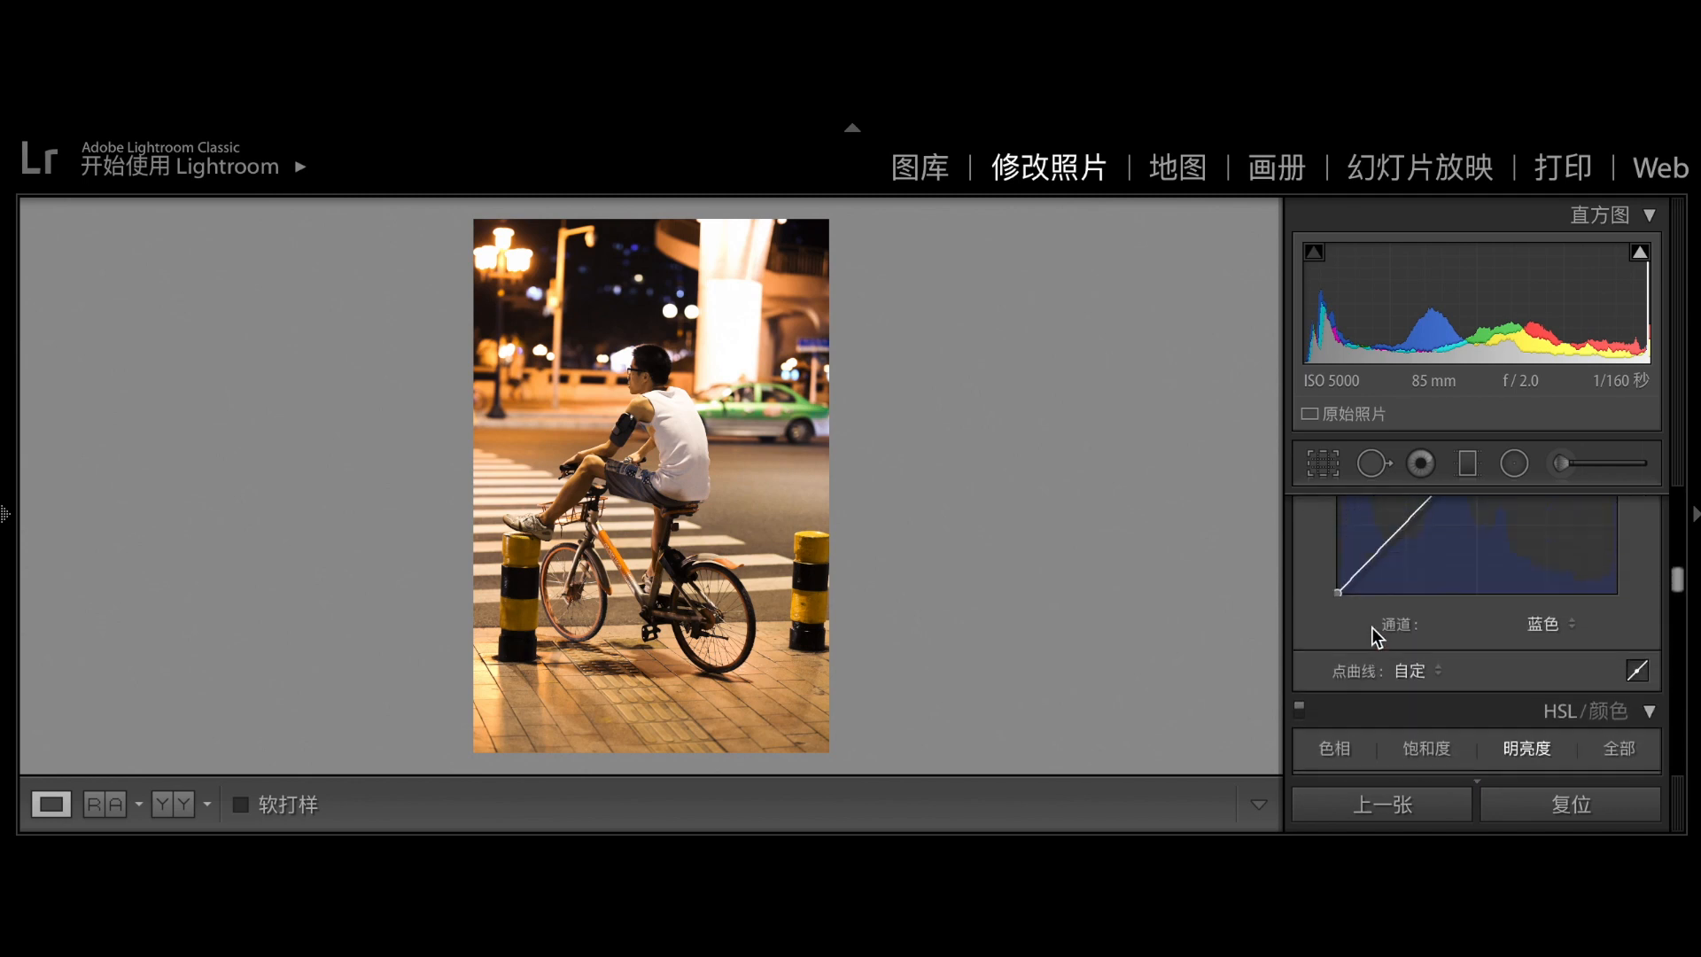
{"action": "scroll", "coordinate": [1372, 628], "scroll_direction": "up", "scroll_amount": 4}
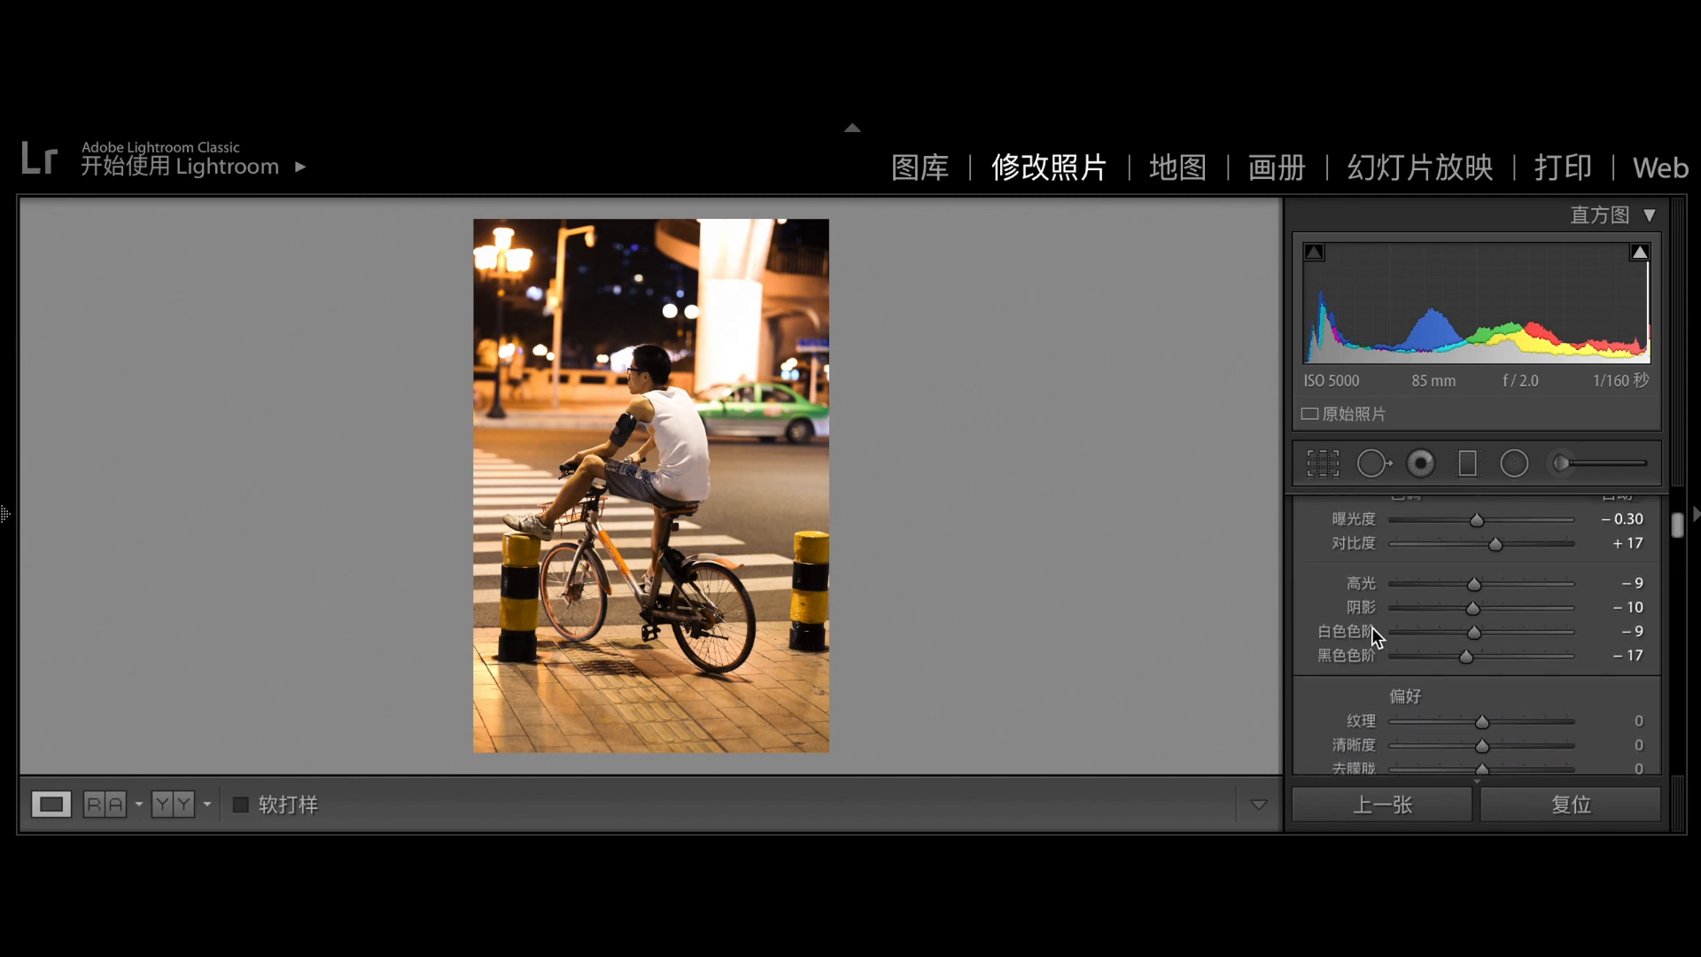
{"action": "left_click", "coordinate": [537, 567]}
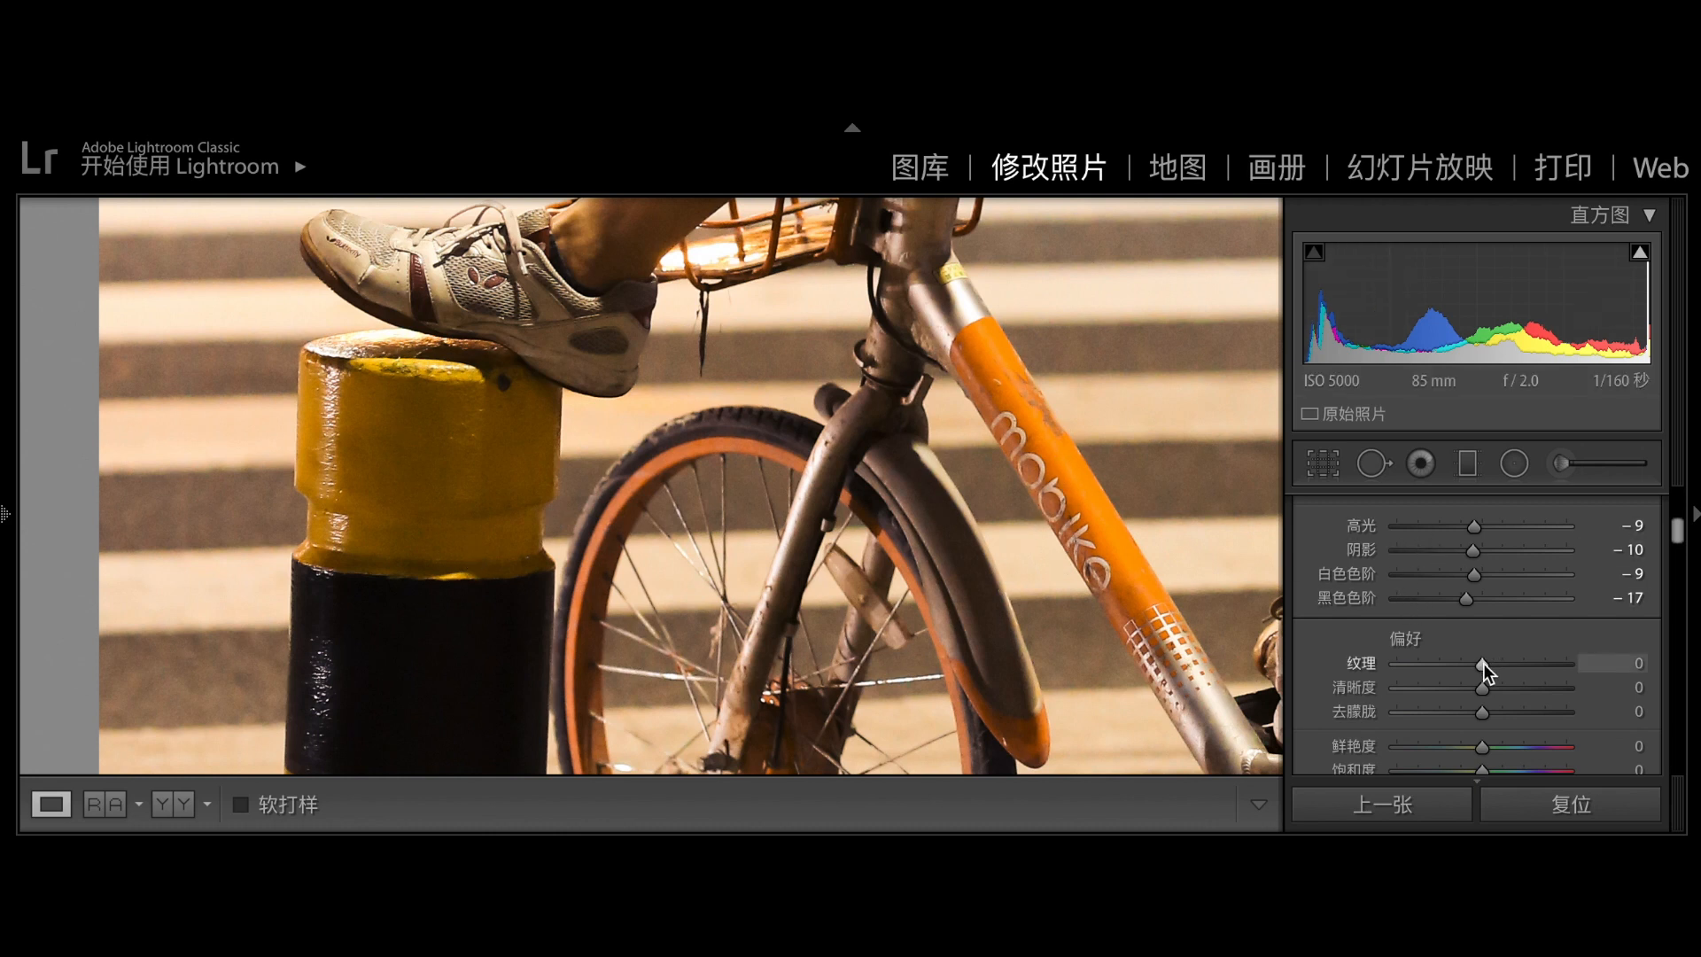
{"action": "left_click_drag", "start_coordinate": [1483, 662], "coordinate": [1492, 718]}
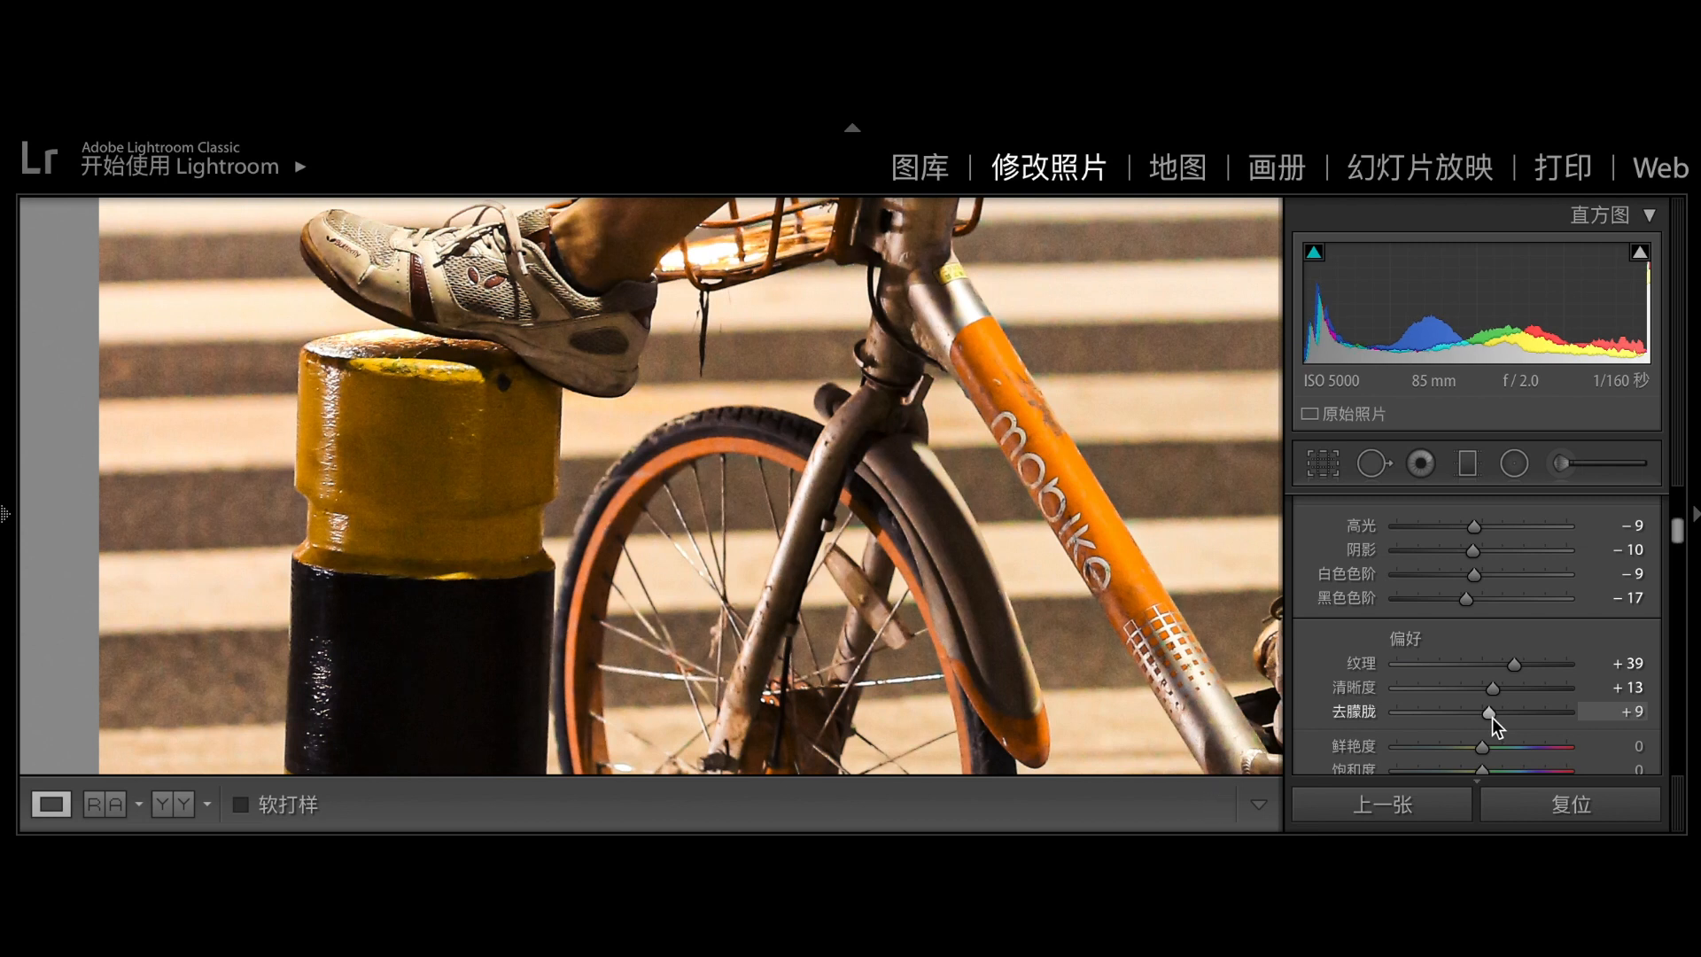
{"action": "left_click", "coordinate": [891, 623]}
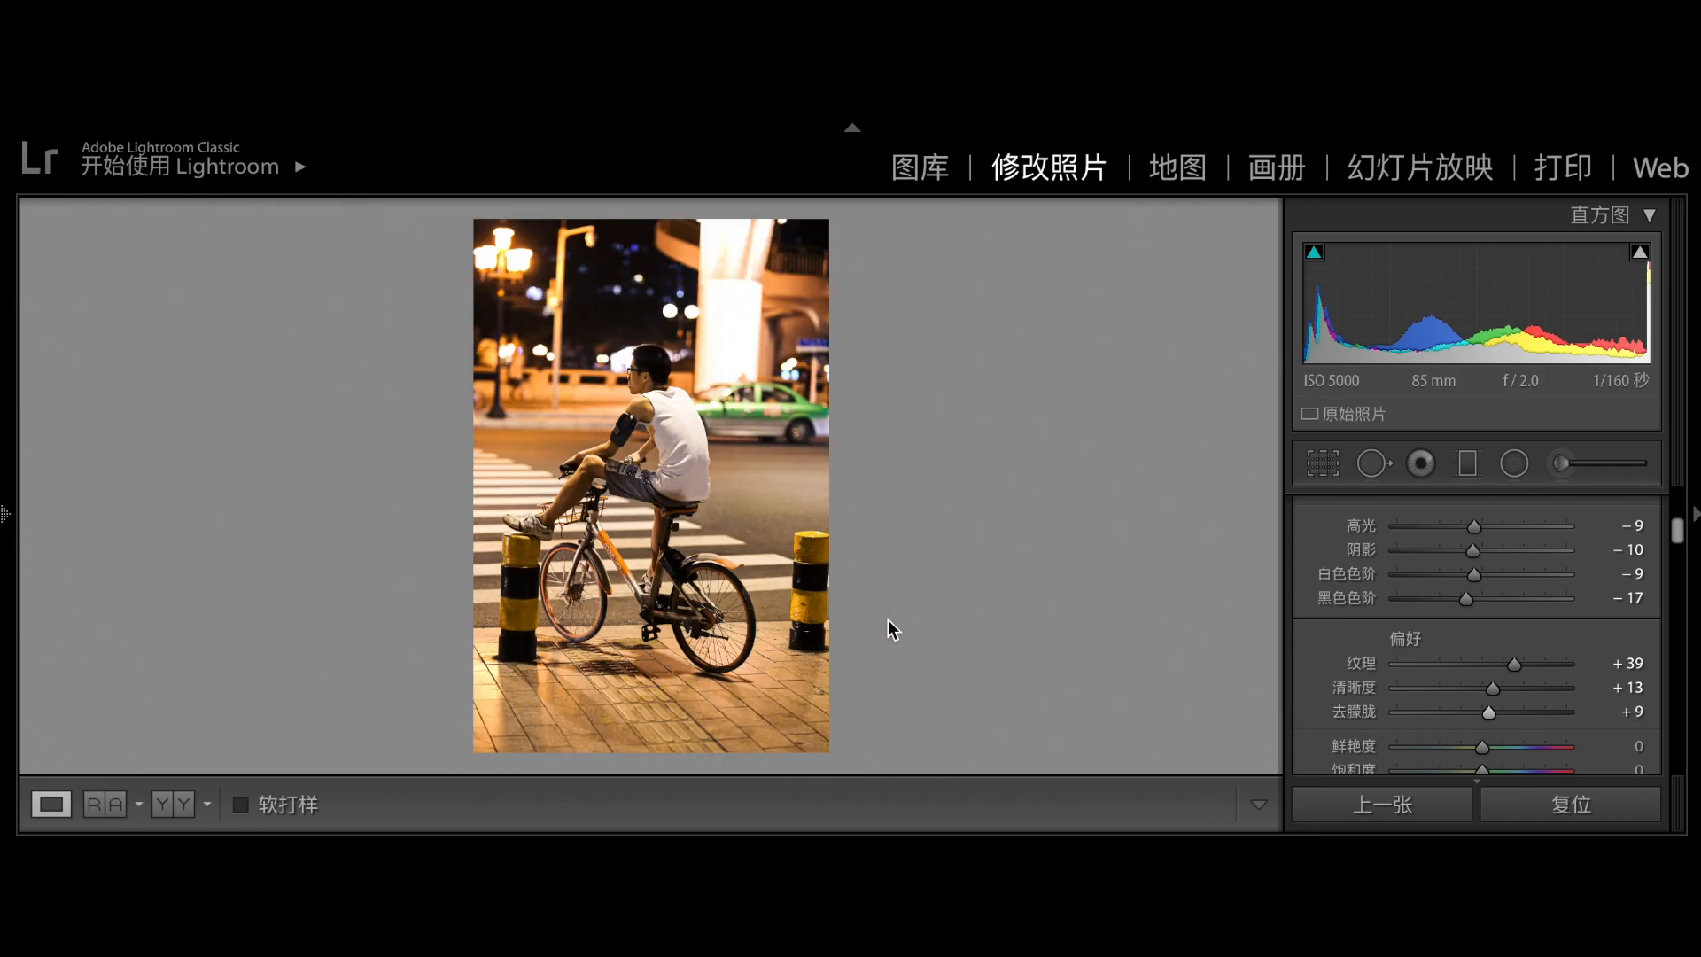
Set the photo's vibrance to +6 and overall saturation to +2.
{"action": "scroll", "coordinate": [1417, 700], "scroll_direction": "down", "scroll_amount": 1}
{"action": "scroll", "coordinate": [1417, 700], "scroll_direction": "down", "scroll_amount": 1}
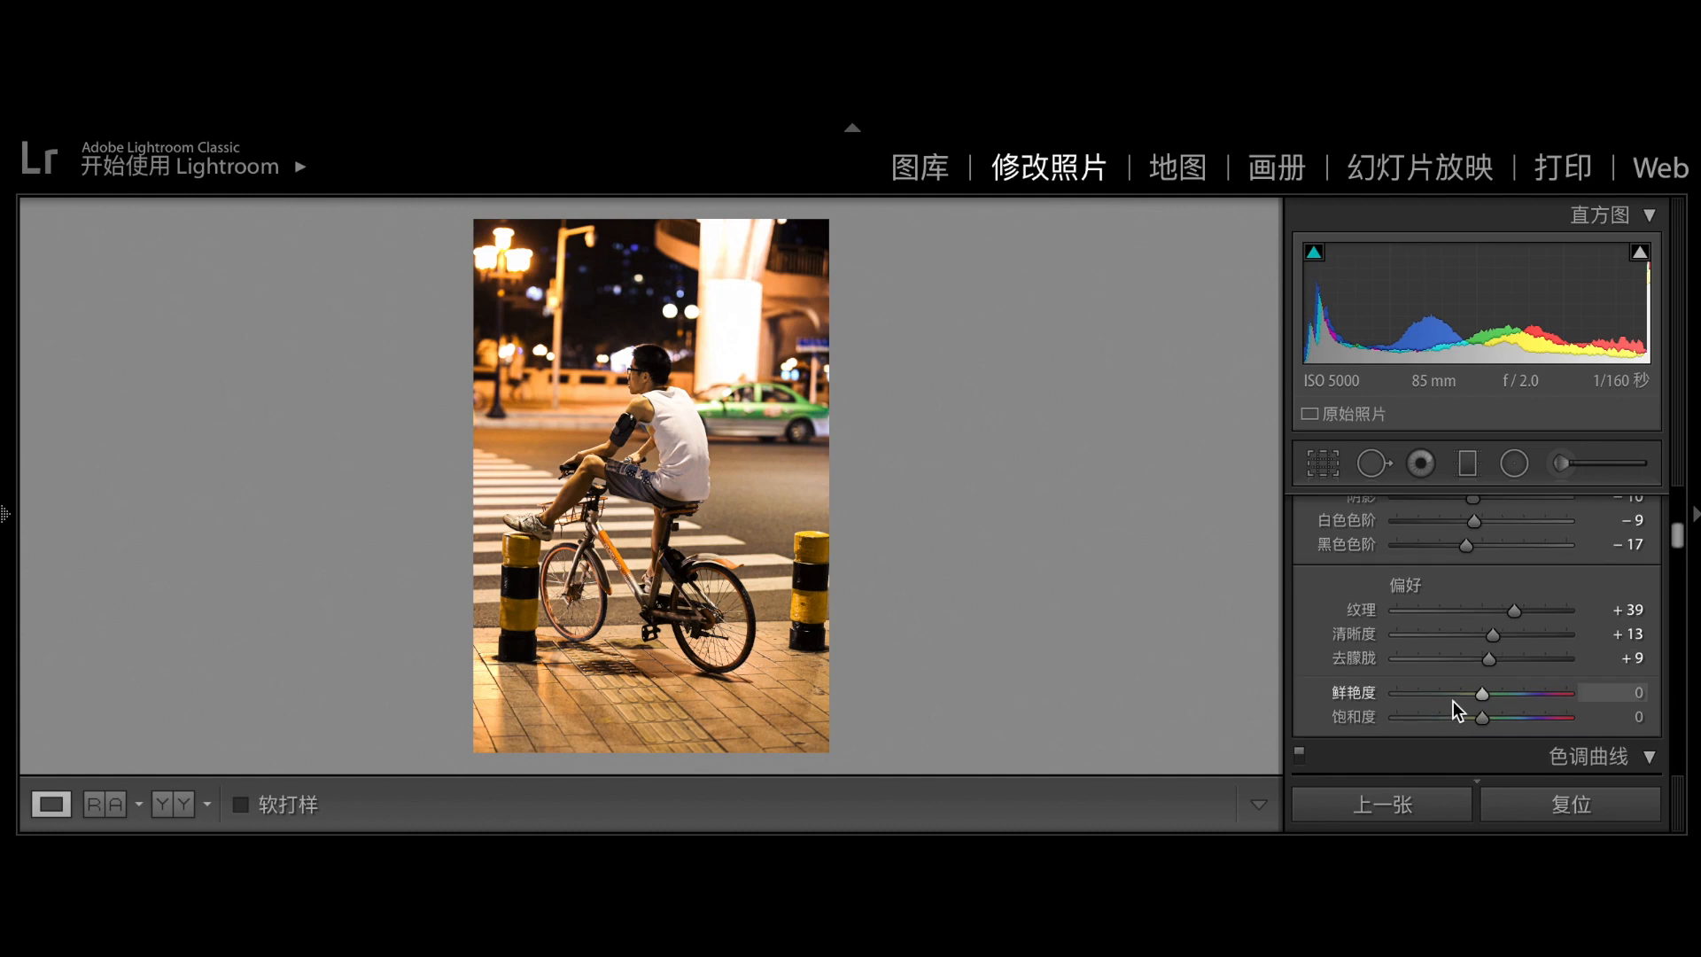
{"action": "left_click_drag", "start_coordinate": [1483, 695], "coordinate": [1491, 716]}
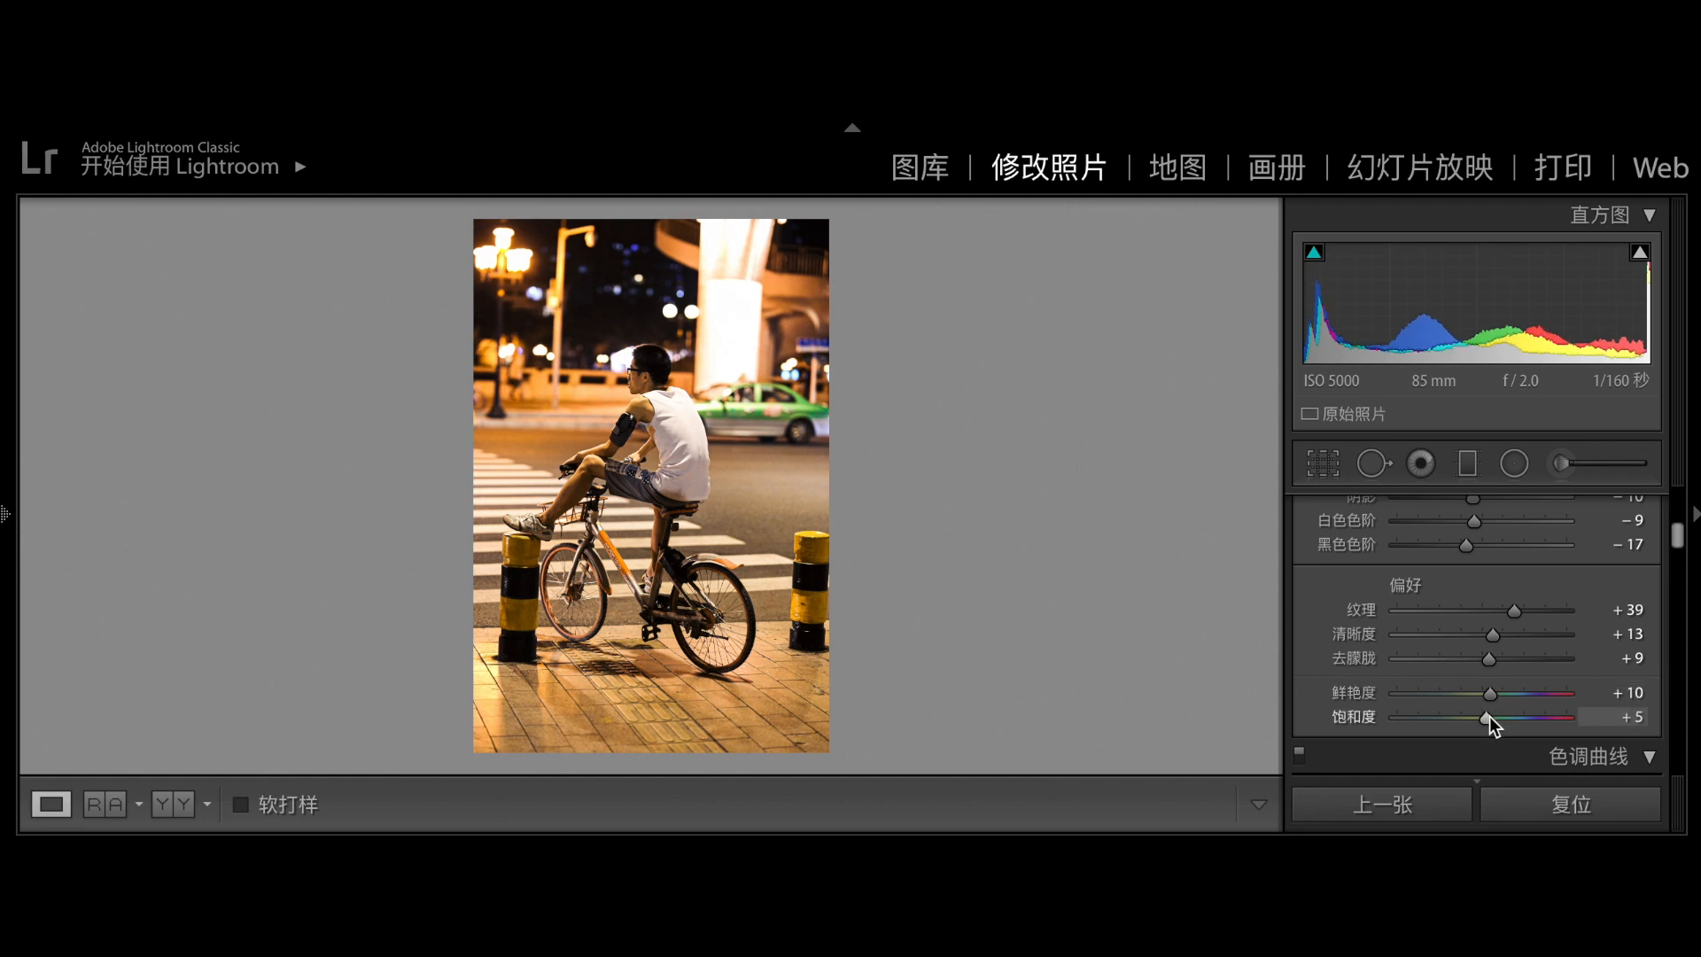
{"action": "left_click_drag", "start_coordinate": [1489, 716], "coordinate": [1486, 712]}
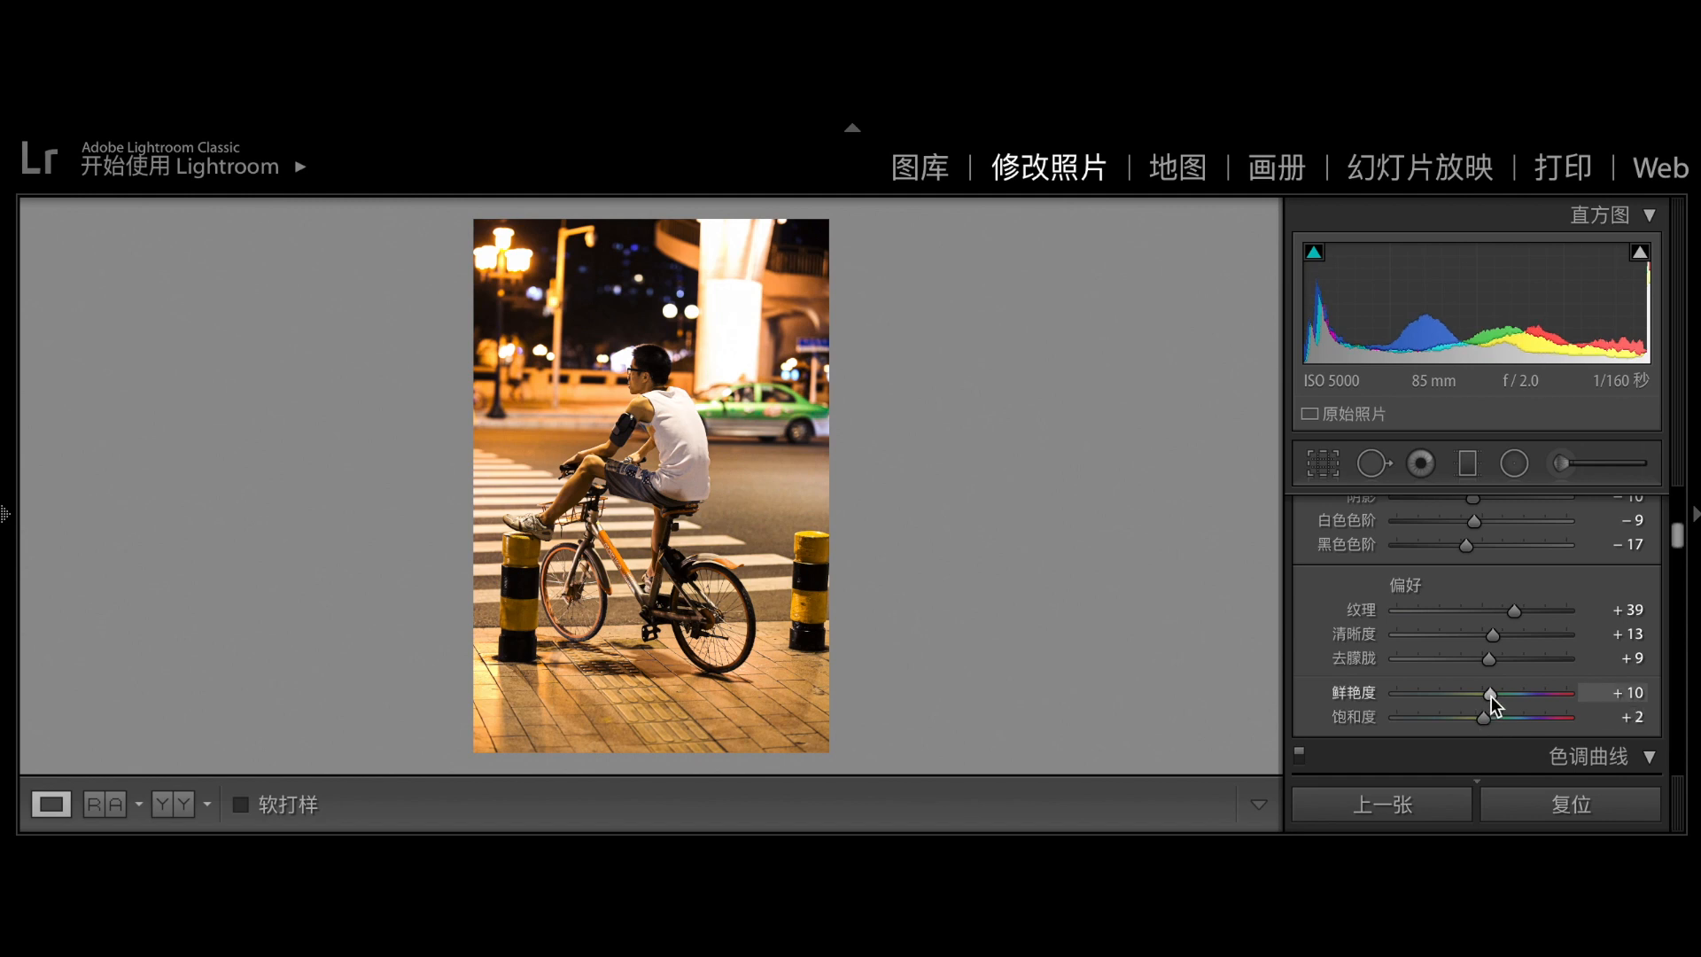
{"action": "left_click_drag", "start_coordinate": [1490, 696], "coordinate": [1487, 696]}
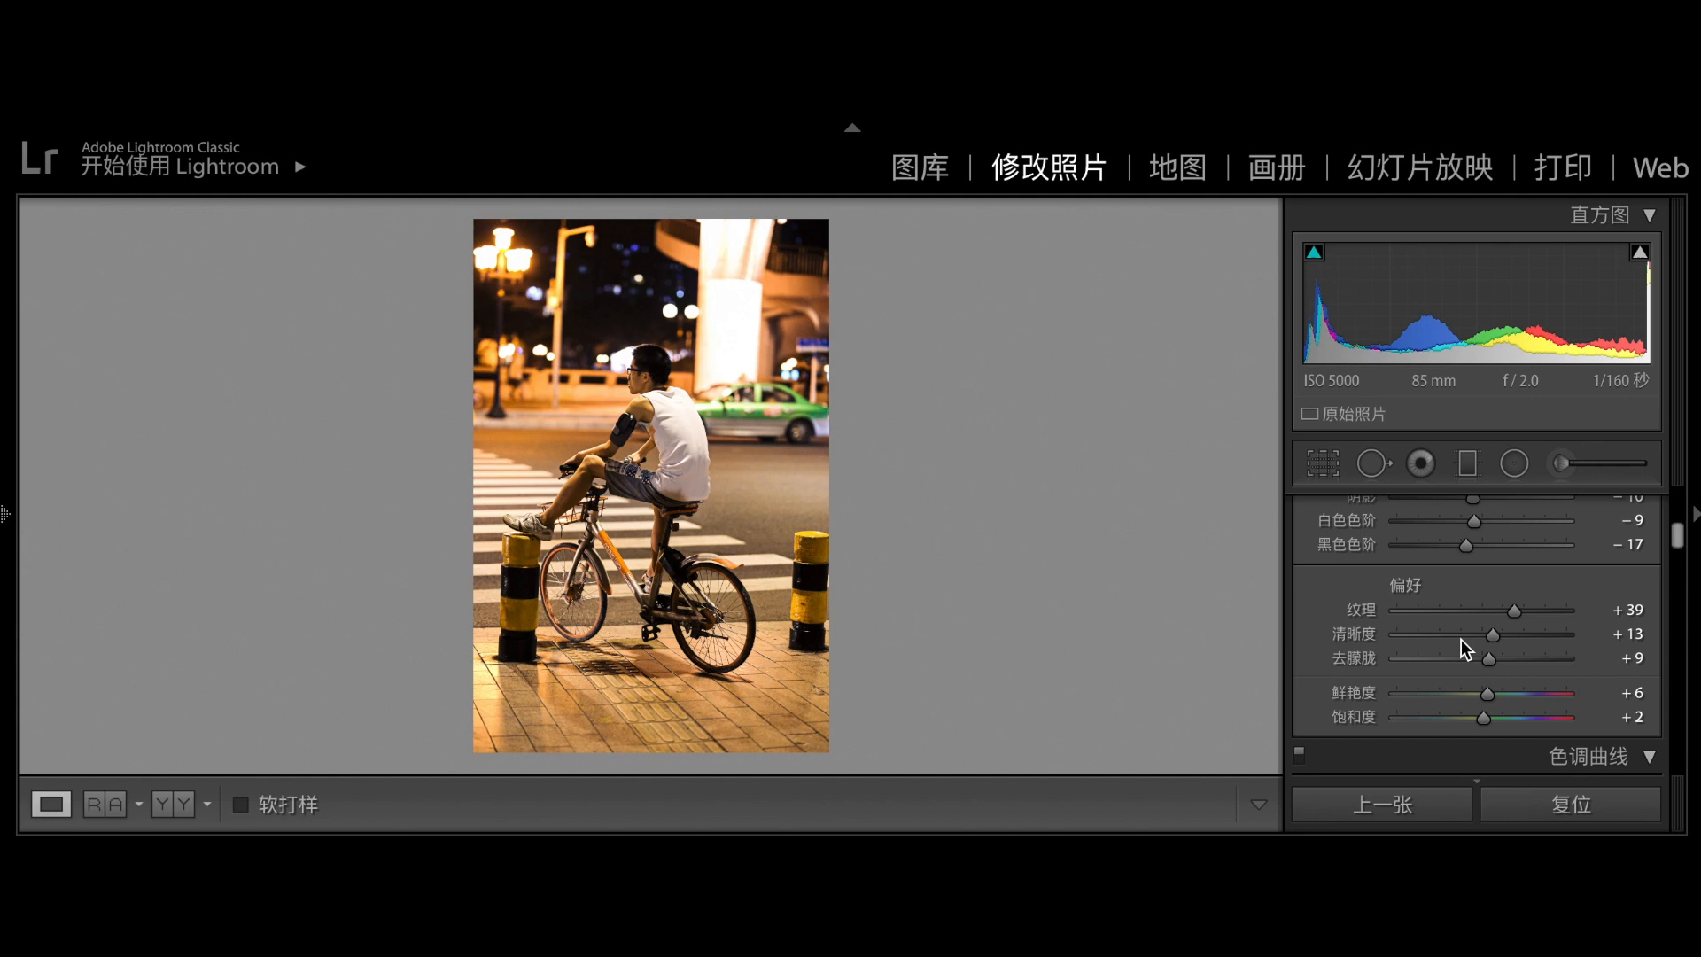
Reduce the photo's overall contrast to +8 in the basic tone adjustments.
{"action": "scroll", "coordinate": [1461, 638], "scroll_direction": "up", "scroll_amount": 2}
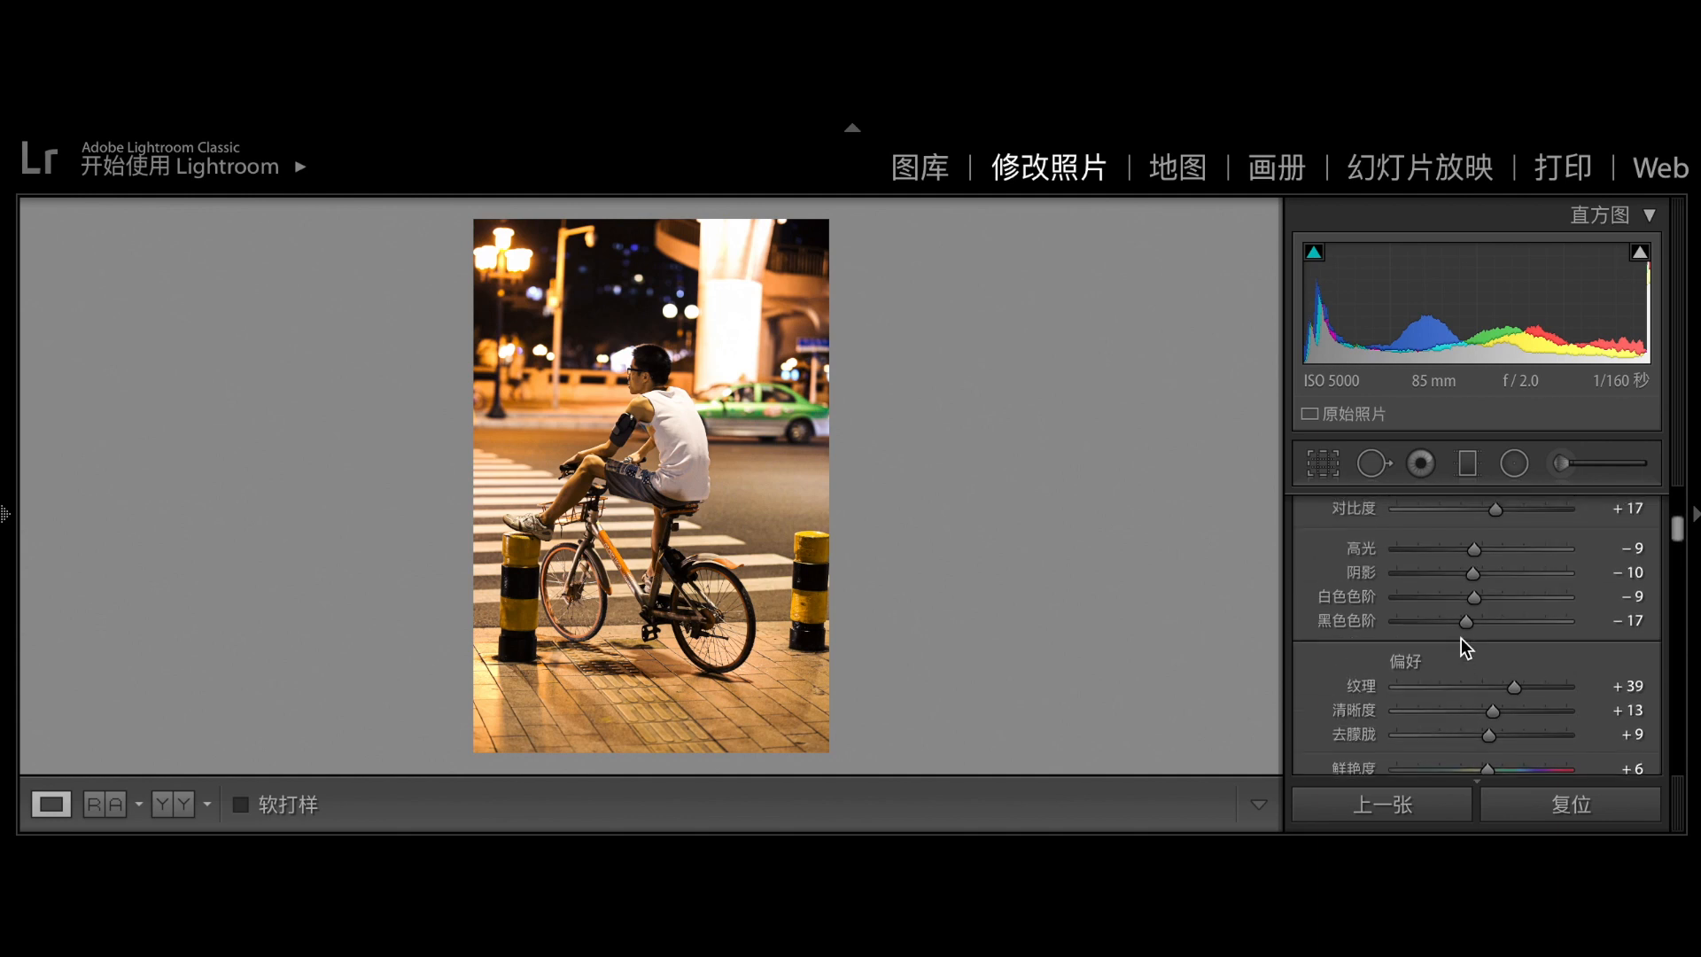
{"action": "scroll", "coordinate": [1460, 638], "scroll_direction": "up", "scroll_amount": 2}
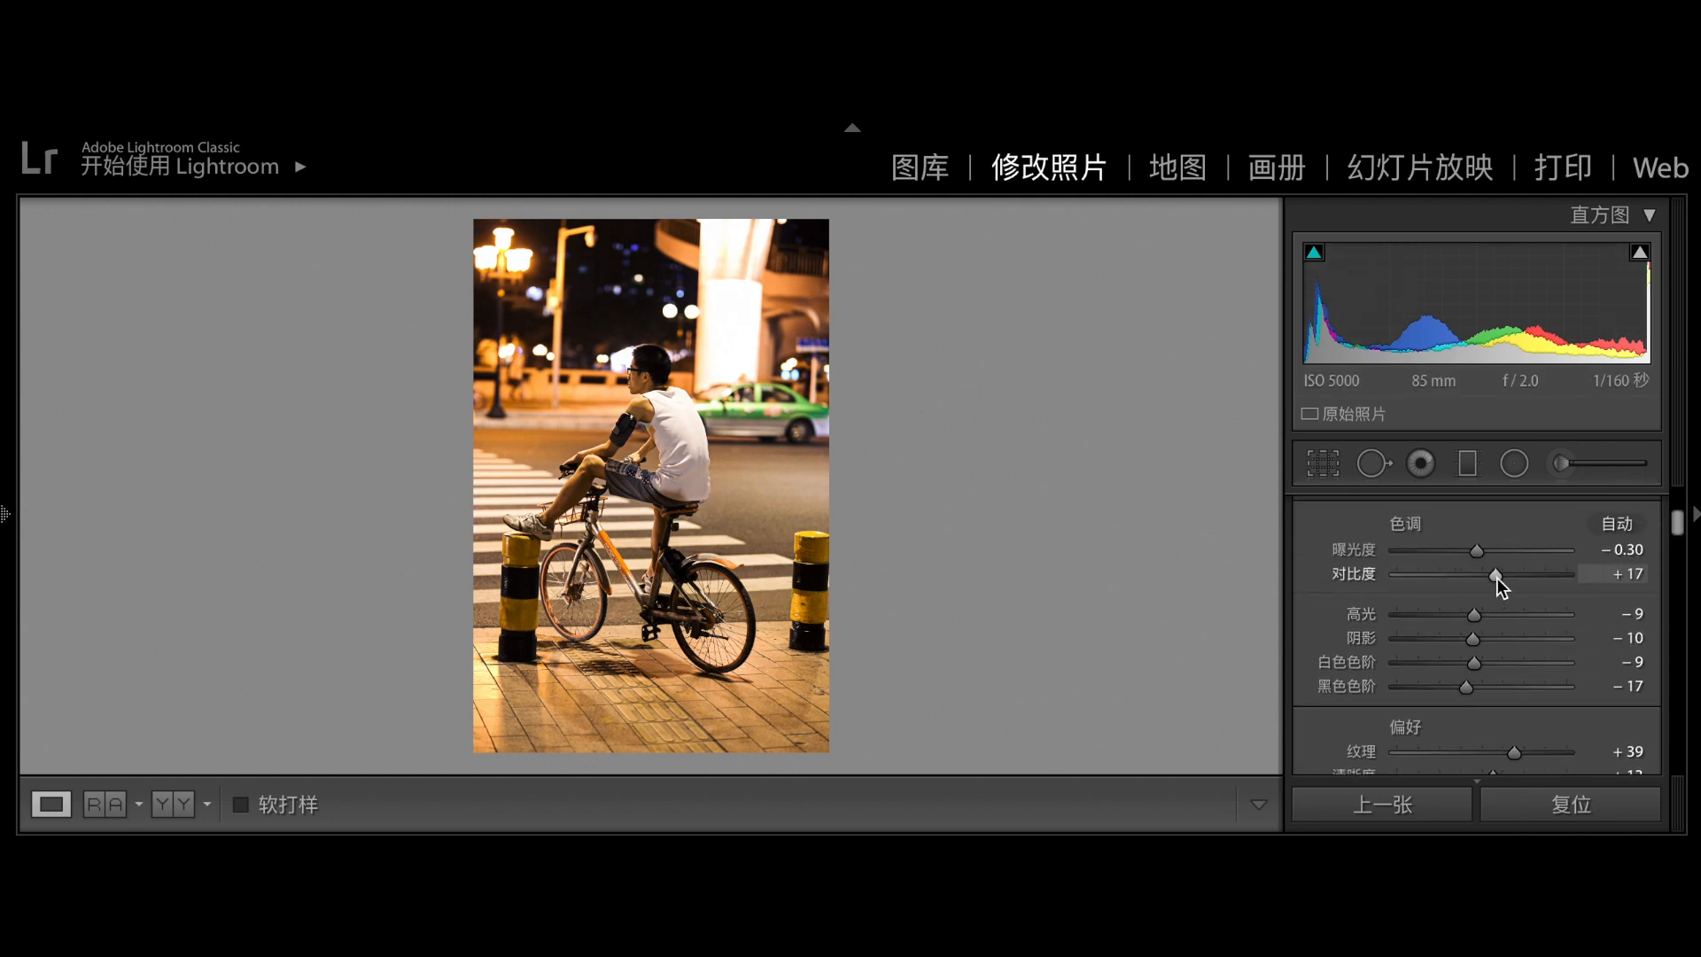
{"action": "left_click", "coordinate": [1497, 576]}
{"action": "left_click_drag", "start_coordinate": [1496, 577], "coordinate": [1490, 578]}
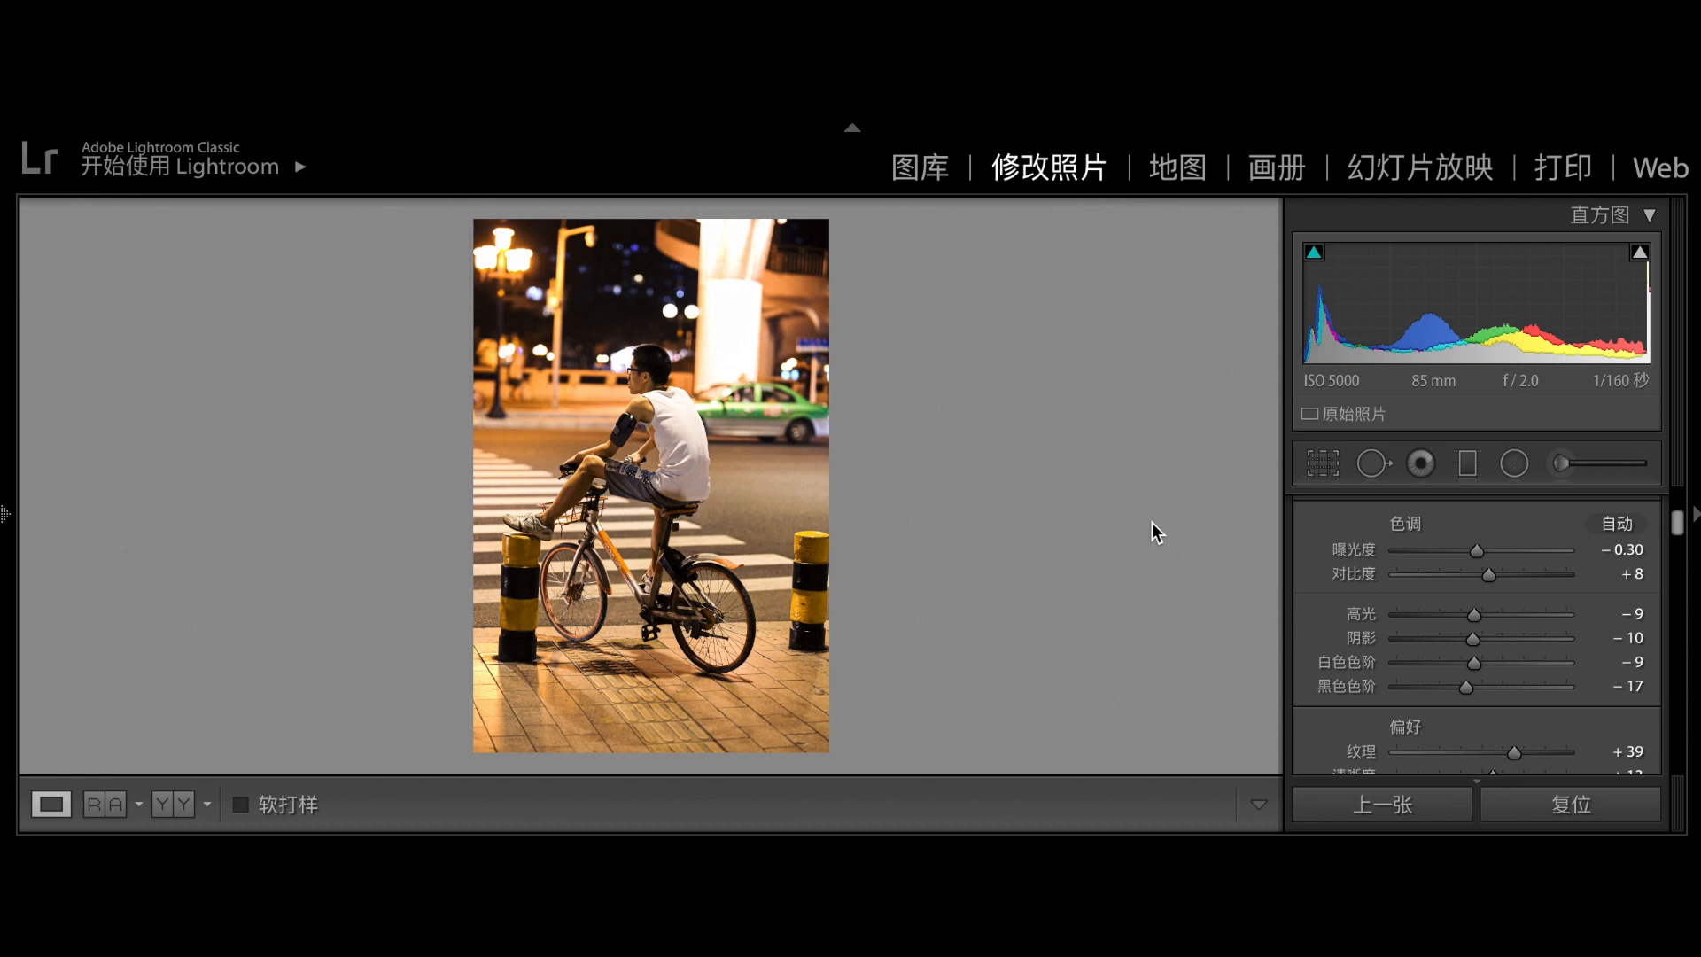
Draw a tall oval radial filter and position it around the cyclist and bicycle.
{"action": "left_click", "coordinate": [1518, 464]}
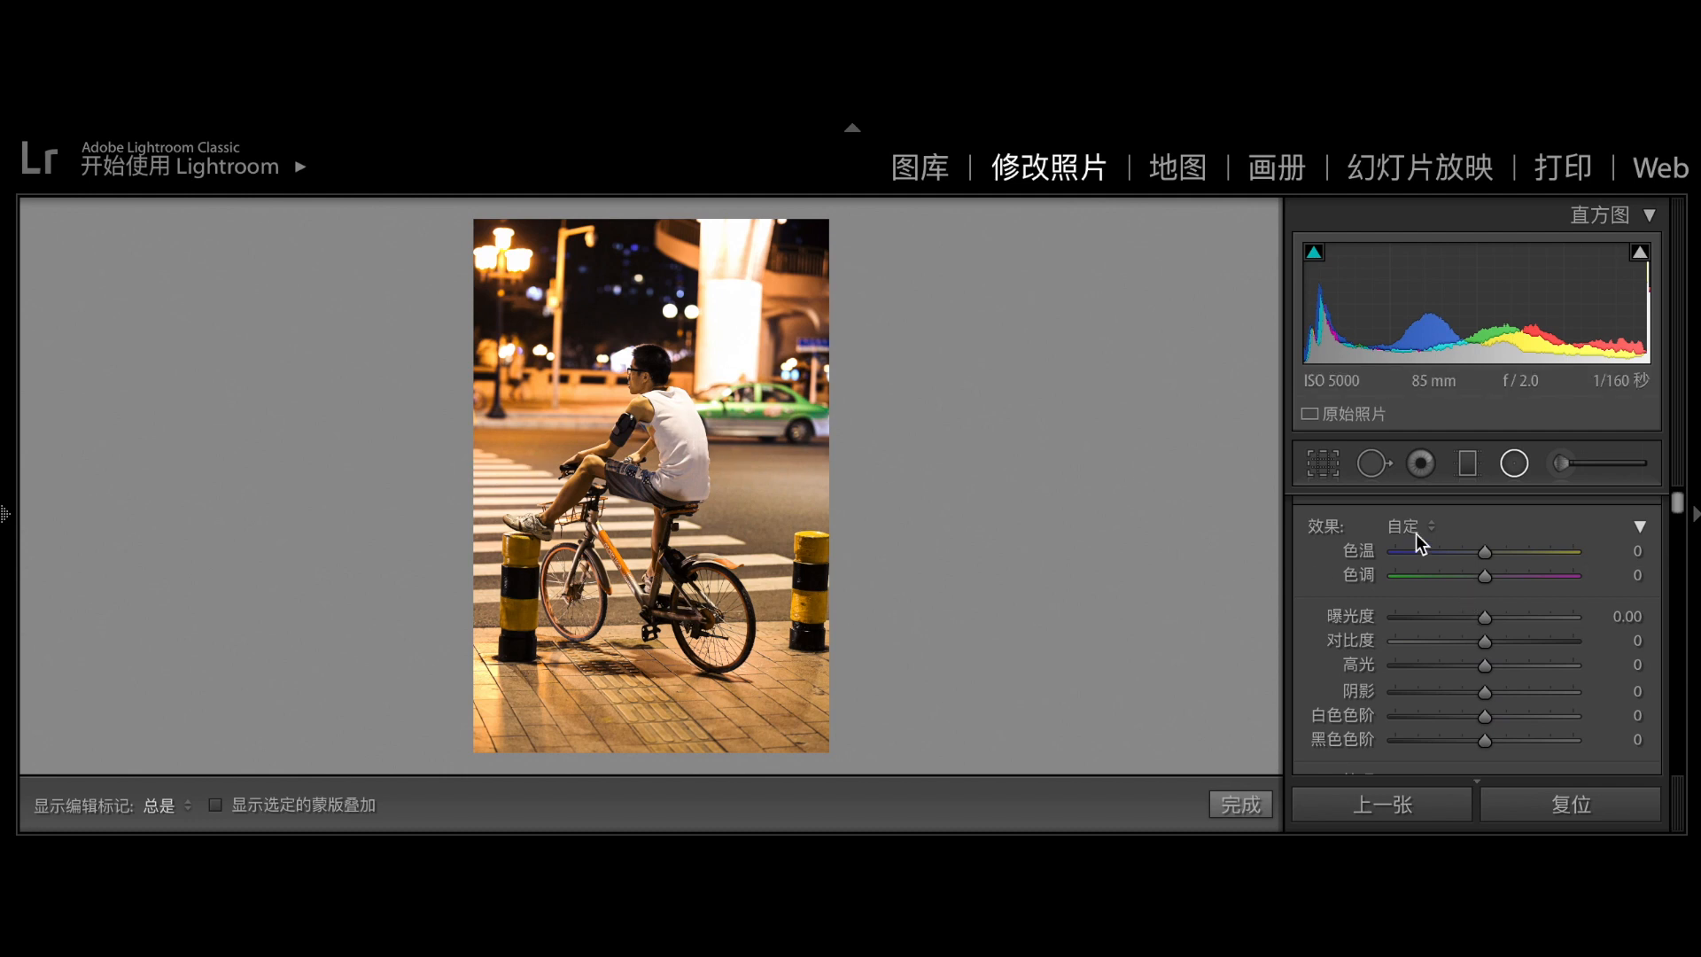
{"action": "left_click", "coordinate": [1512, 465]}
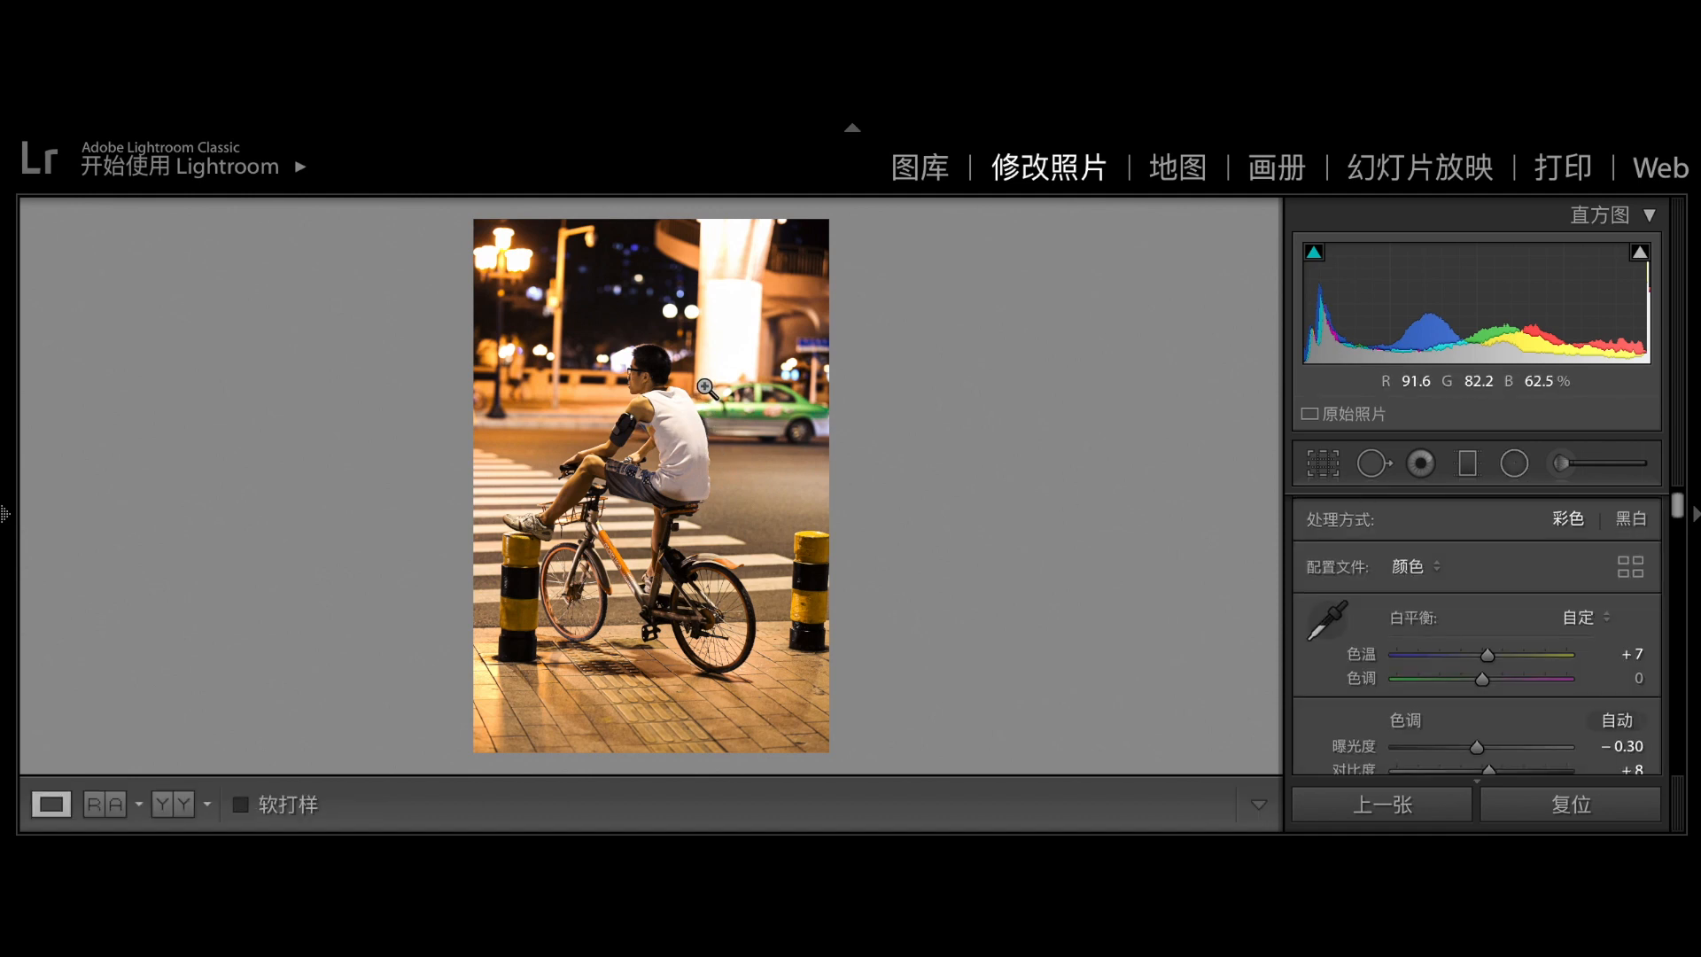
{"action": "left_click", "coordinate": [1513, 464]}
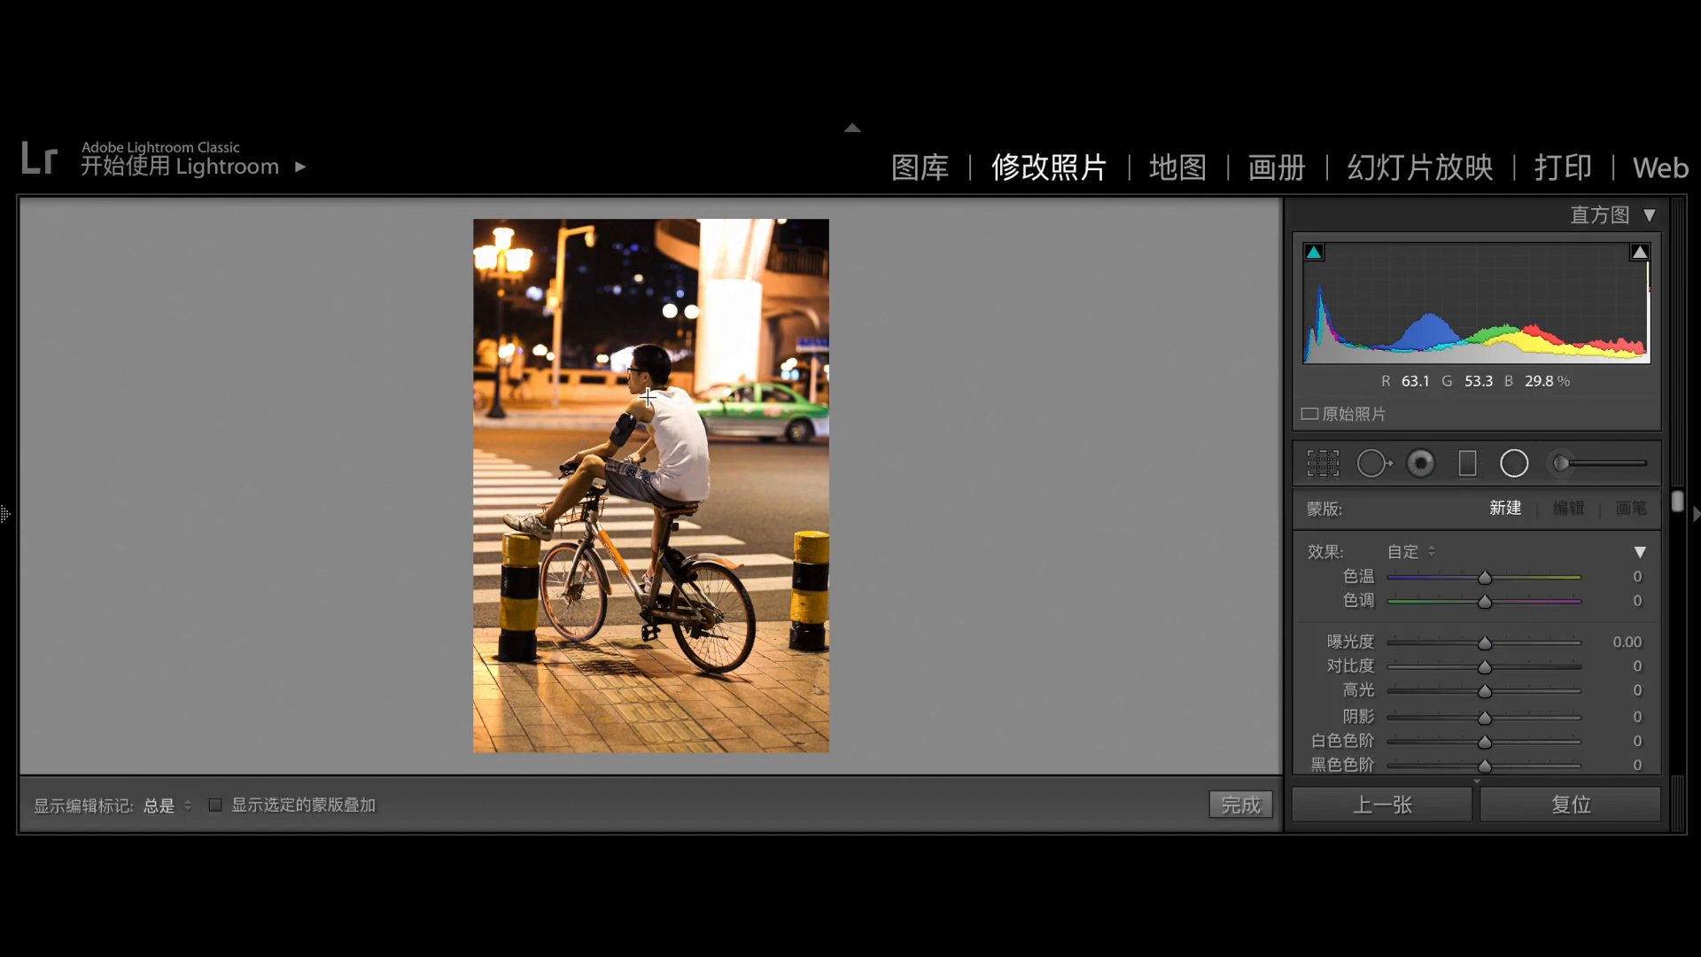
{"action": "left_click_drag", "start_coordinate": [662, 436], "coordinate": [594, 526]}
{"action": "left_click_drag", "start_coordinate": [699, 359], "coordinate": [635, 503]}
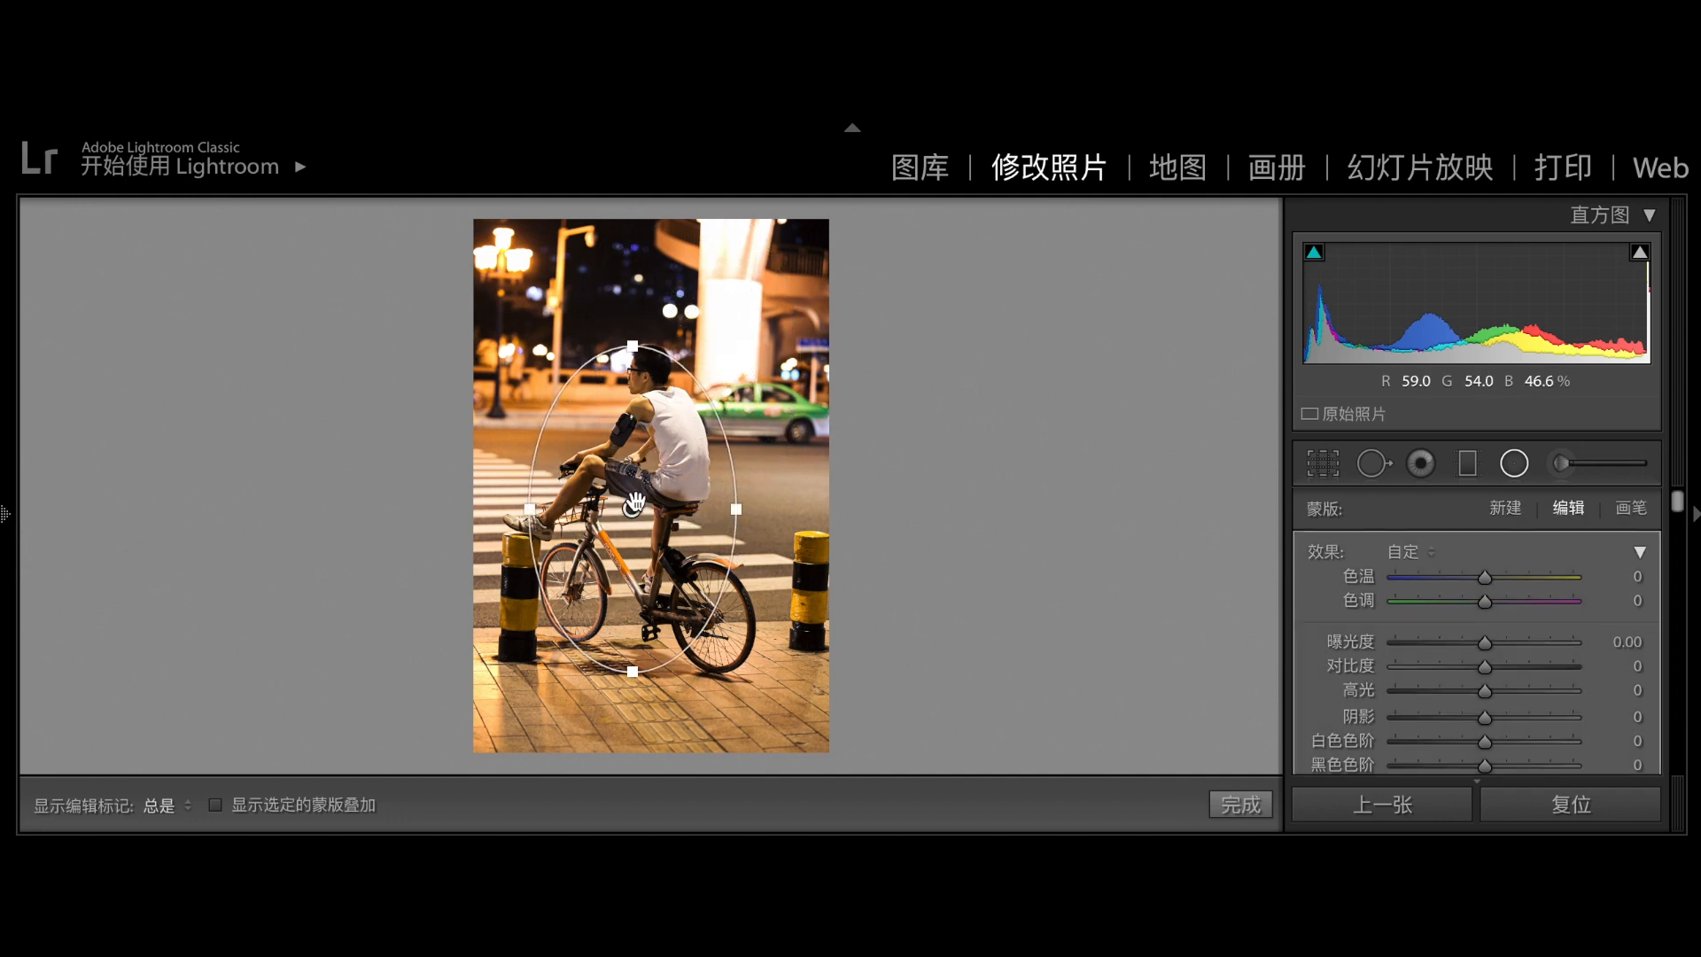
Set the cyclist's radial filter to temperature 8, exposure 0.30 and contrast -10.
{"action": "scroll", "coordinate": [1489, 583], "scroll_direction": "down", "scroll_amount": 2}
{"action": "scroll", "coordinate": [1490, 583], "scroll_direction": "down", "scroll_amount": 6}
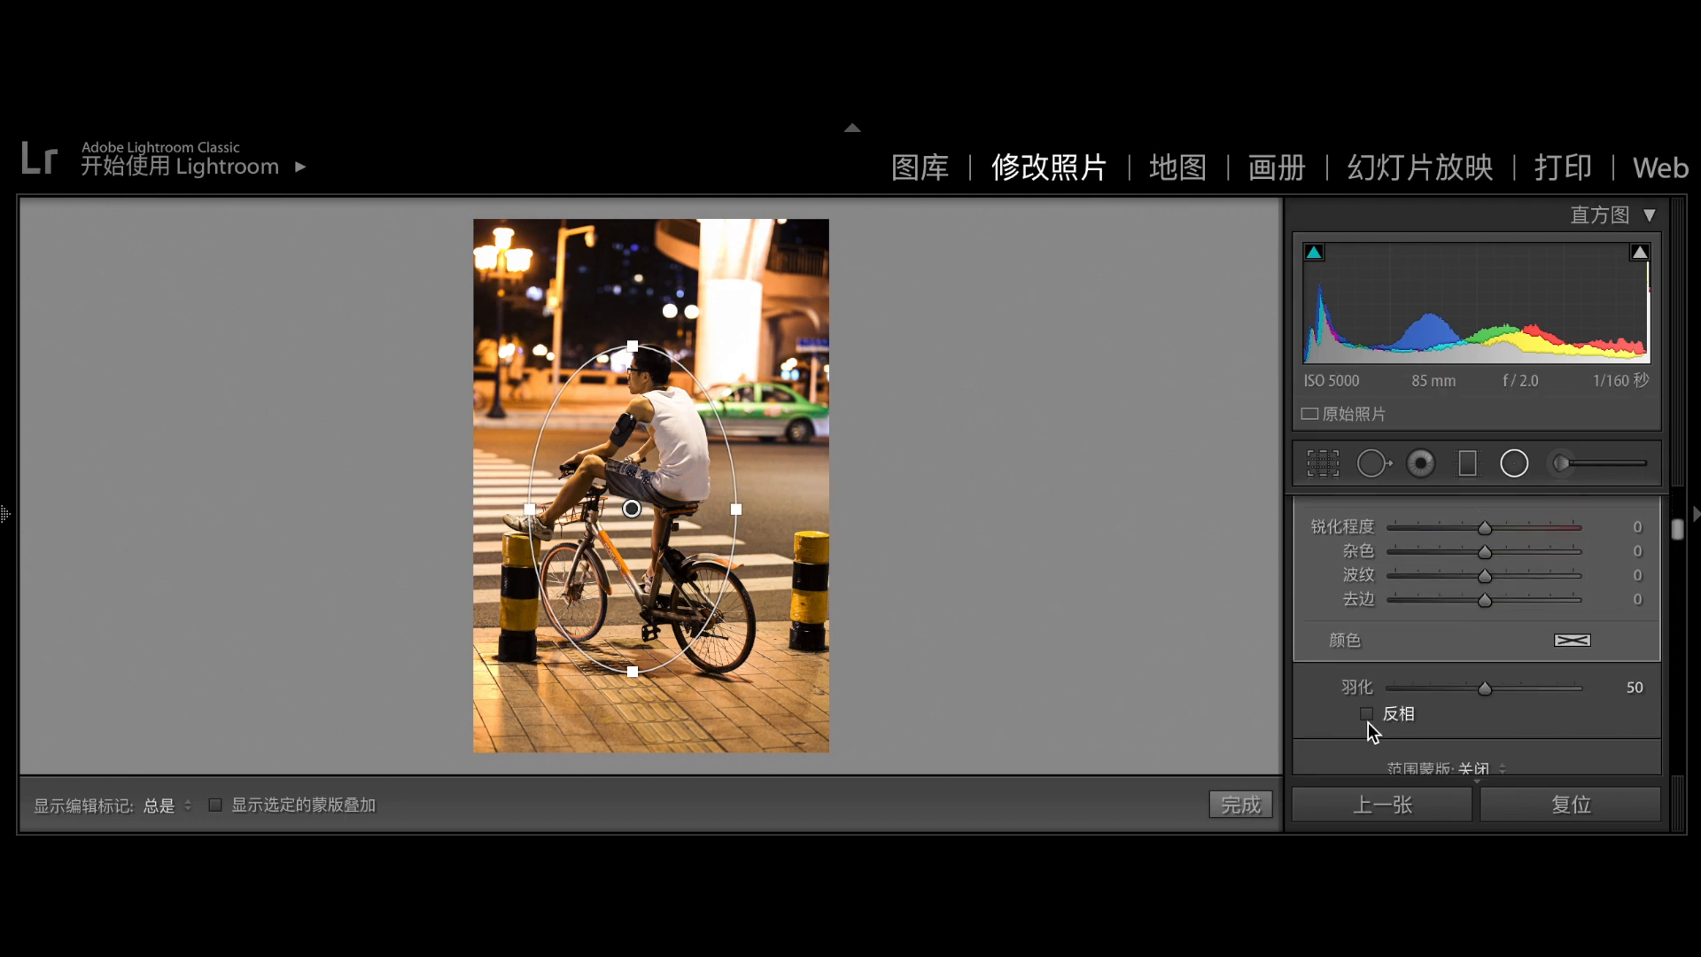
{"action": "scroll", "coordinate": [1365, 720], "scroll_direction": "up", "scroll_amount": 8}
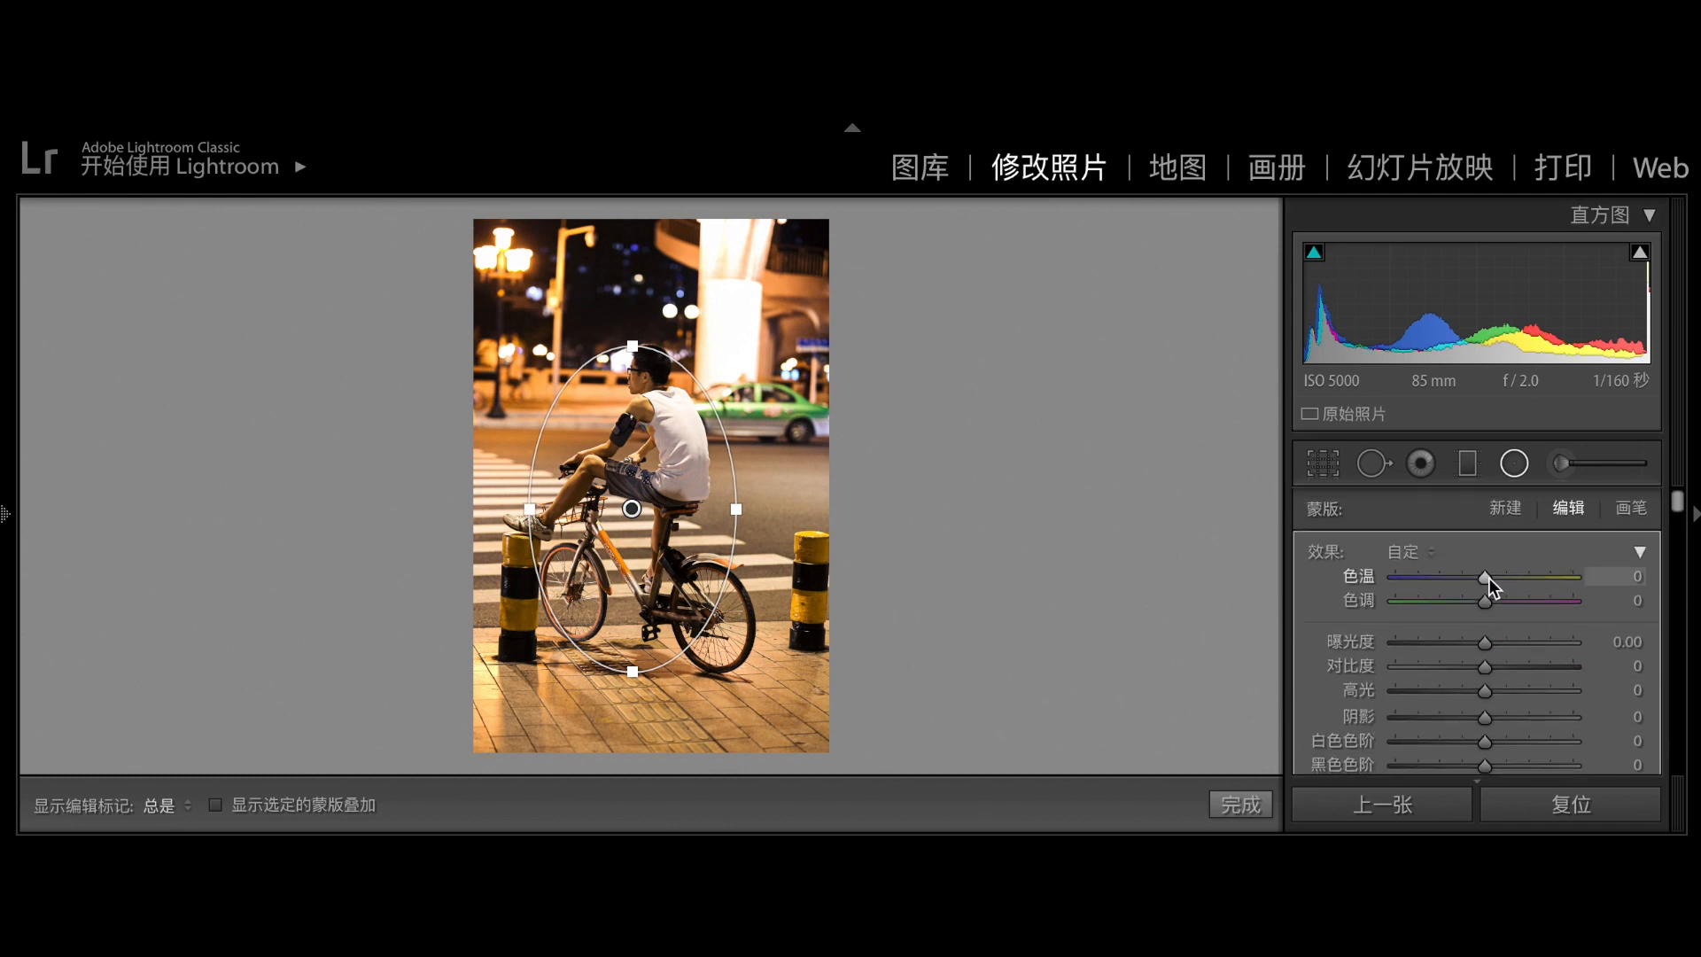
{"action": "left_click_drag", "start_coordinate": [1489, 578], "coordinate": [1495, 577]}
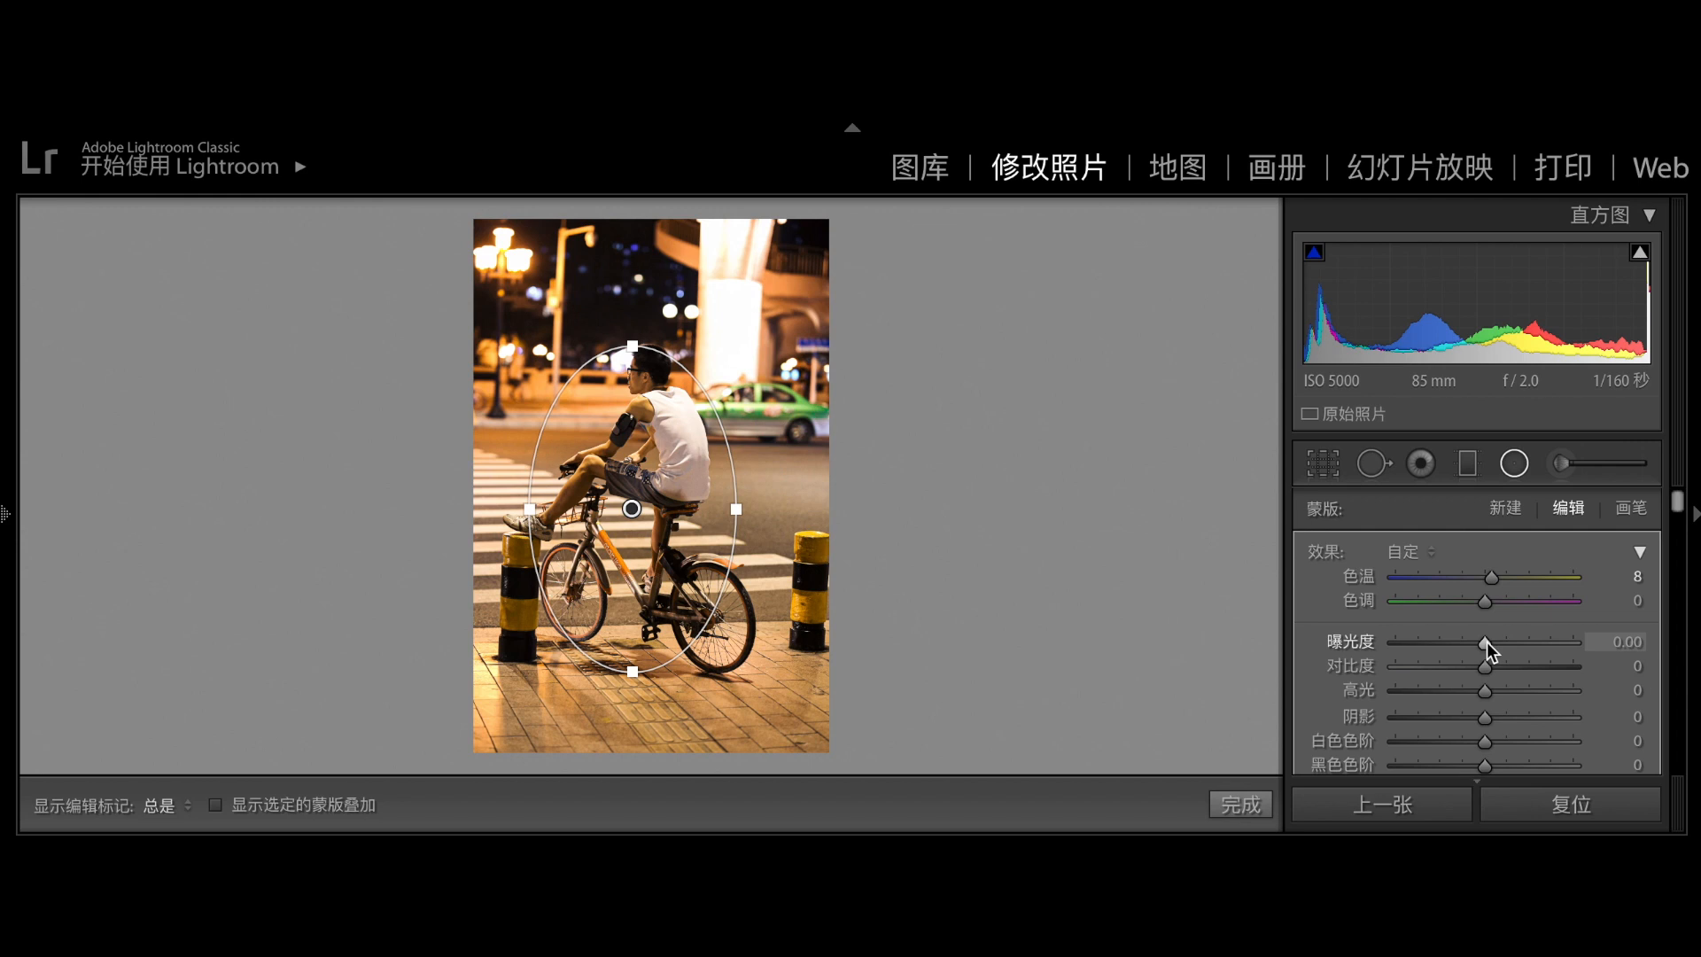
{"action": "left_click_drag", "start_coordinate": [1487, 642], "coordinate": [1492, 641]}
{"action": "left_click_drag", "start_coordinate": [1492, 642], "coordinate": [1478, 667]}
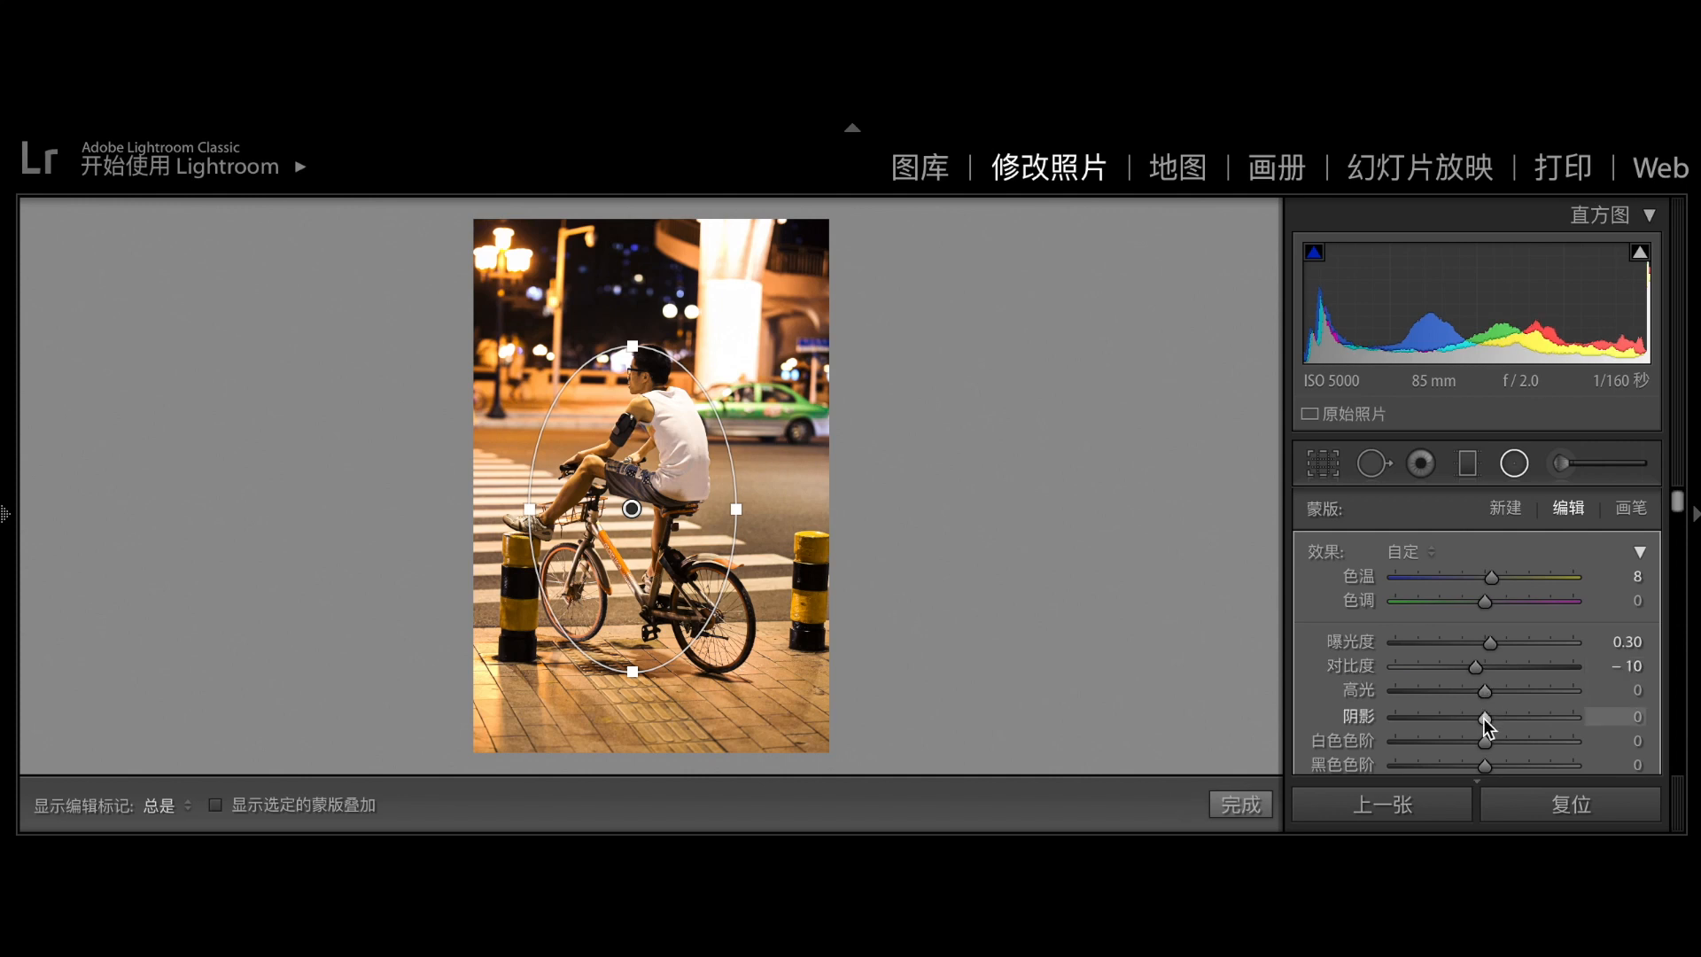
Set the cyclist's radial filter to shadows 9, whites -13 and blacks -13.
{"action": "left_click_drag", "start_coordinate": [1486, 721], "coordinate": [1492, 721]}
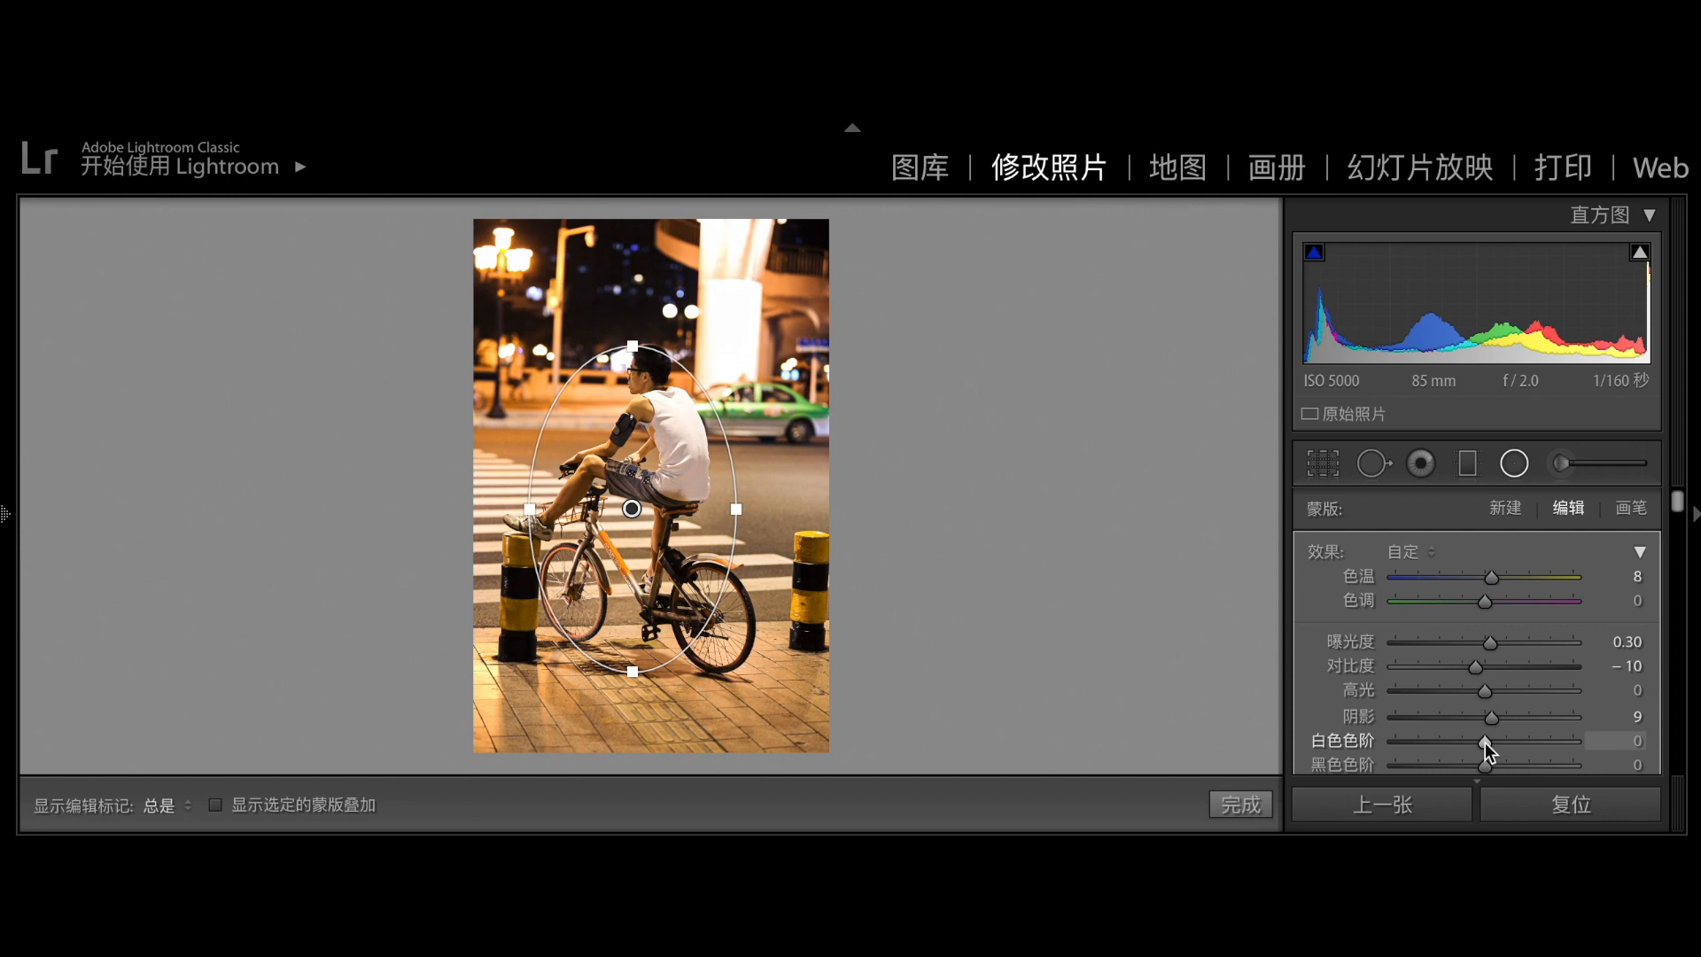
{"action": "left_click_drag", "start_coordinate": [1485, 742], "coordinate": [1474, 739]}
{"action": "scroll", "coordinate": [1507, 732], "scroll_direction": "down", "scroll_amount": 2}
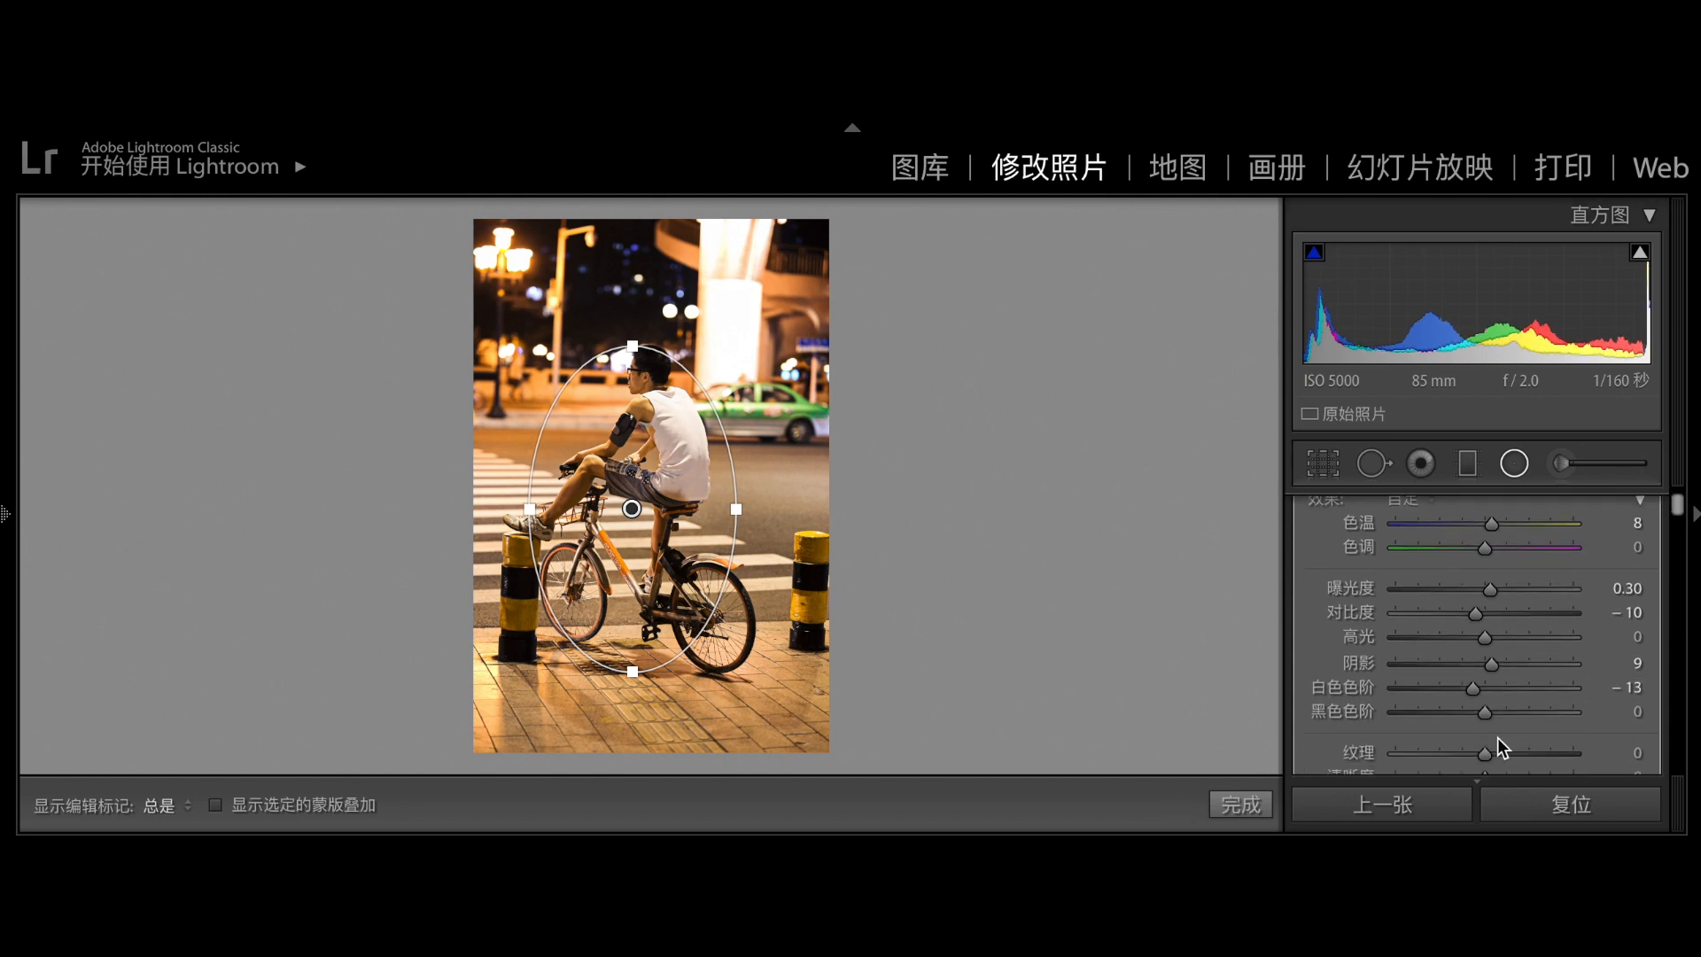
{"action": "left_click_drag", "start_coordinate": [1486, 711], "coordinate": [1476, 711]}
{"action": "scroll", "coordinate": [1476, 711], "scroll_direction": "down", "scroll_amount": 5}
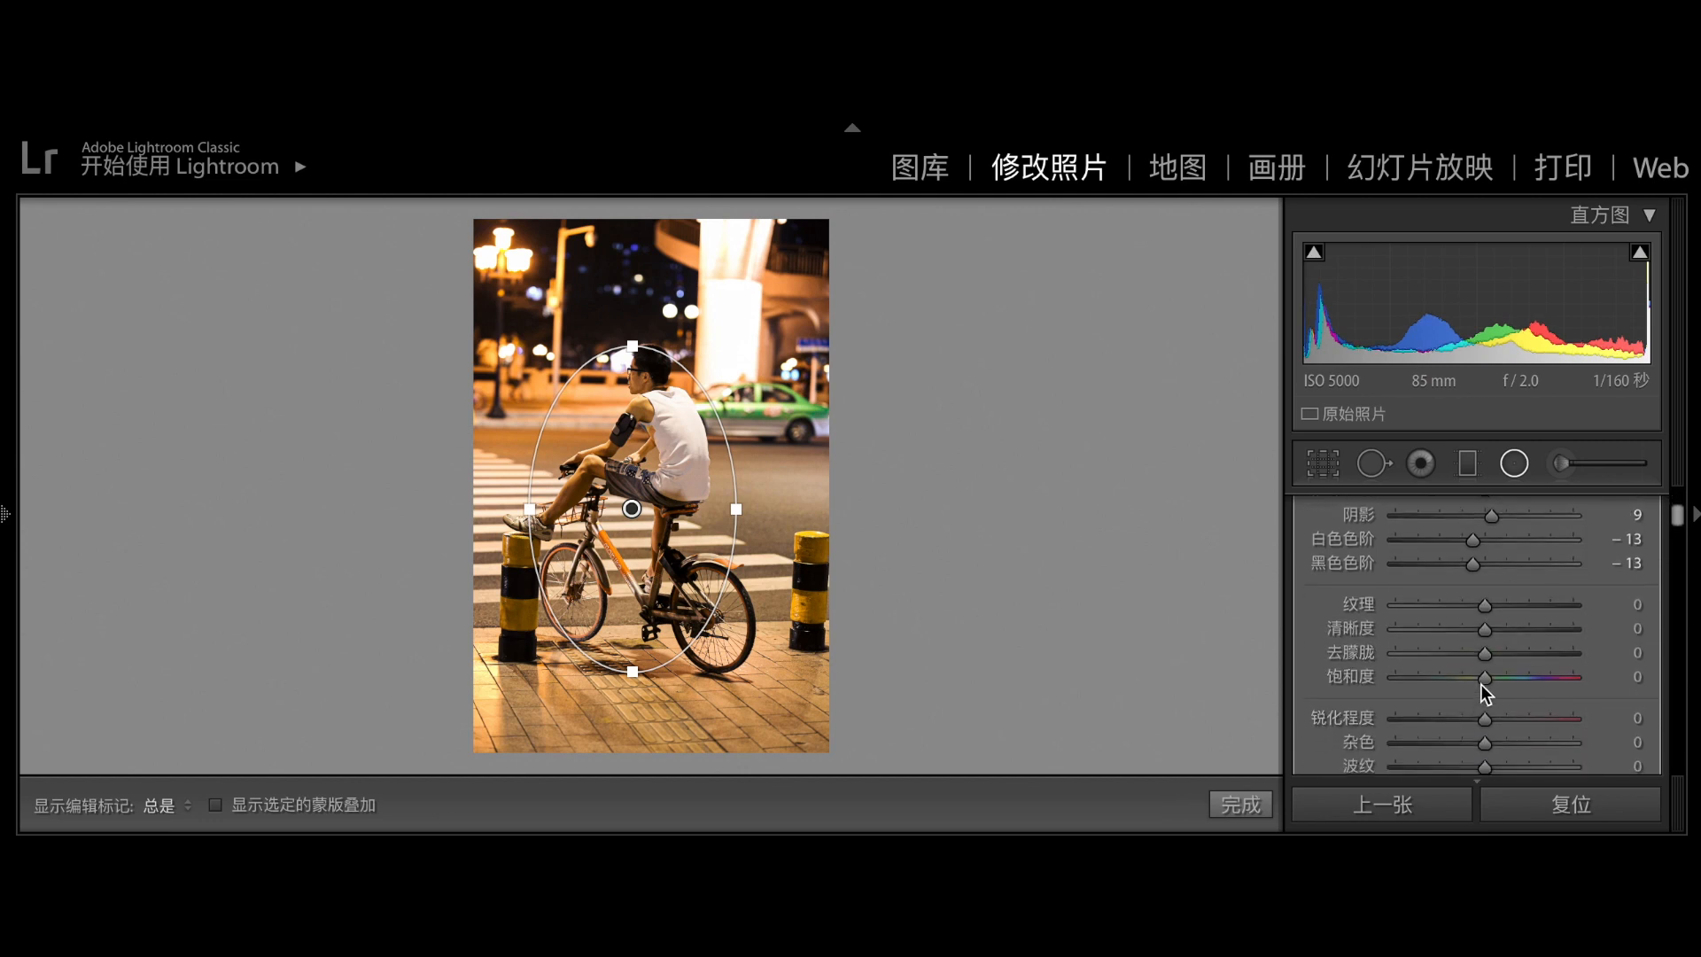
Set the cyclist filter's saturation to 7, finish editing it, and show the photo before and after side by side.
{"action": "left_click_drag", "start_coordinate": [1484, 678], "coordinate": [1489, 679]}
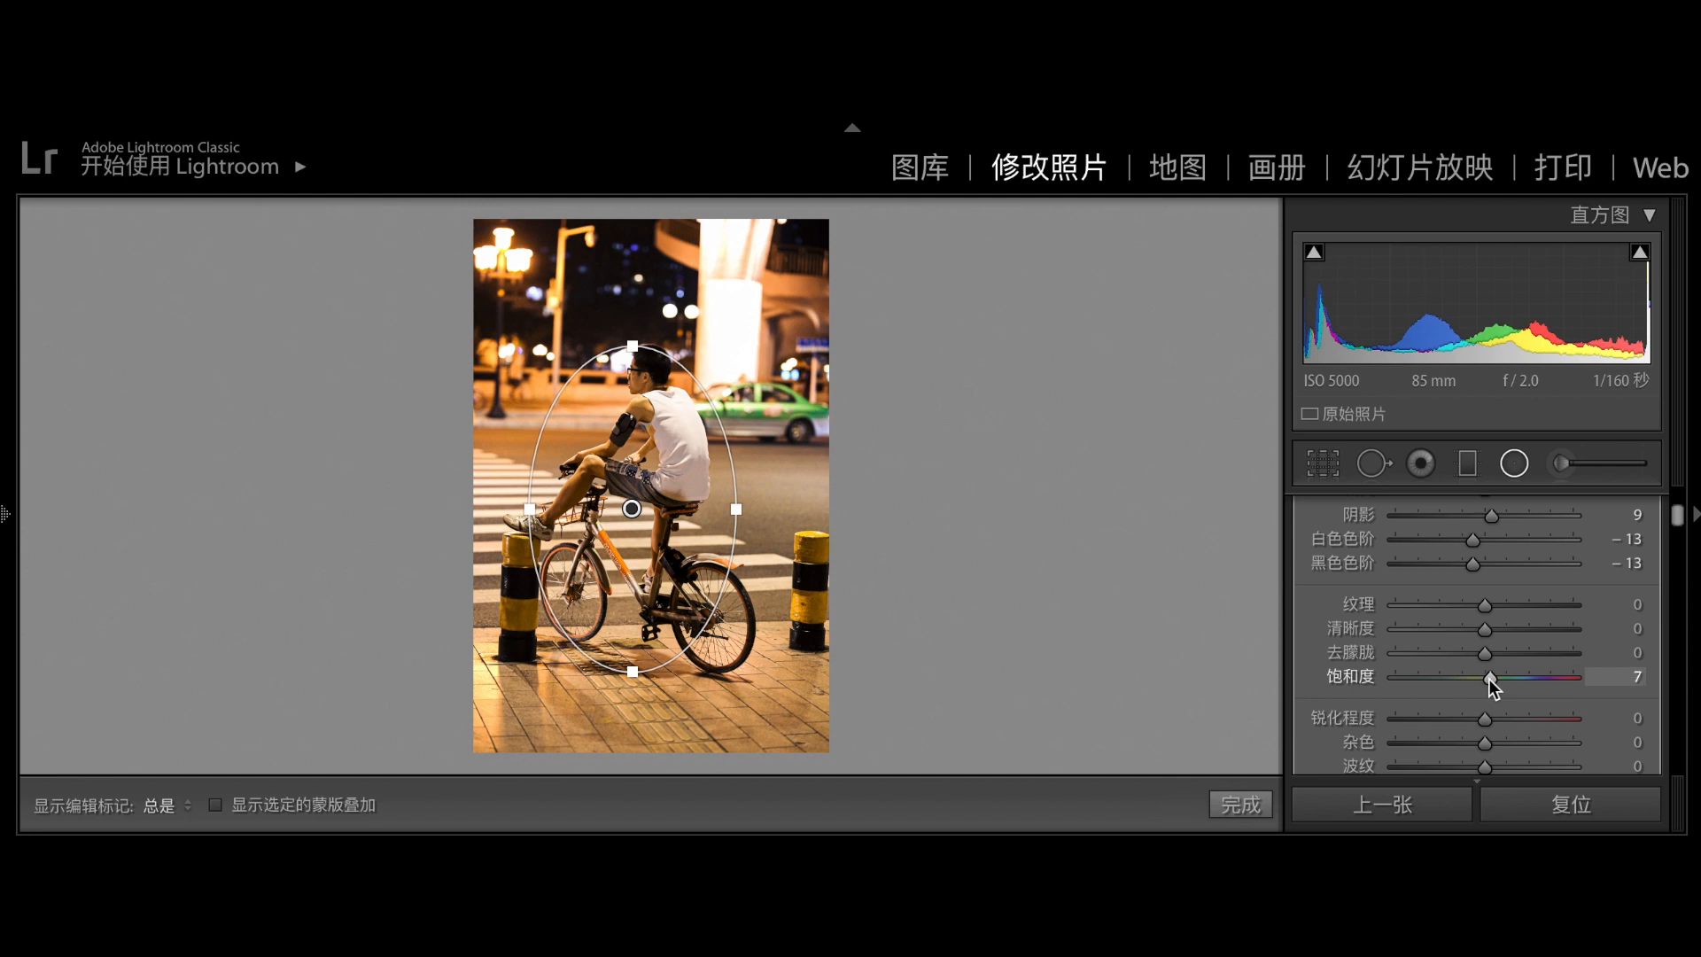
{"action": "scroll", "coordinate": [1458, 698], "scroll_direction": "down", "scroll_amount": 3}
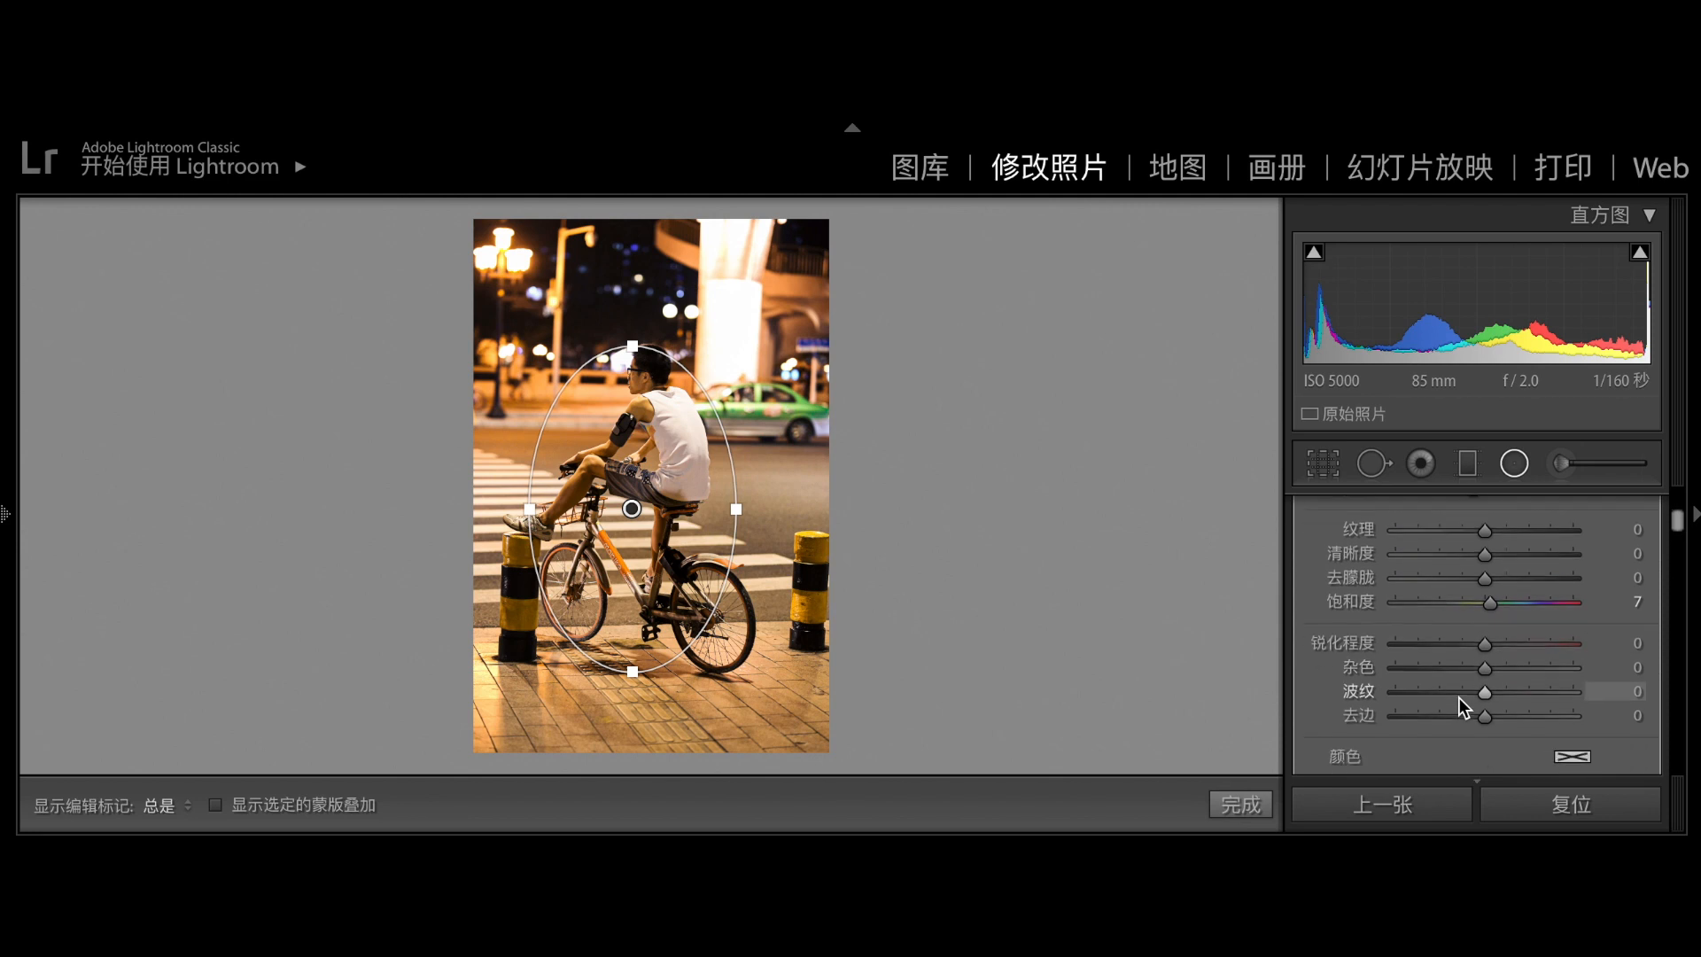
{"action": "scroll", "coordinate": [1458, 698], "scroll_direction": "down", "scroll_amount": 1}
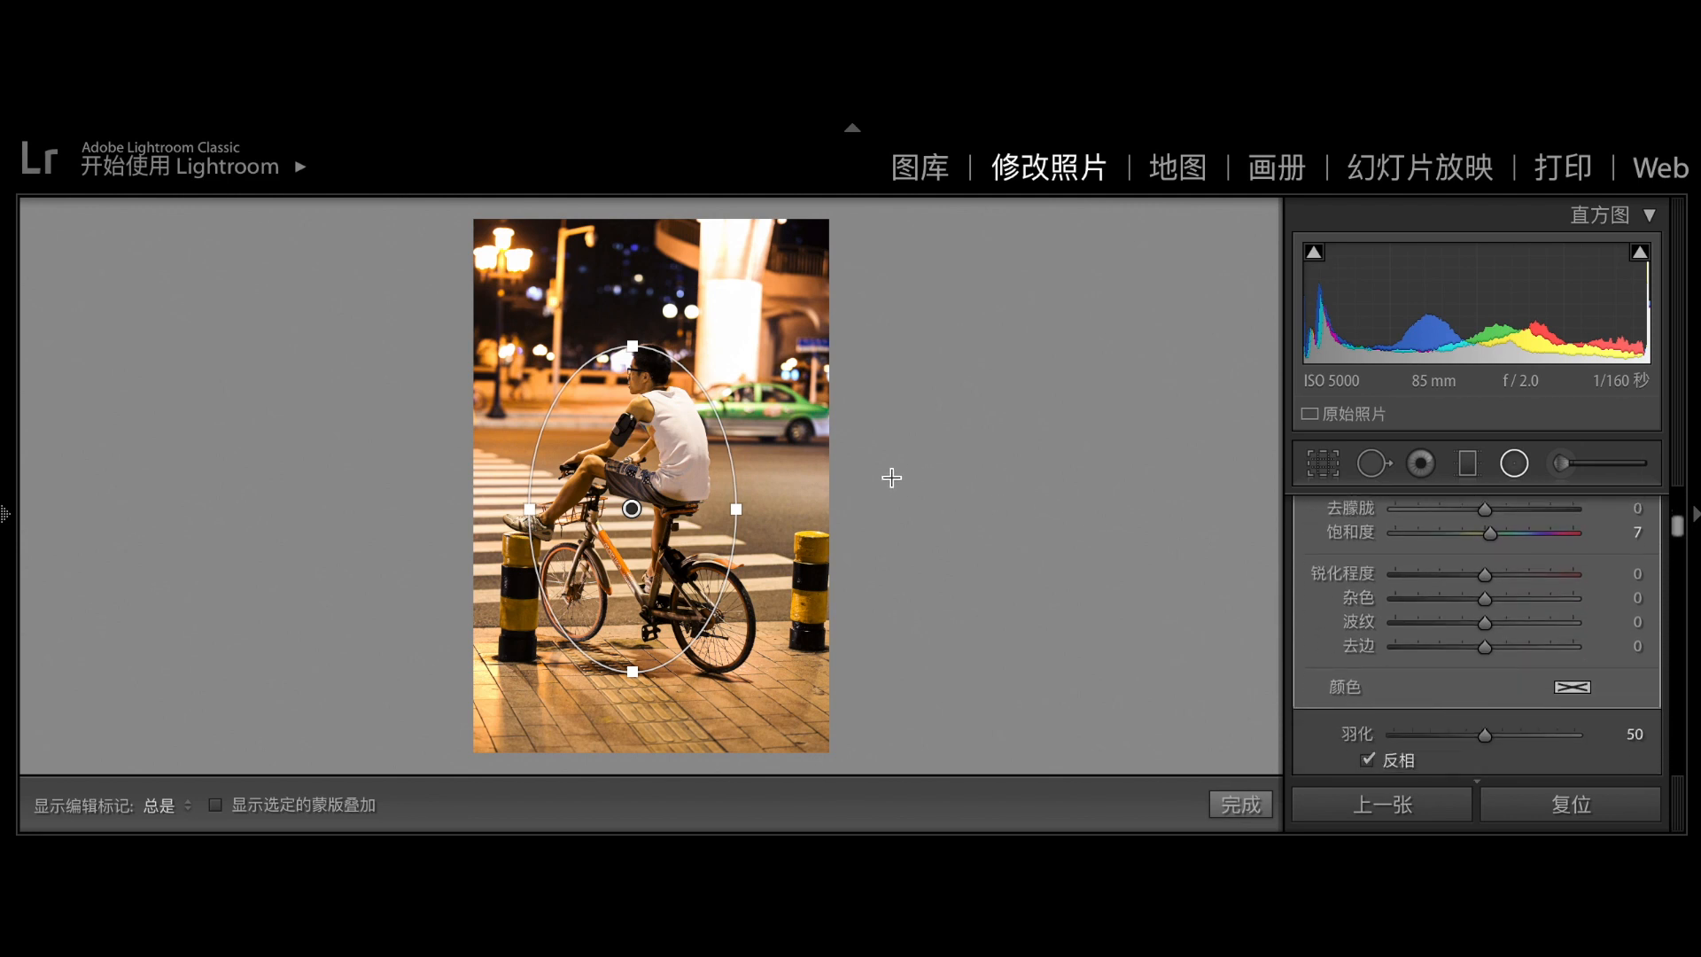
{"action": "left_click", "coordinate": [1514, 464]}
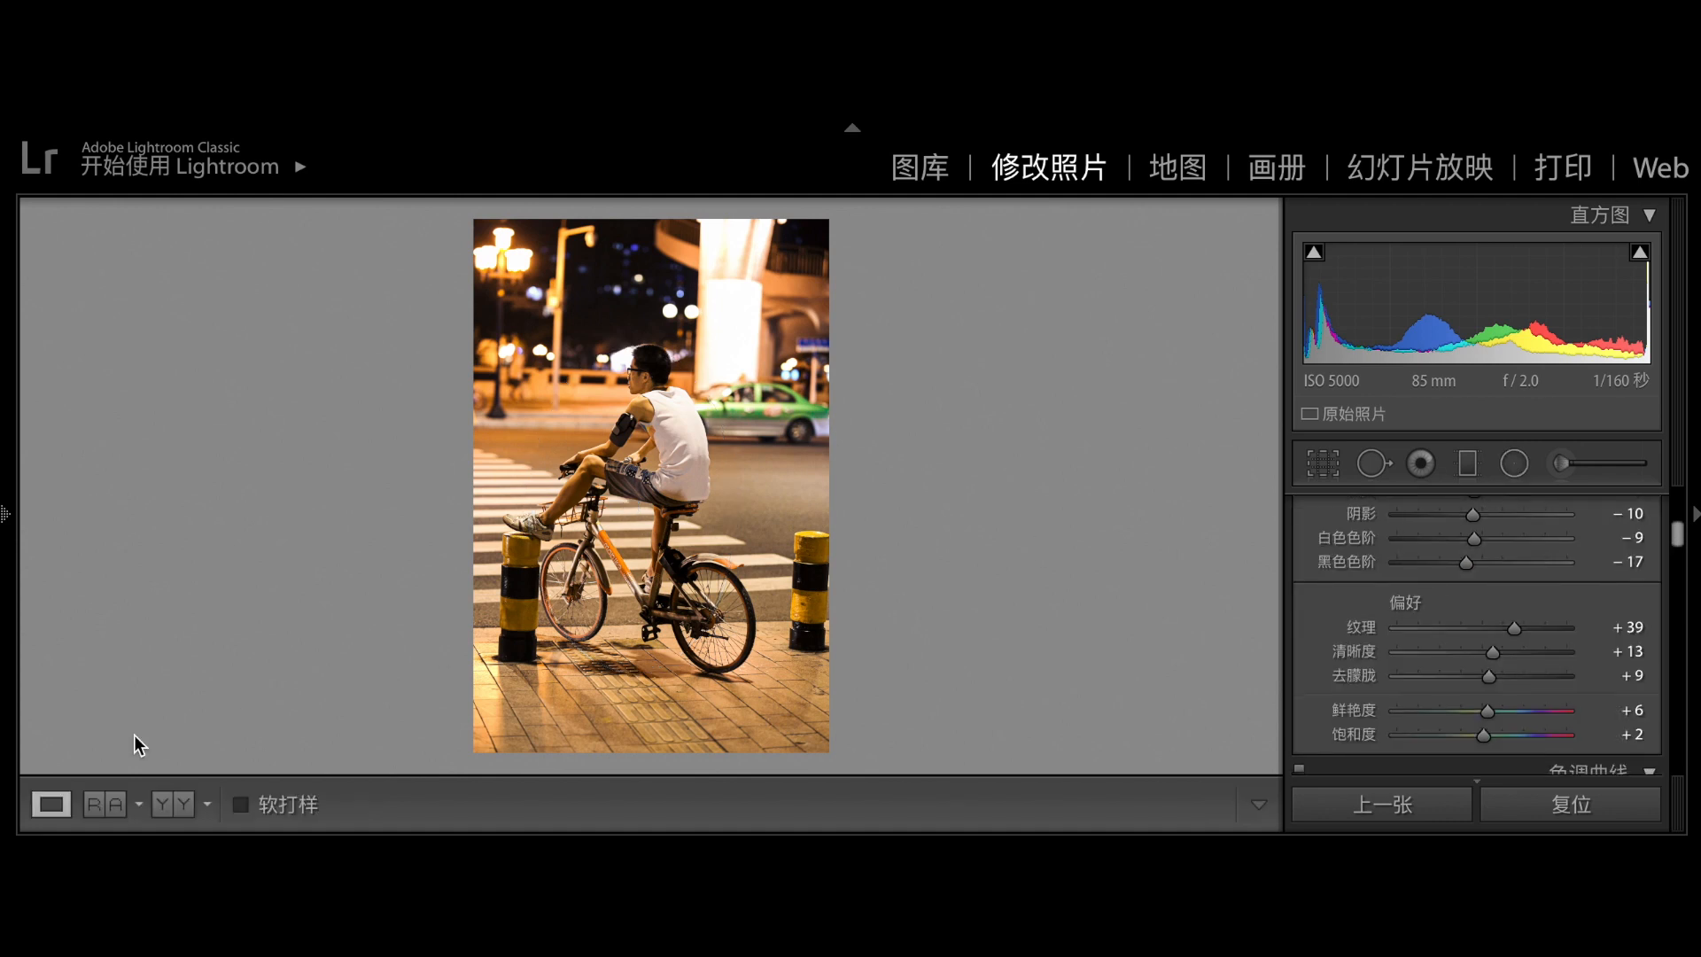
{"action": "left_click", "coordinate": [178, 803]}
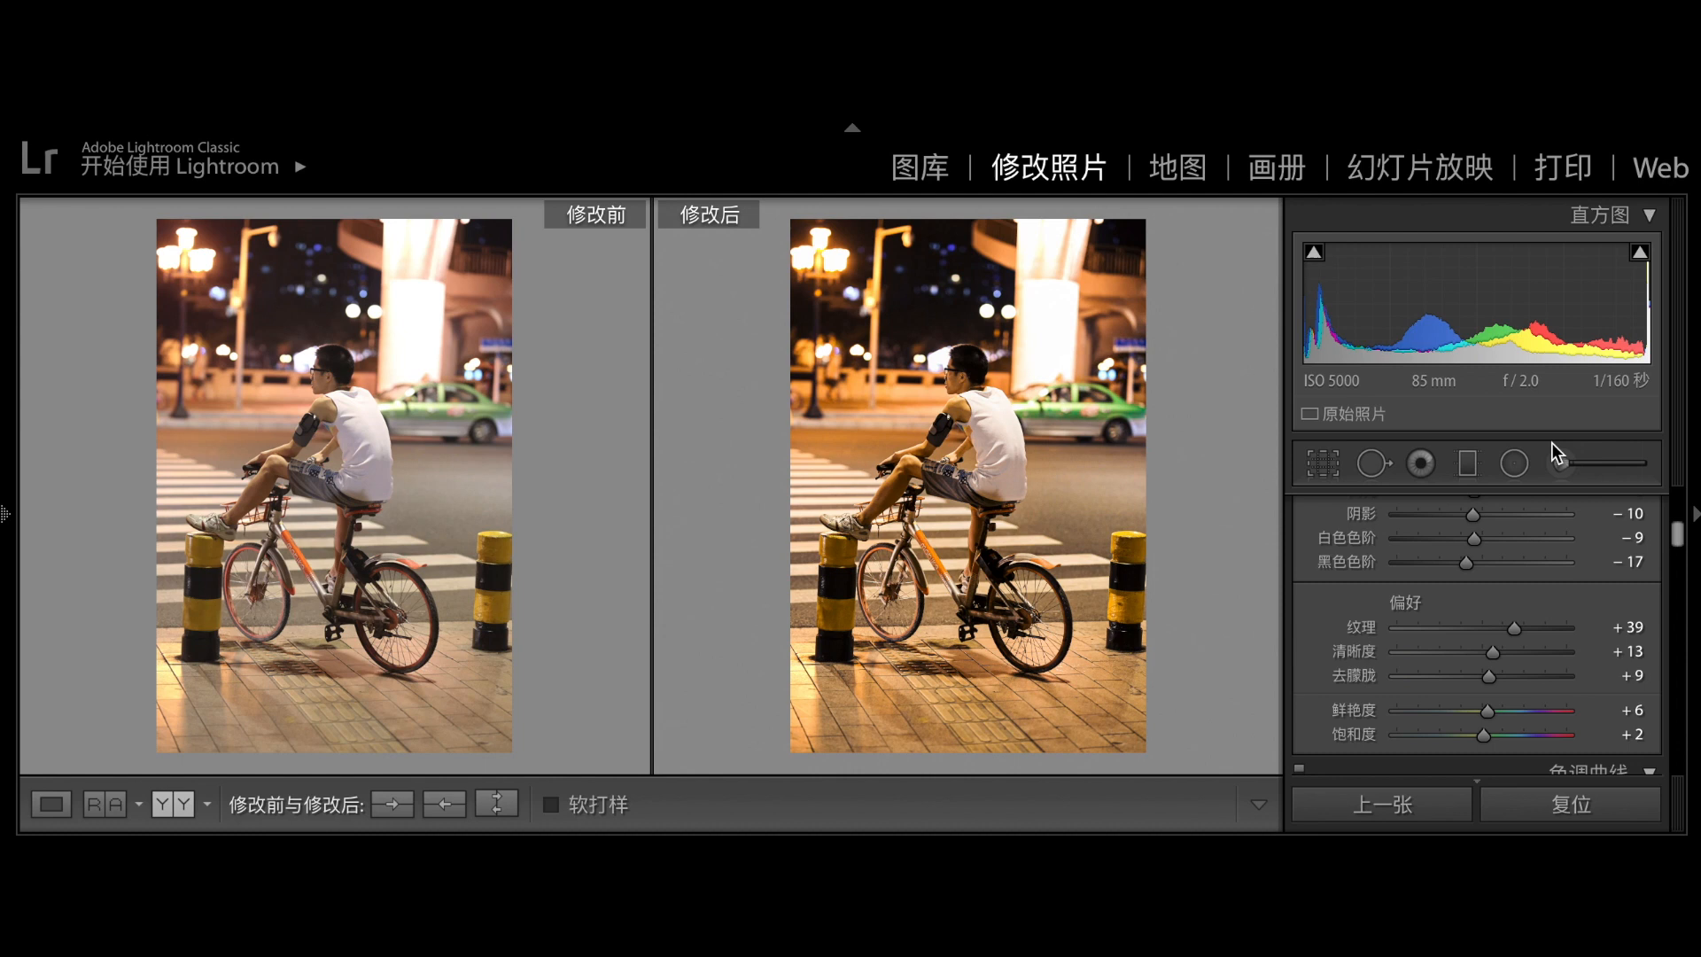
Draw a narrow, tall oval radial filter over the yellow-and-black bollard under the cyclist's foot.
{"action": "left_click", "coordinate": [1514, 463]}
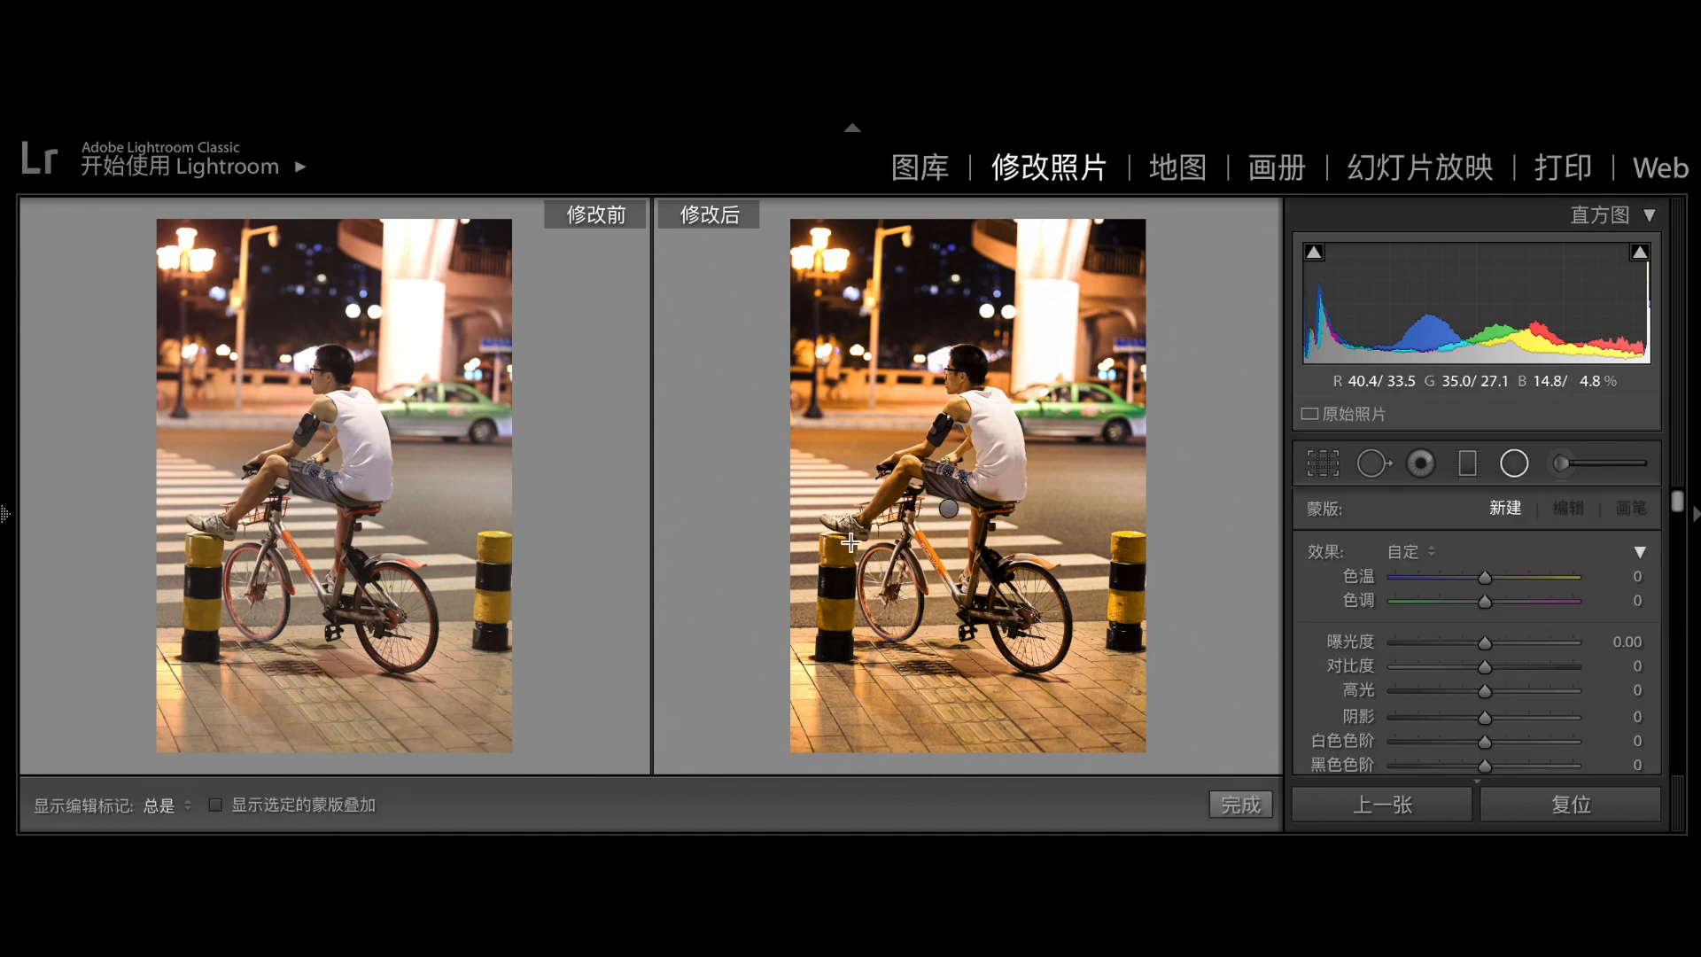
{"action": "left_click_drag", "start_coordinate": [852, 545], "coordinate": [821, 639]}
{"action": "left_click_drag", "start_coordinate": [846, 574], "coordinate": [839, 597]}
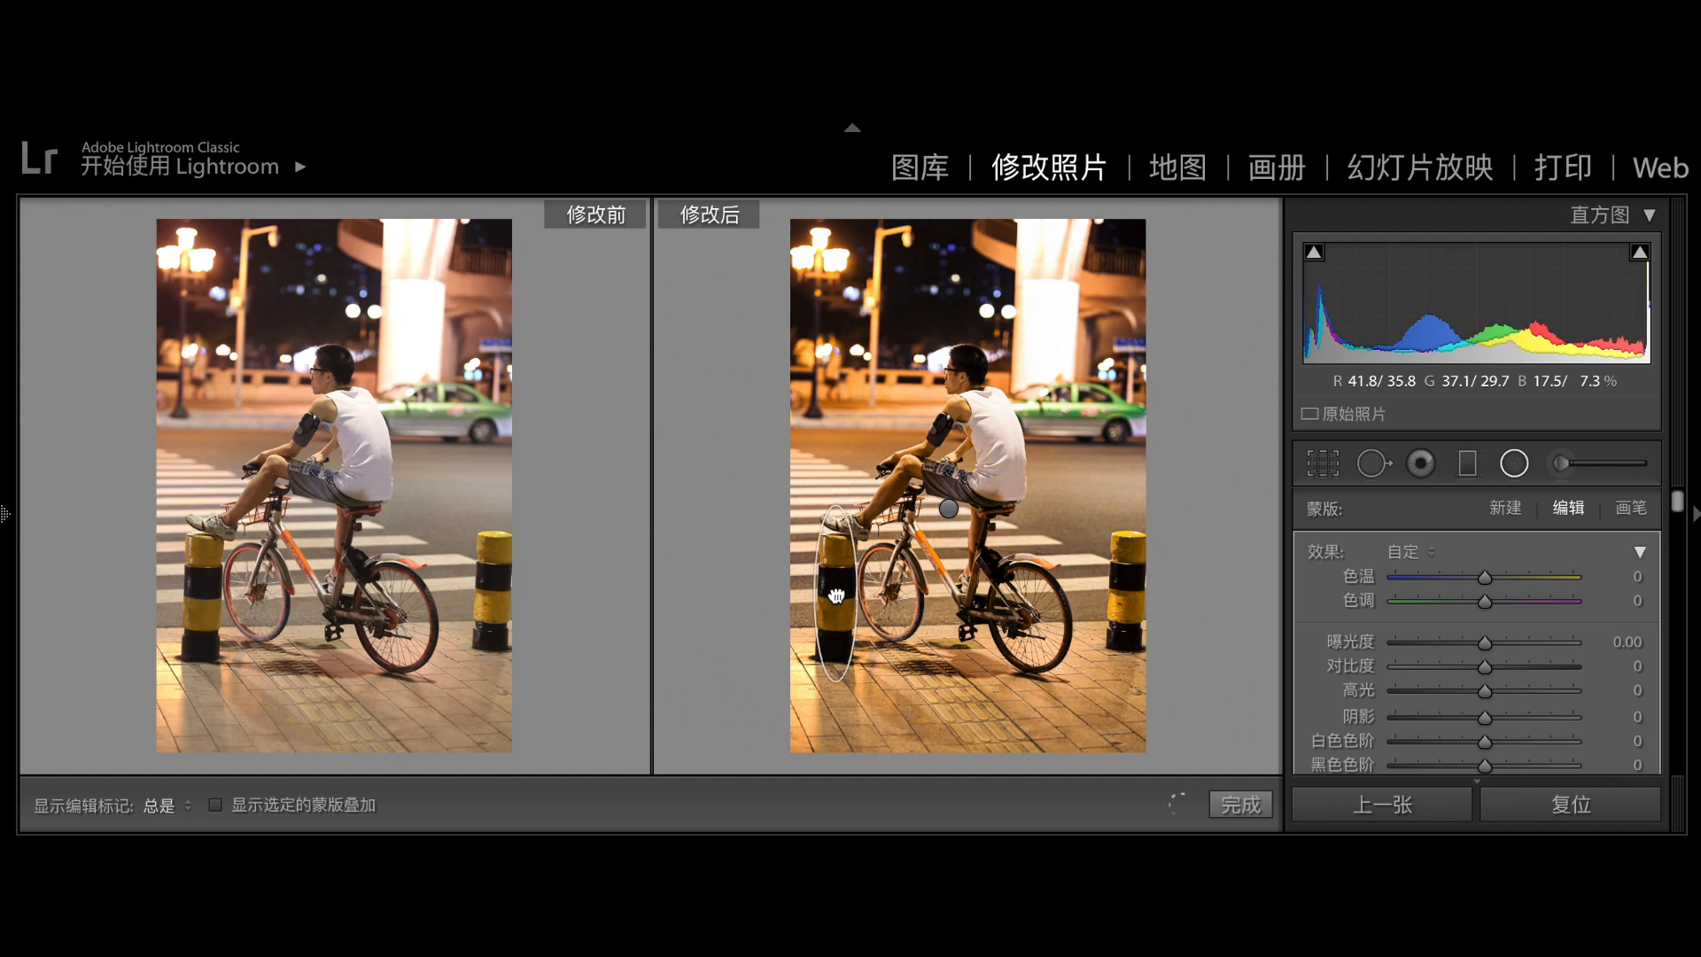
{"action": "scroll", "coordinate": [1459, 689], "scroll_direction": "down", "scroll_amount": 10}
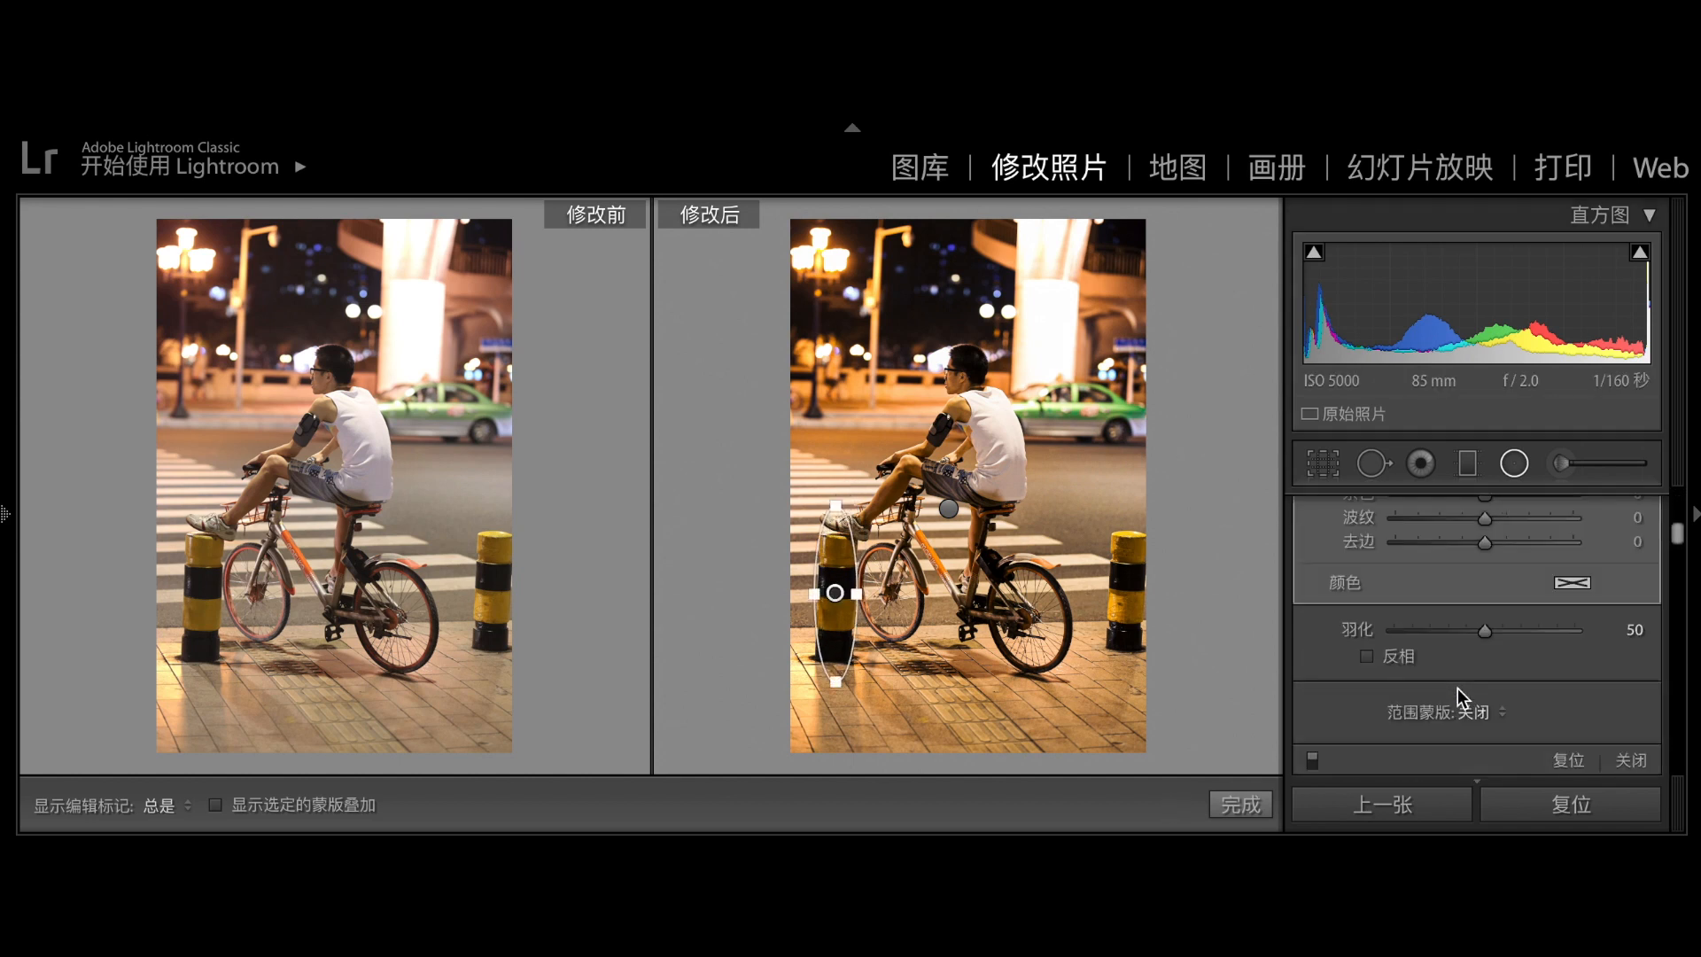
{"action": "scroll", "coordinate": [1368, 654], "scroll_direction": "up", "scroll_amount": 10}
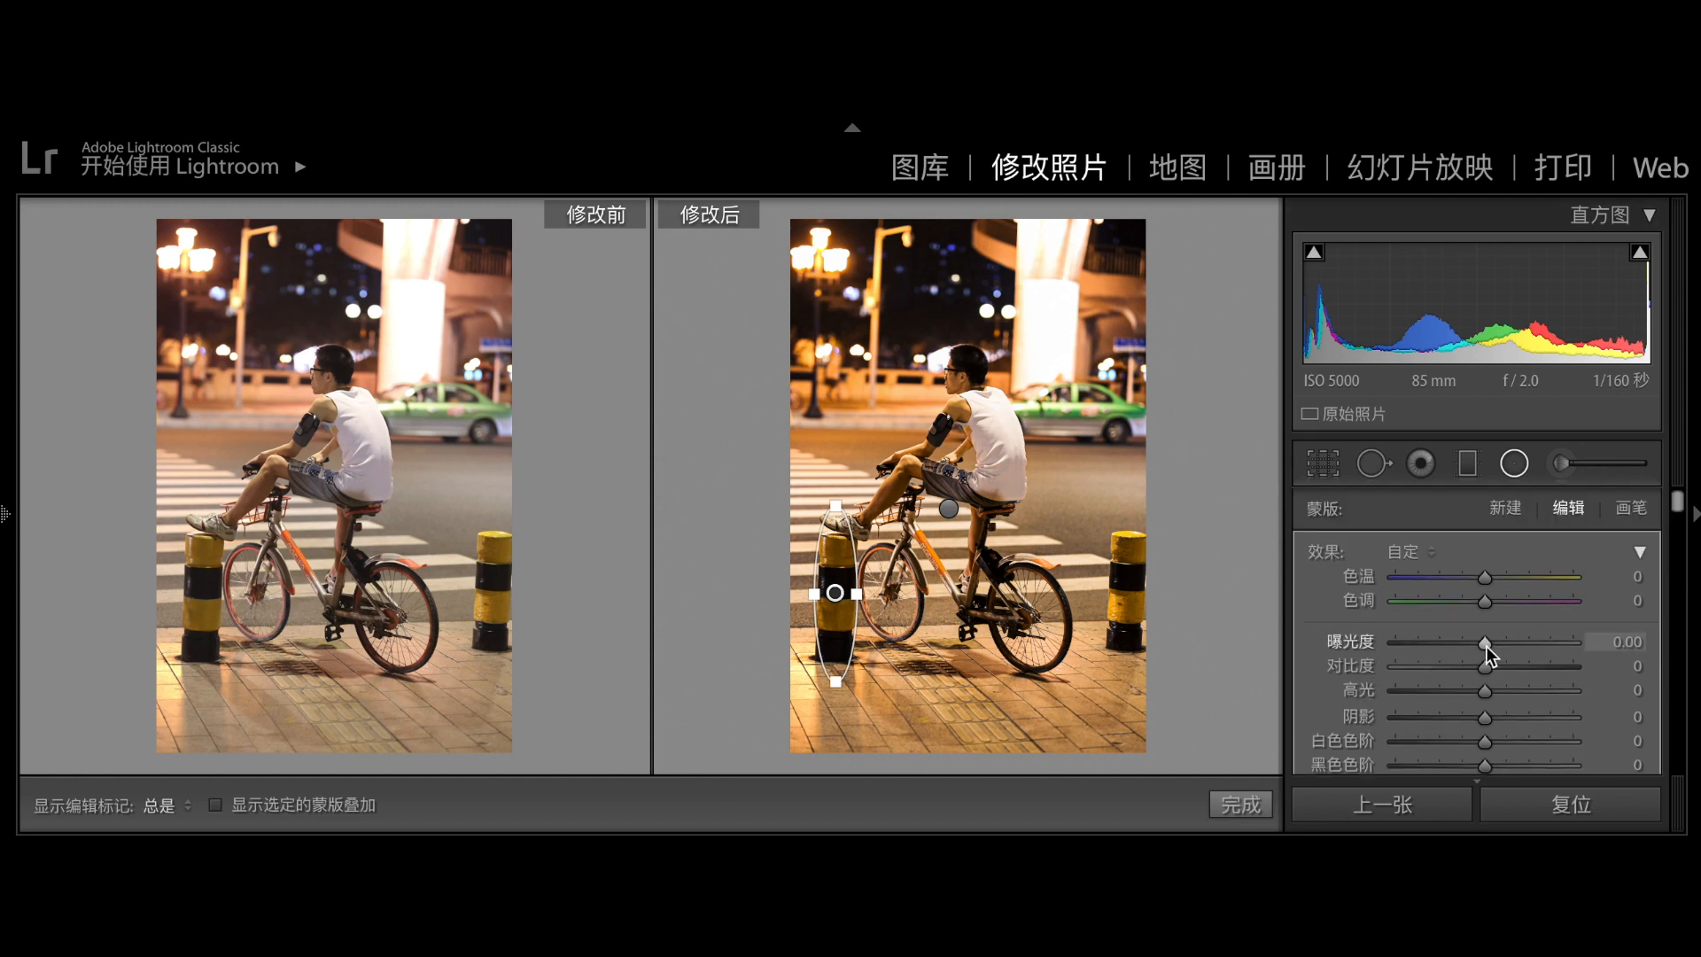
Set the bollard filter's exposure to 0.47, raise its shadows slightly, and finish editing the filter.
{"action": "left_click_drag", "start_coordinate": [1486, 645], "coordinate": [1496, 647]}
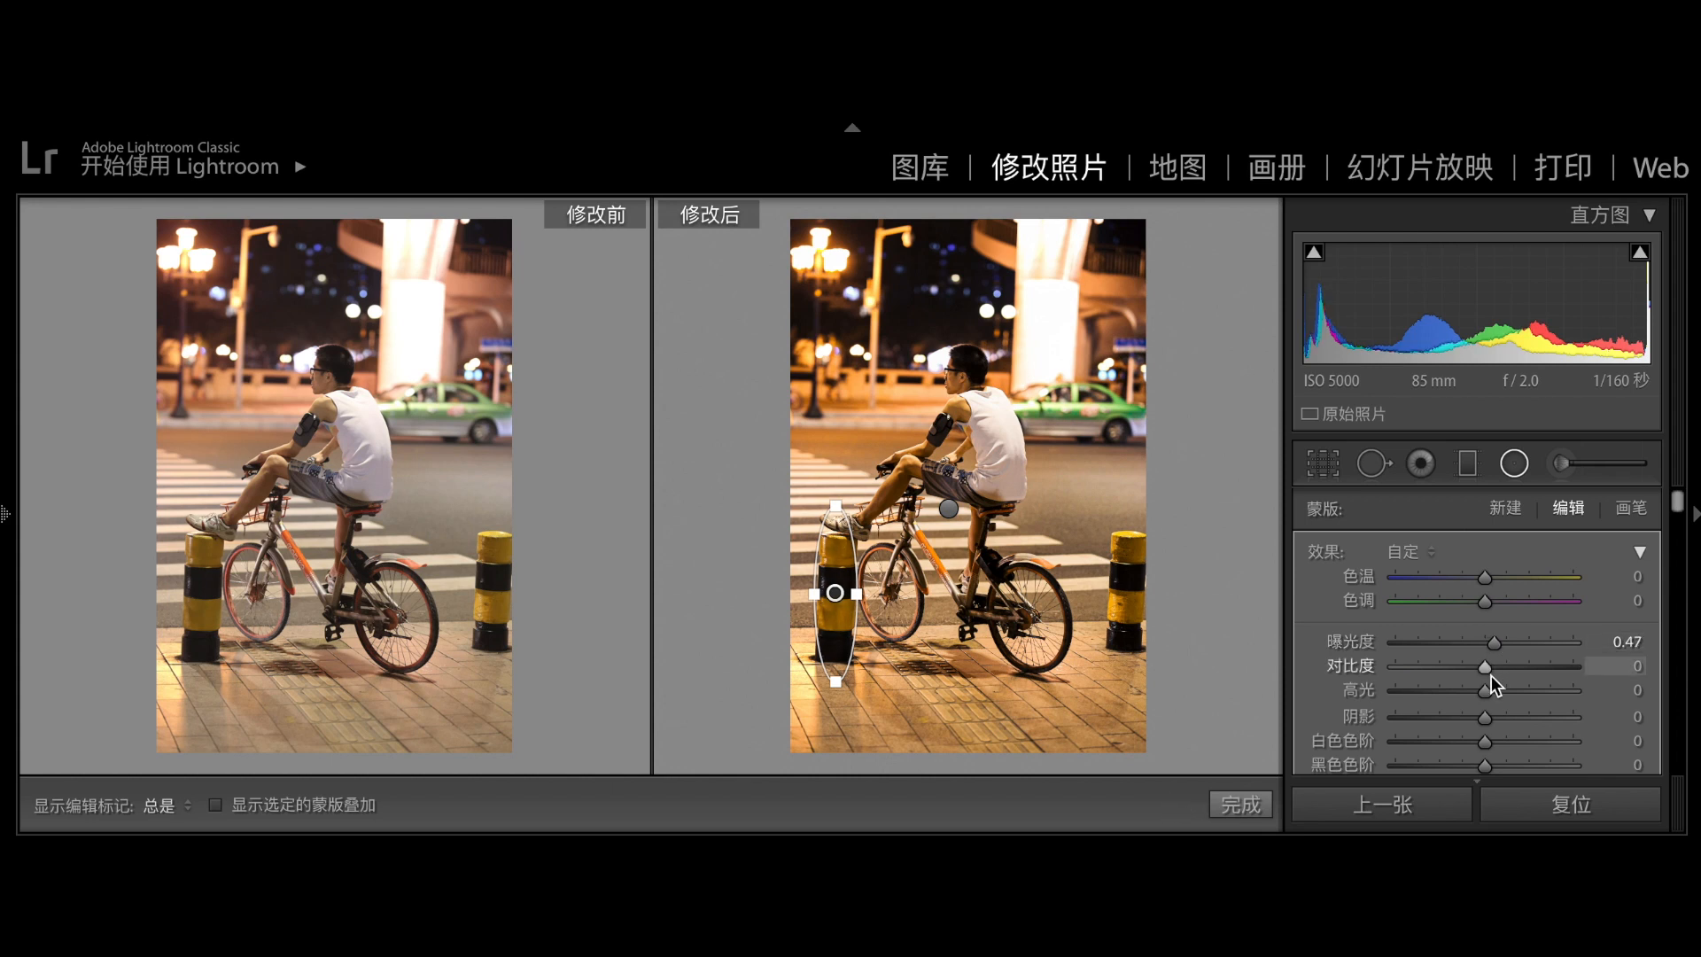
{"action": "scroll", "coordinate": [1483, 689], "scroll_direction": "down", "scroll_amount": 1}
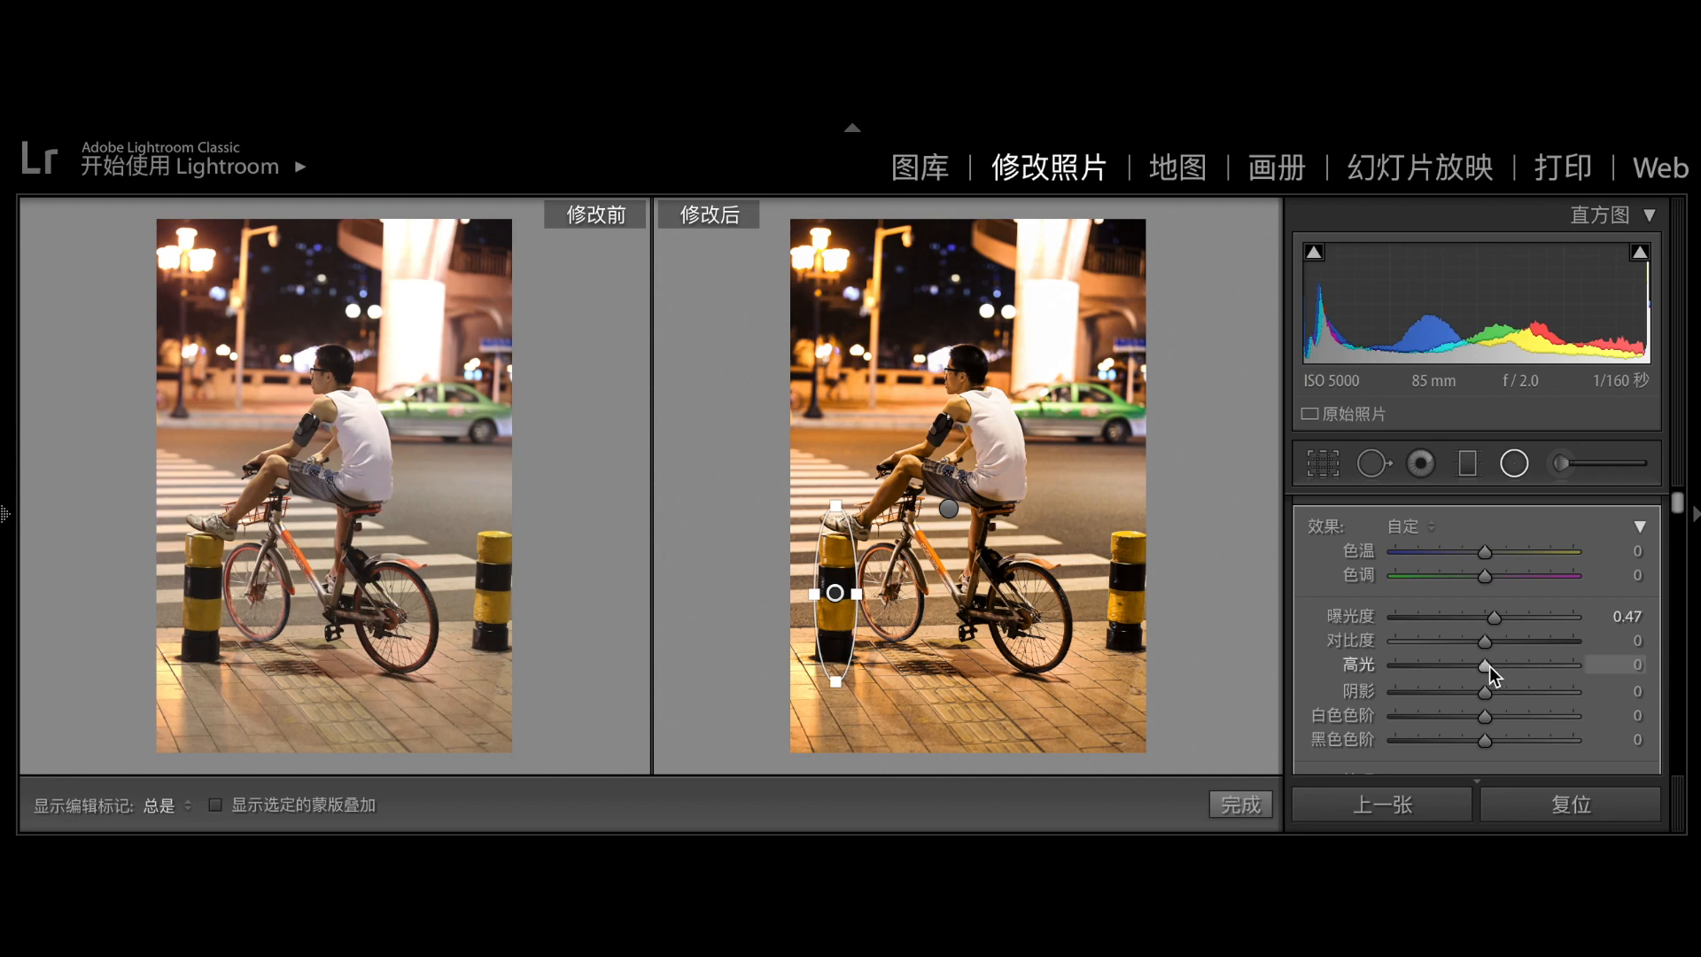
{"action": "left_click_drag", "start_coordinate": [1489, 693], "coordinate": [1499, 694]}
{"action": "left_click", "coordinate": [1522, 459]}
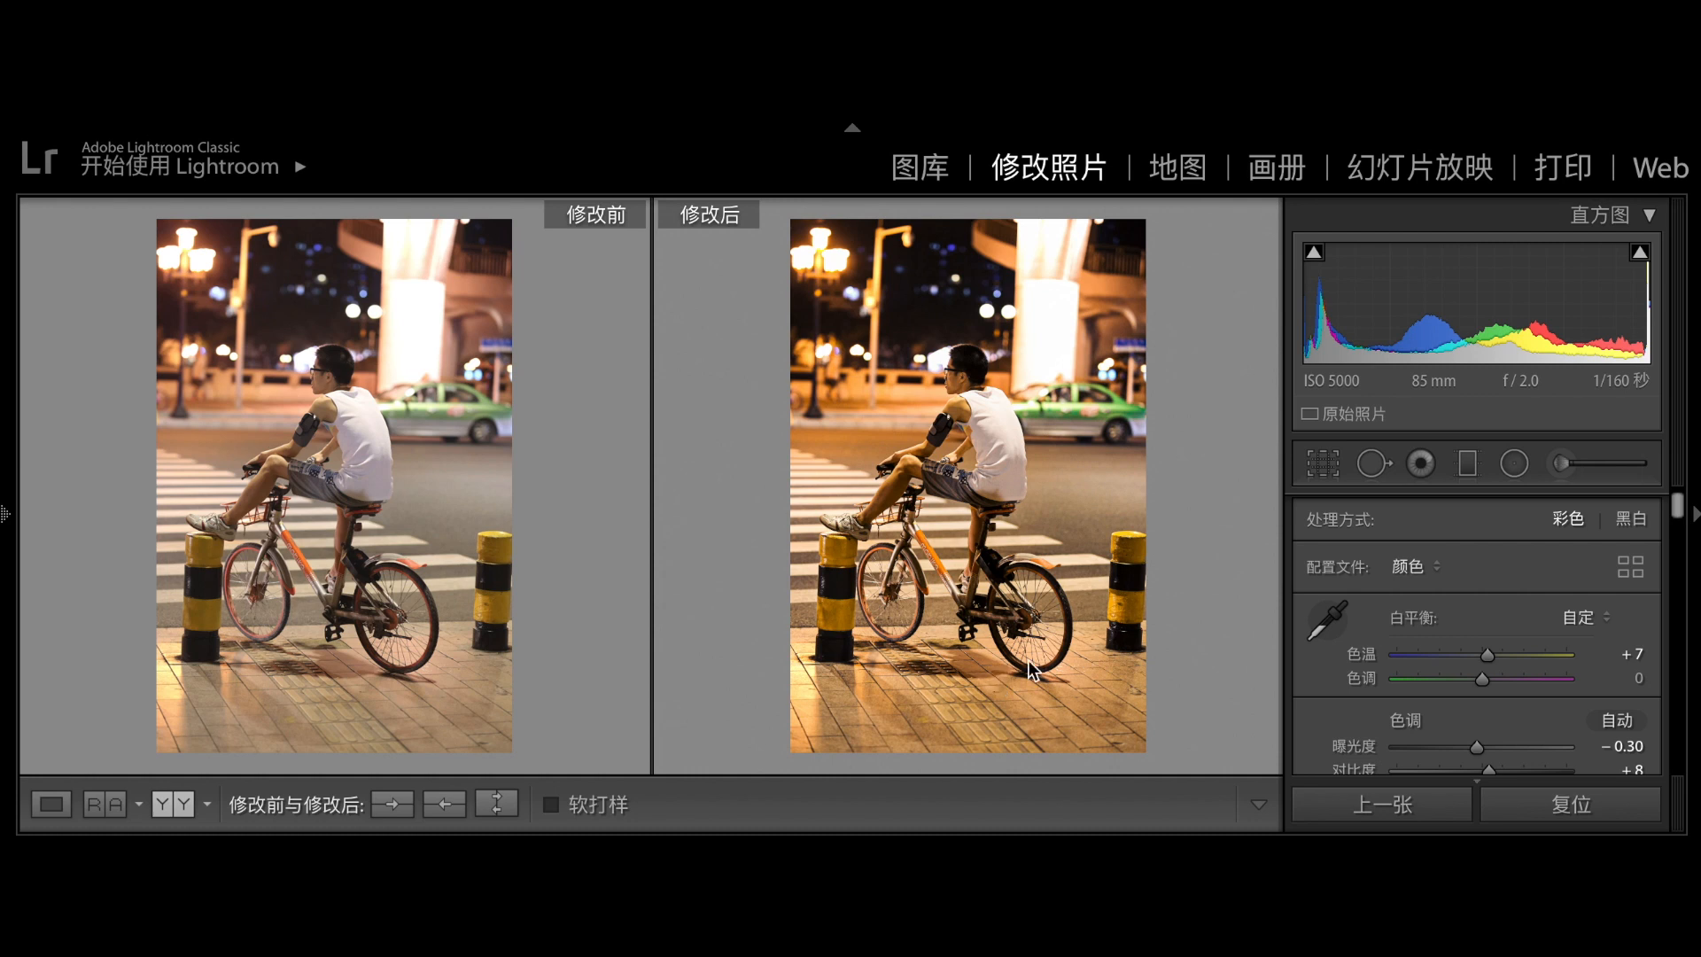
Draw a horizontal graduated filter over the upper part of the photo, centred near the top of the cyclist's head.
{"action": "left_click", "coordinate": [1467, 465]}
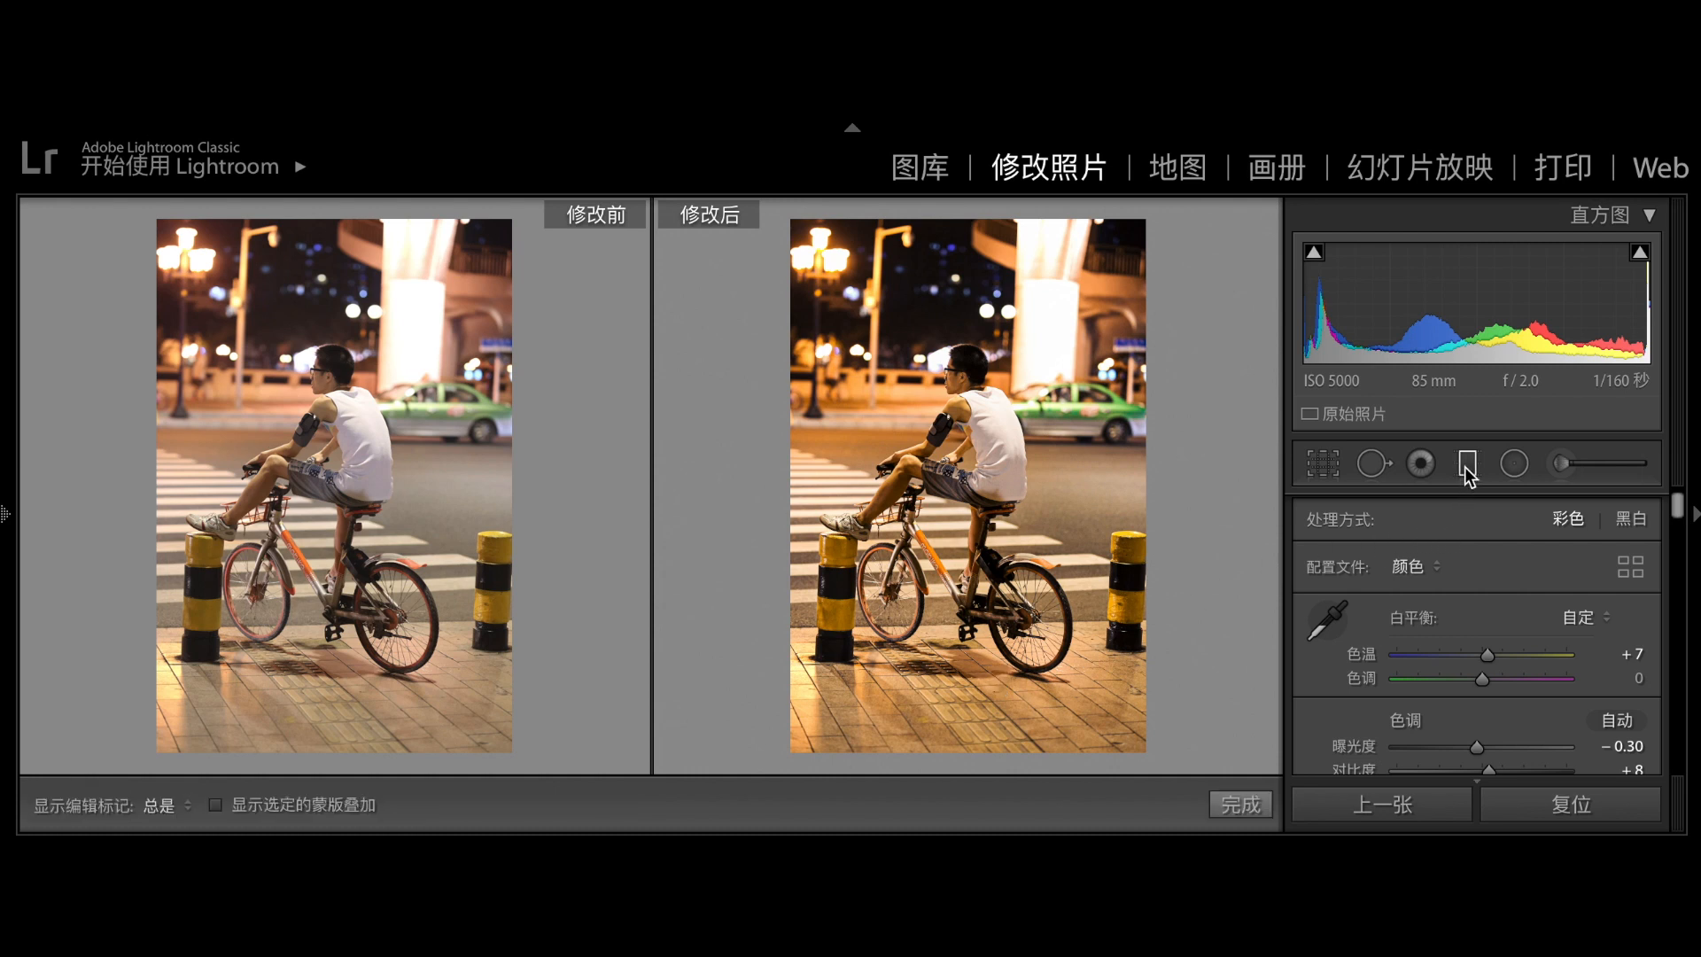
{"action": "left_click_drag", "start_coordinate": [935, 256], "coordinate": [935, 492]}
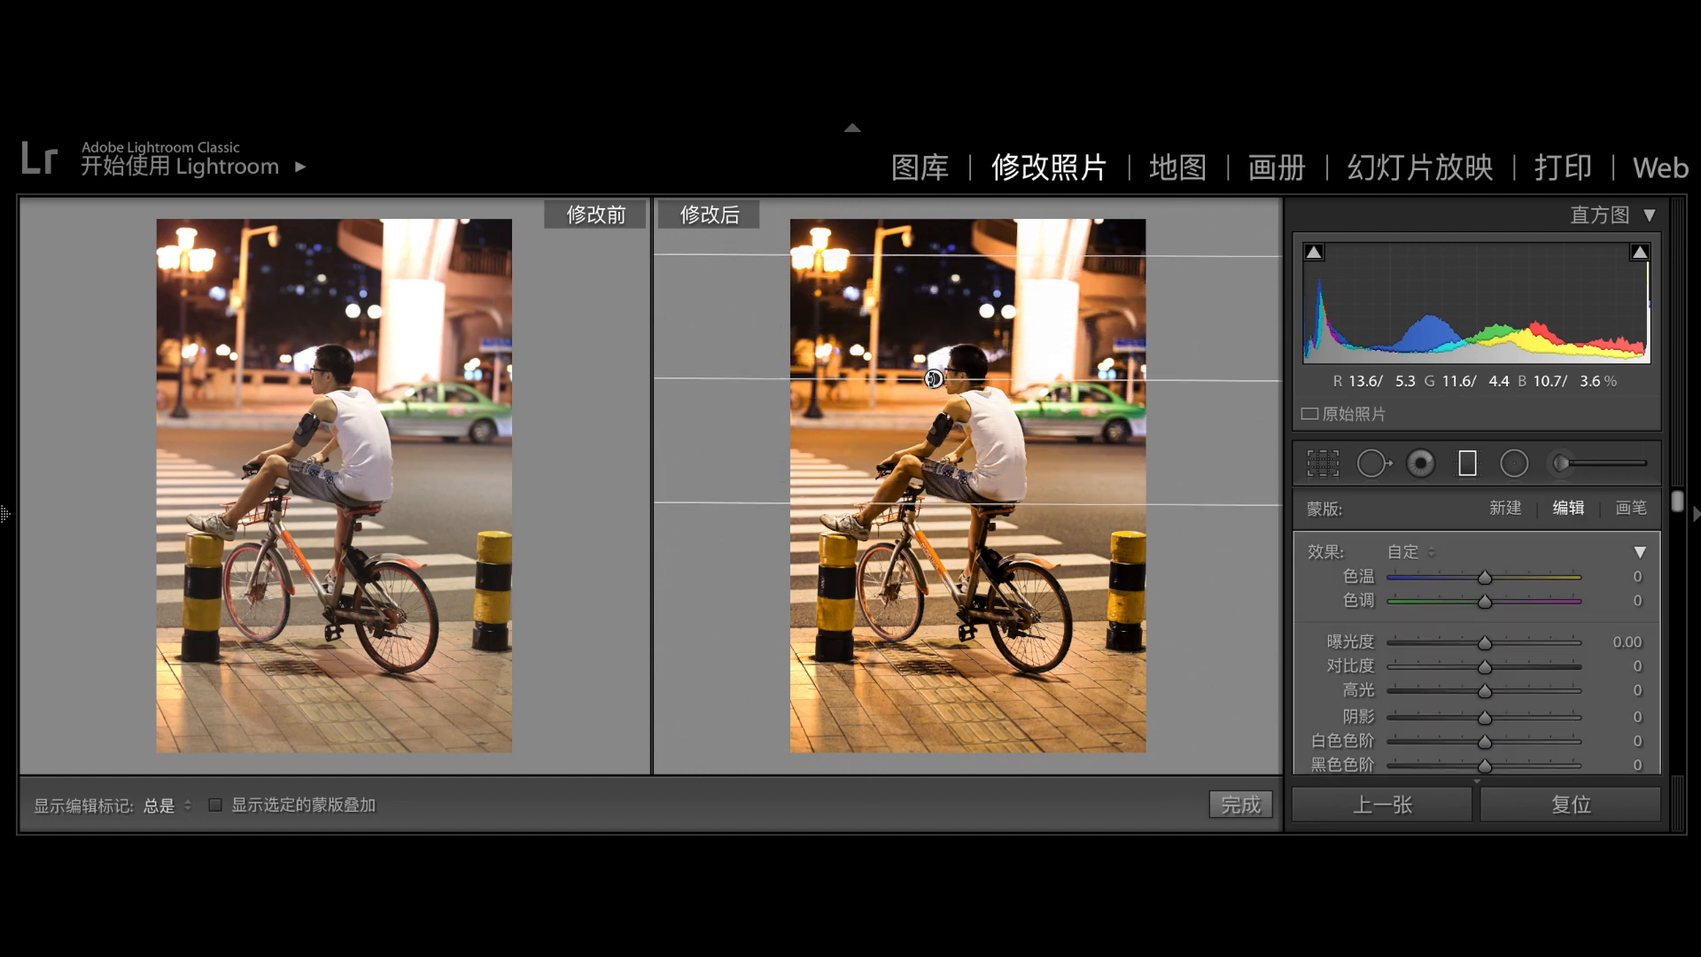
{"action": "mouse_move", "coordinate": [935, 380]}
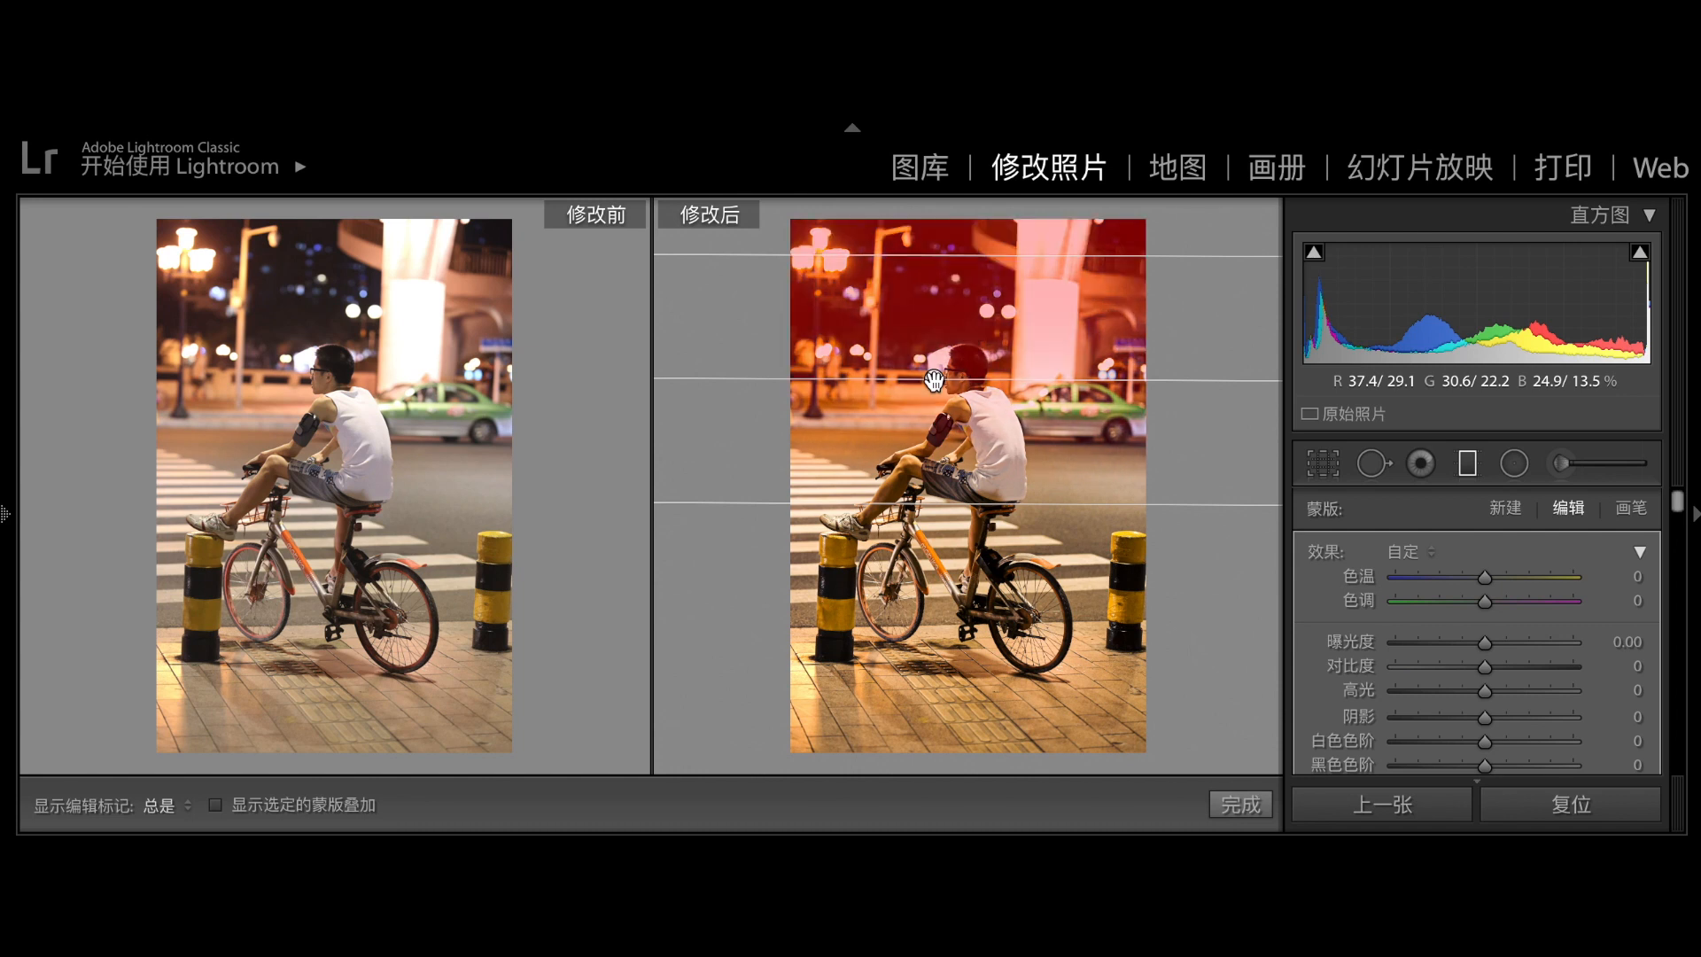
{"action": "left_click_drag", "start_coordinate": [934, 380], "coordinate": [946, 349]}
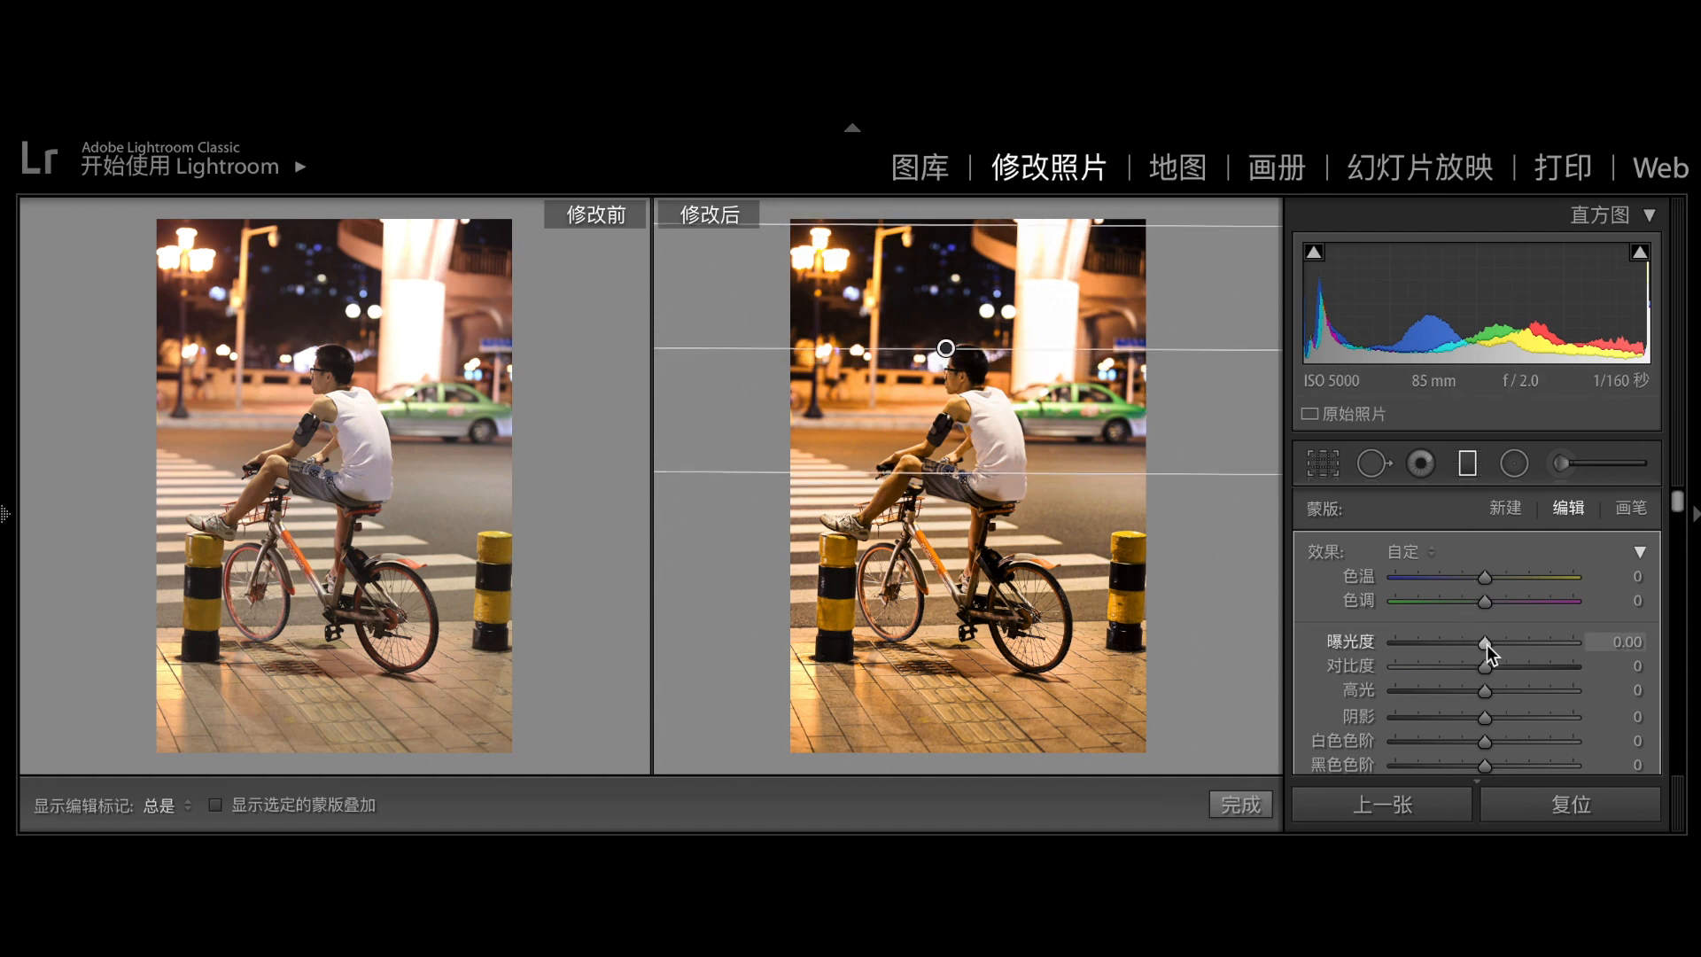
Set the graduated filter's exposure to -0.71, widen its fade down to the bicycle frame and recentre it at the cyclist's face.
{"action": "mouse_move", "coordinate": [1486, 645]}
{"action": "left_mouse_down"}
{"action": "mouse_move", "coordinate": [1448, 640]}
{"action": "mouse_move", "coordinate": [1470, 645]}
{"action": "left_mouse_up"}
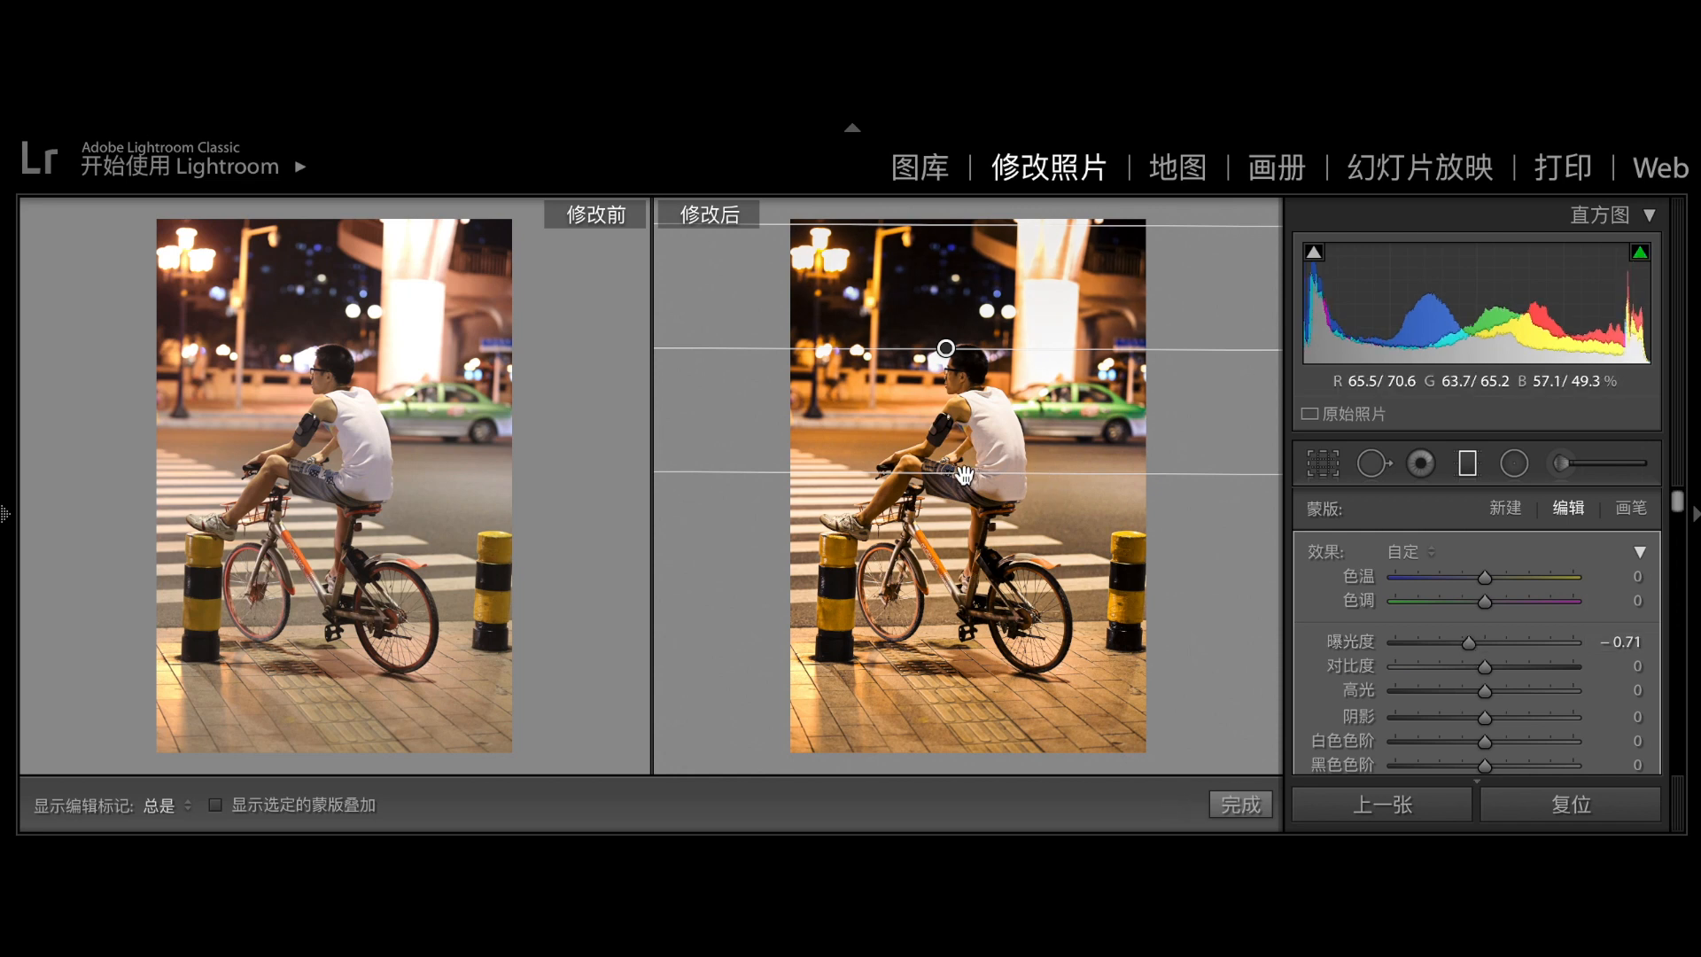
{"action": "left_click_drag", "start_coordinate": [963, 472], "coordinate": [963, 544]}
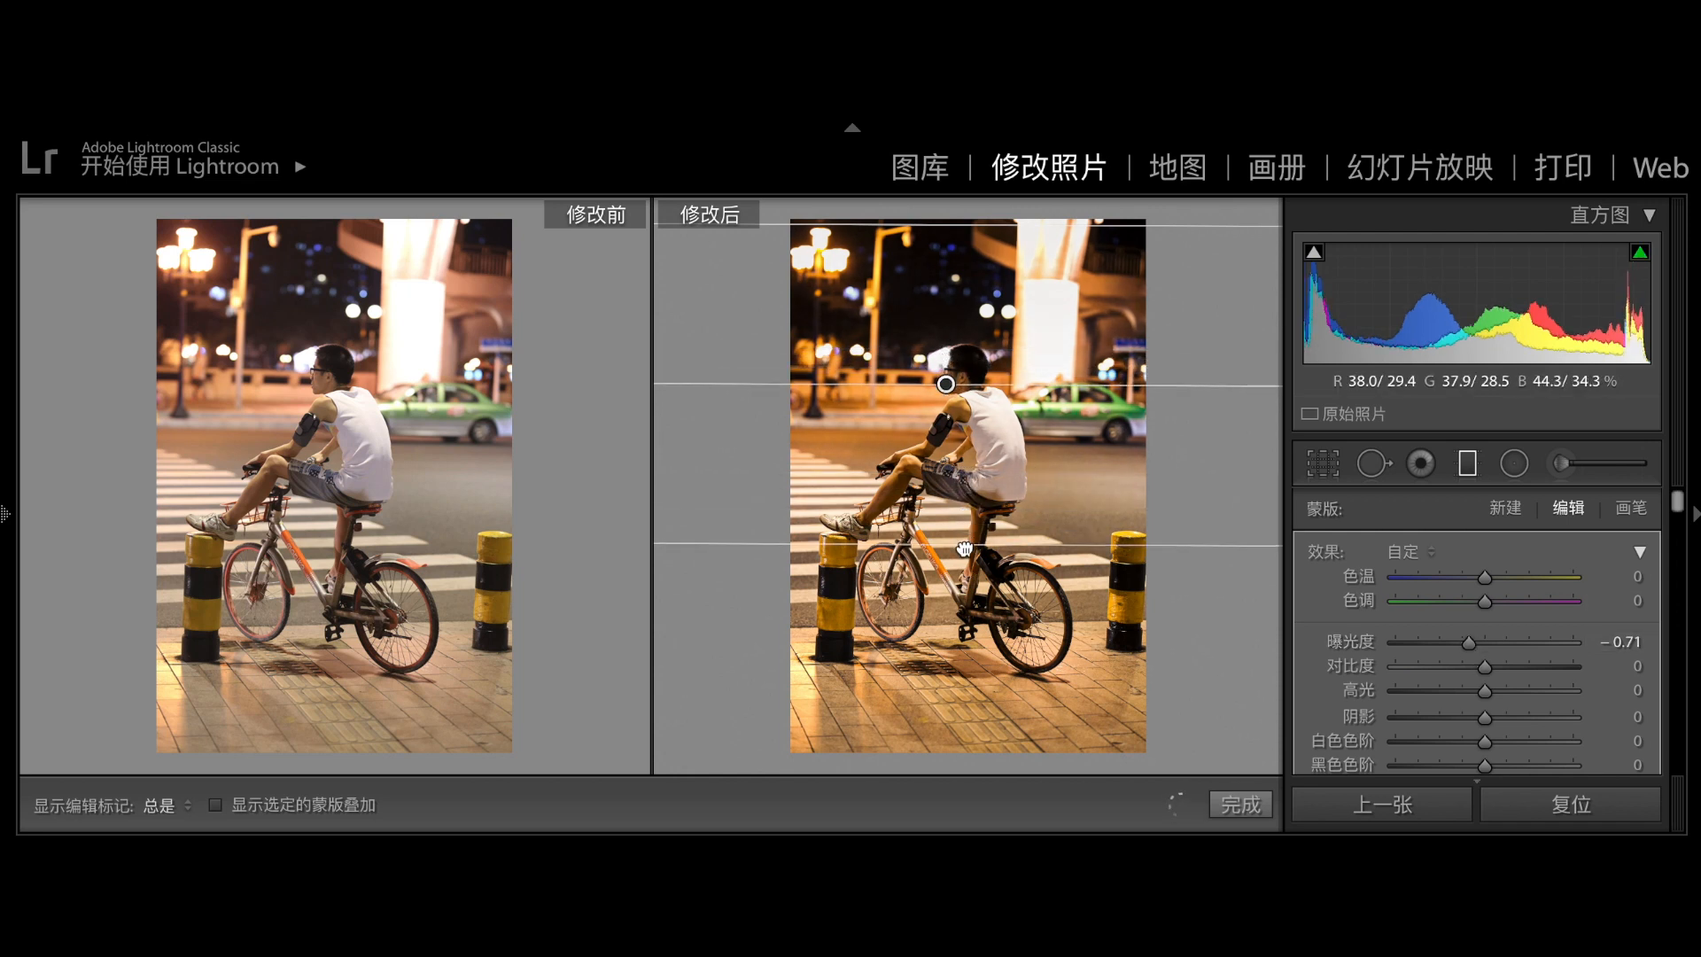
{"action": "left_click_drag", "start_coordinate": [946, 390], "coordinate": [954, 380]}
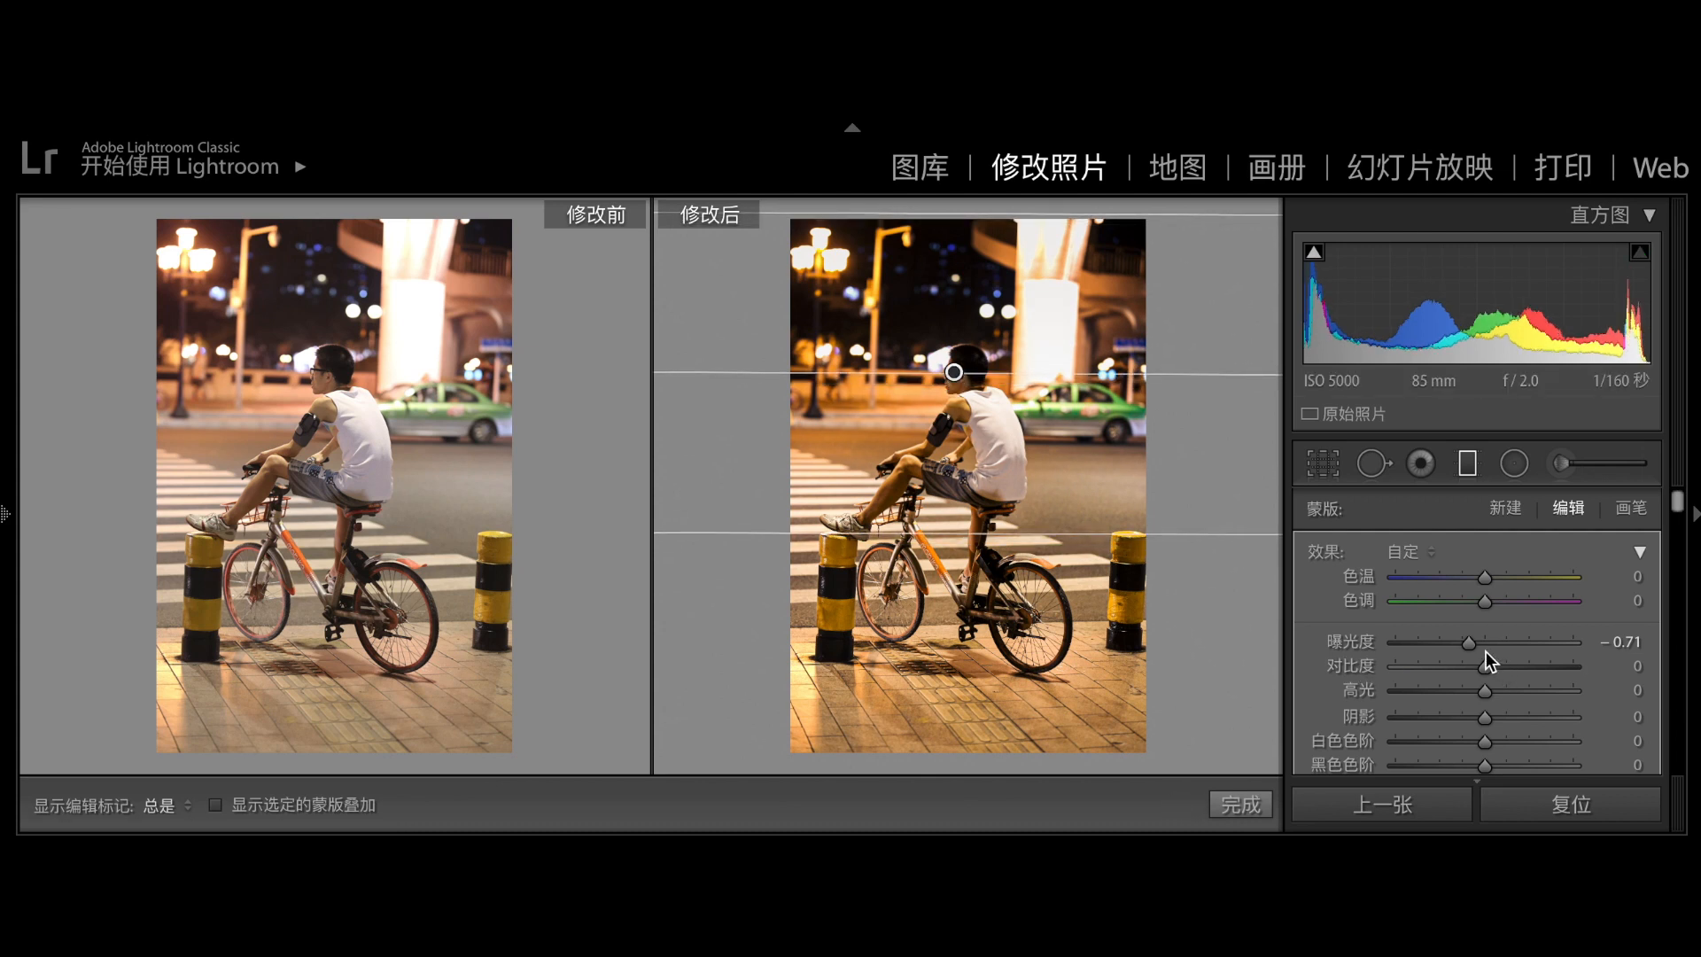
Set the graduated filter to exposure -0.48, highlights -19 and whites -13, finish editing it, and return to the single-photo view.
{"action": "mouse_move", "coordinate": [1475, 646]}
{"action": "left_mouse_down"}
{"action": "mouse_move", "coordinate": [1455, 642]}
{"action": "mouse_move", "coordinate": [1478, 644]}
{"action": "left_mouse_up"}
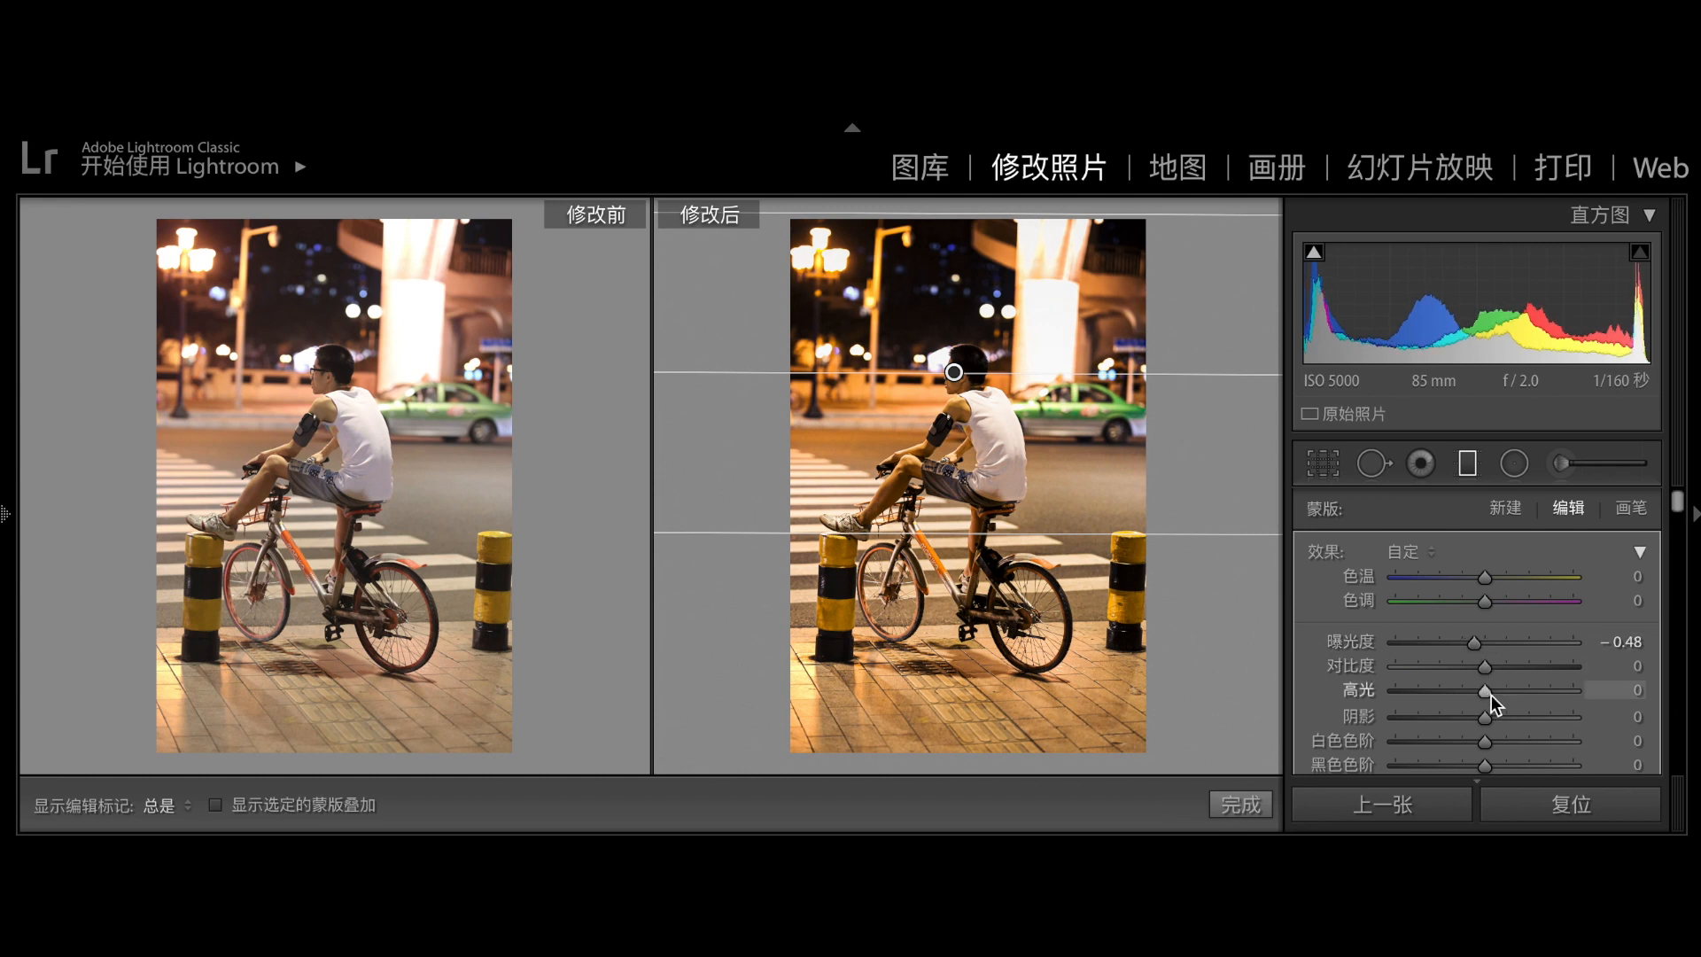
{"action": "left_click_drag", "start_coordinate": [1487, 695], "coordinate": [1476, 742]}
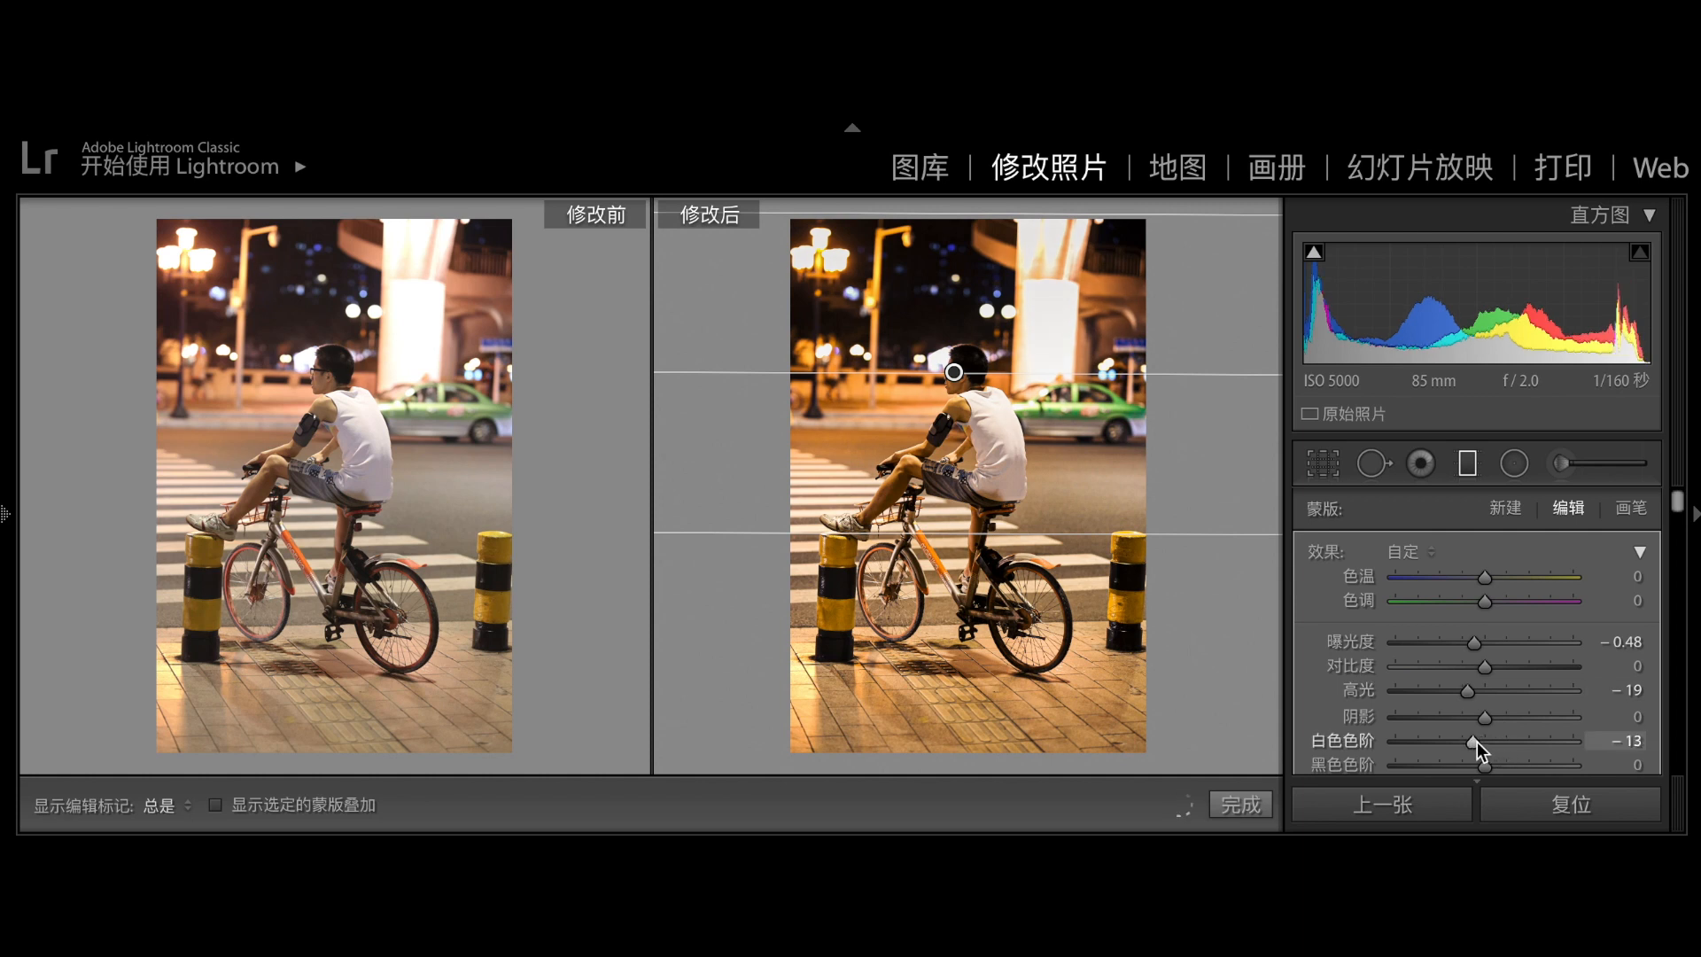
{"action": "left_click", "coordinate": [1469, 465]}
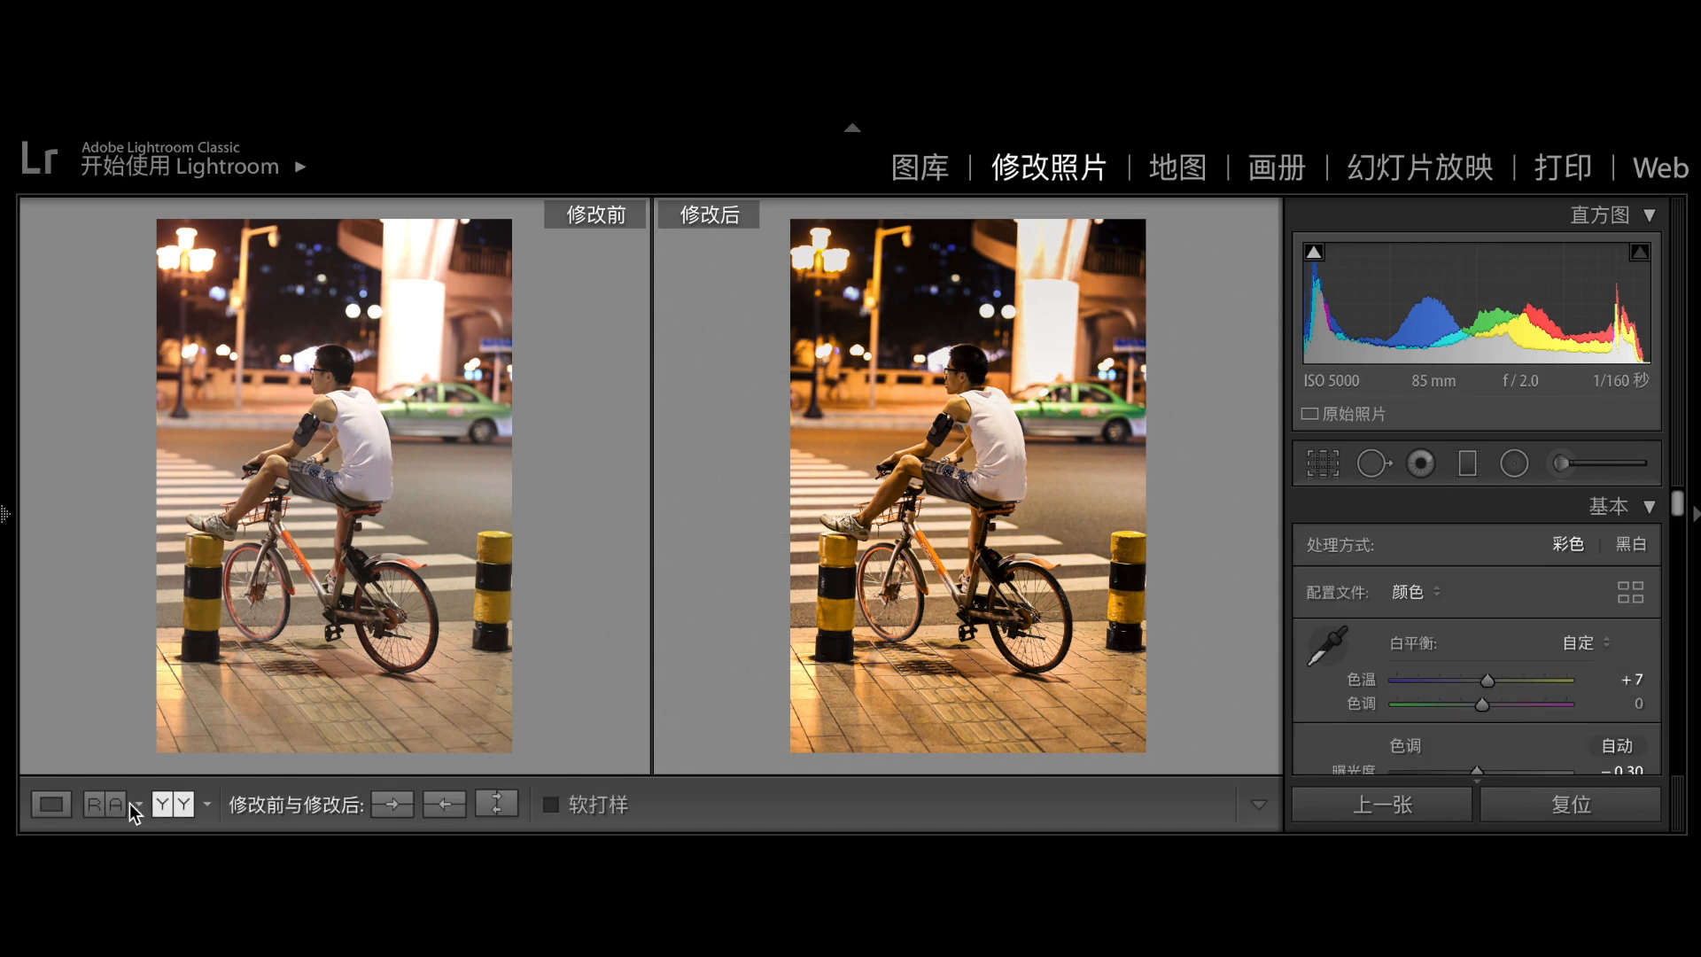
{"action": "left_click", "coordinate": [52, 804]}
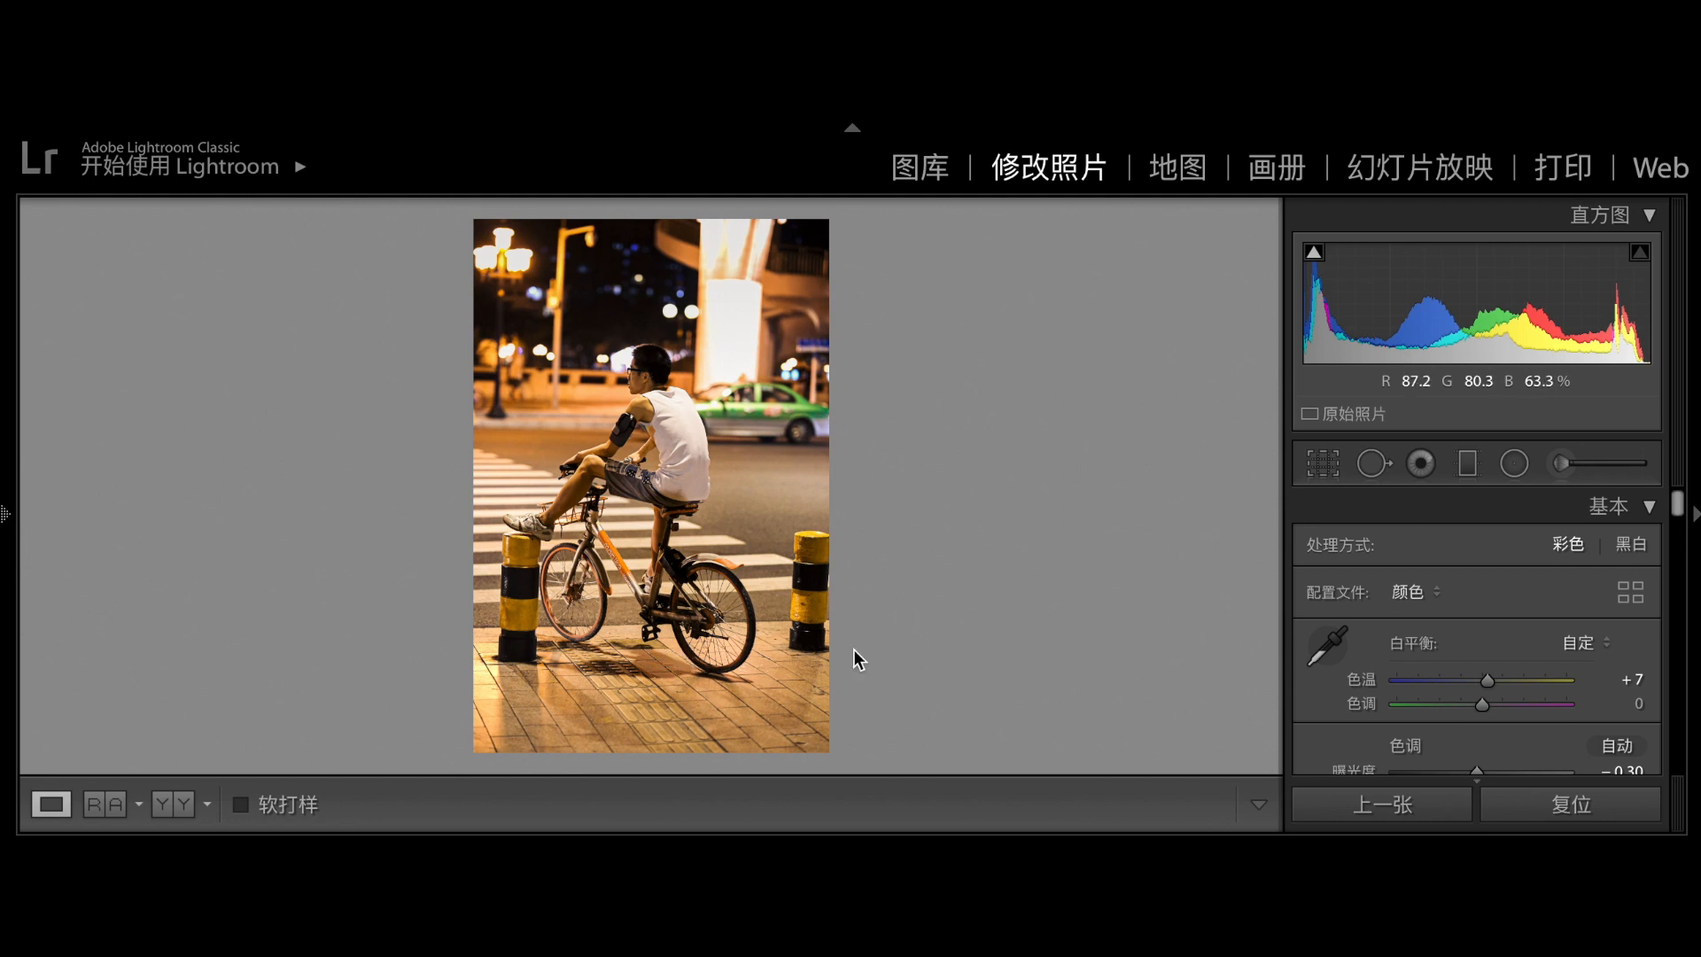
Reselect the cyclist's radial filter, set its exposure to 0.51 and finish editing it.
{"action": "left_click", "coordinate": [1514, 465]}
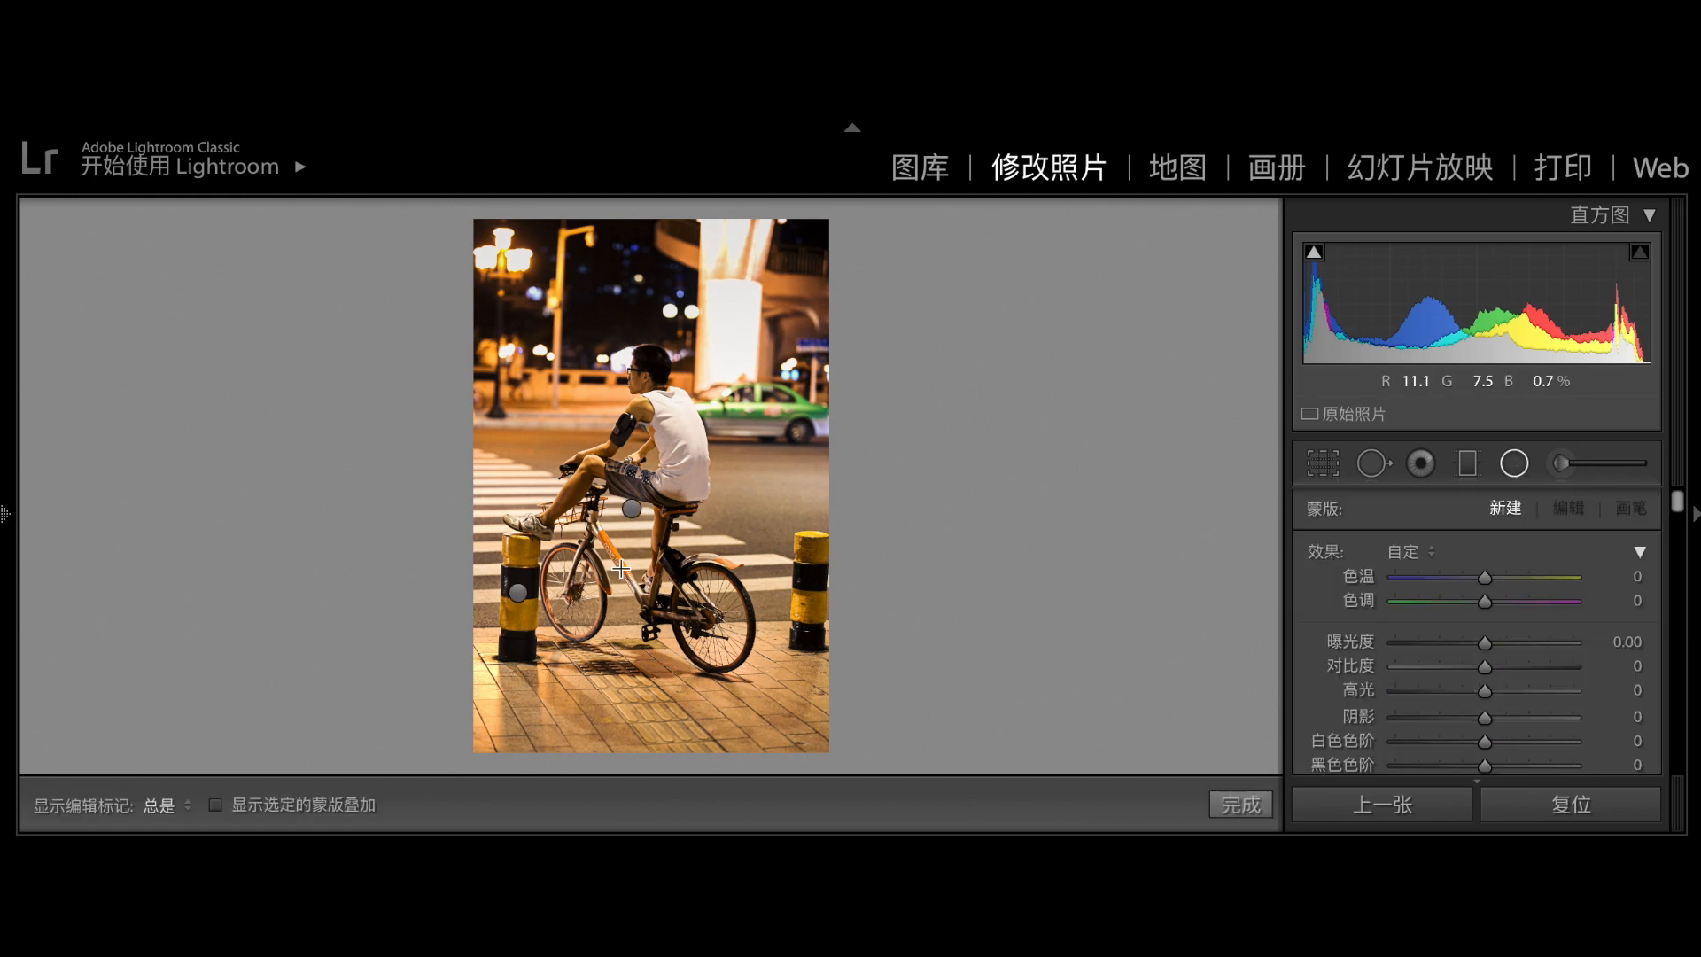
{"action": "left_click", "coordinate": [635, 507]}
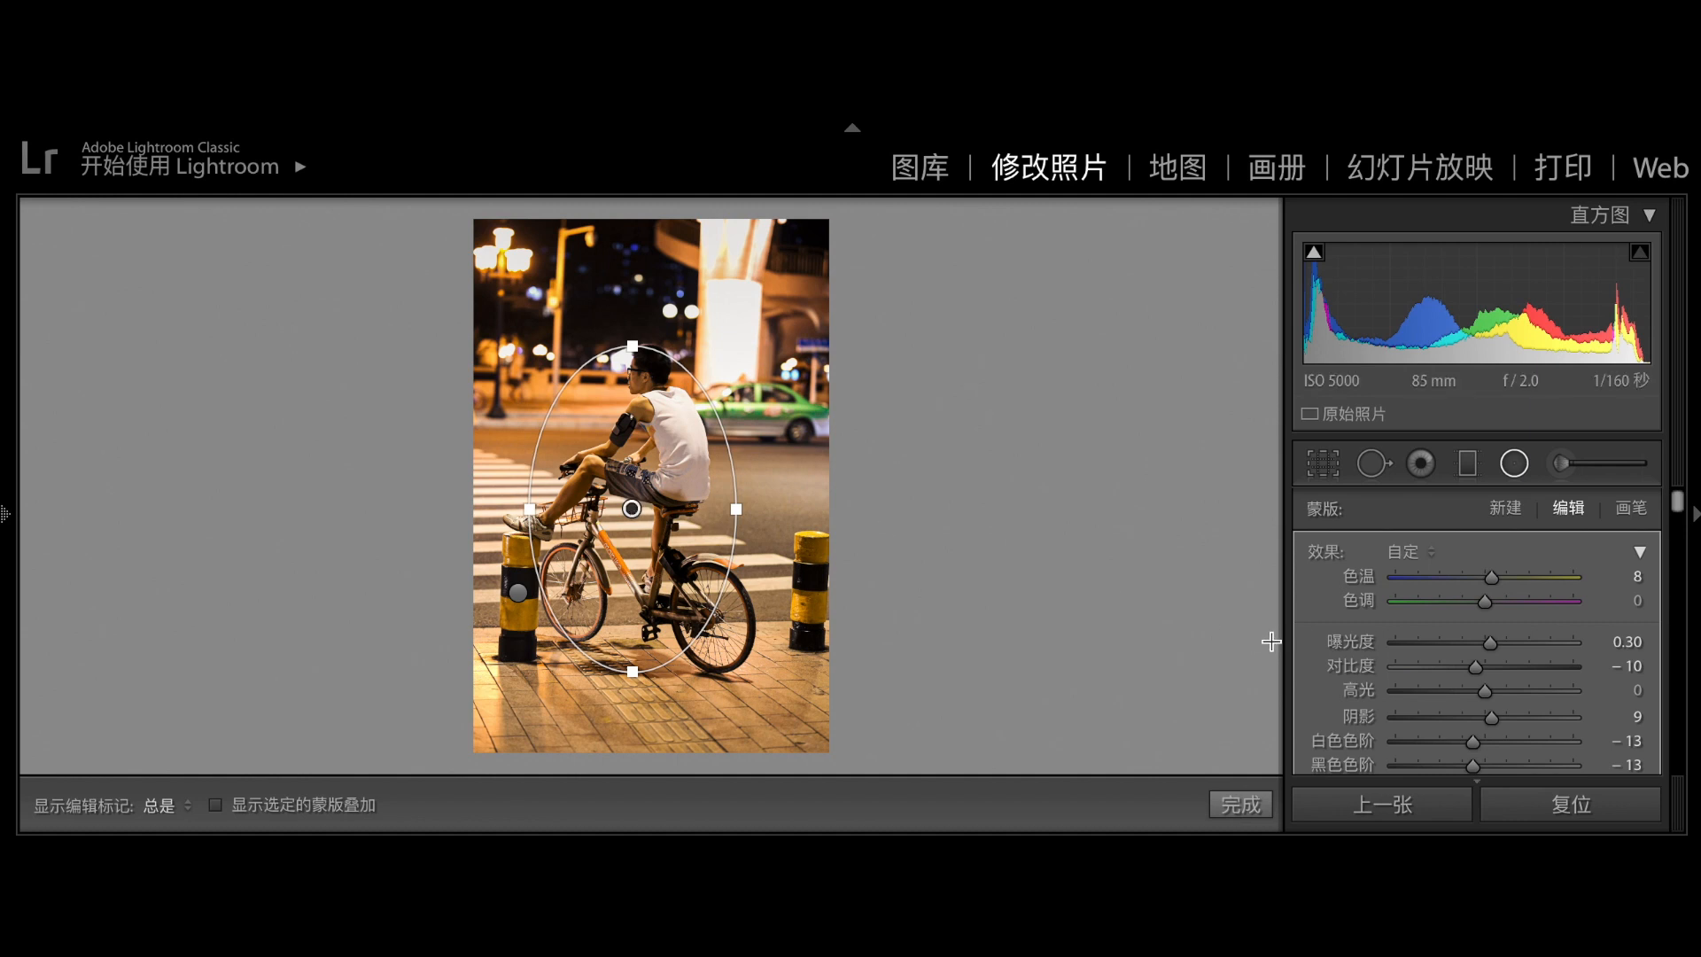
{"action": "left_click_drag", "start_coordinate": [1494, 645], "coordinate": [1498, 646]}
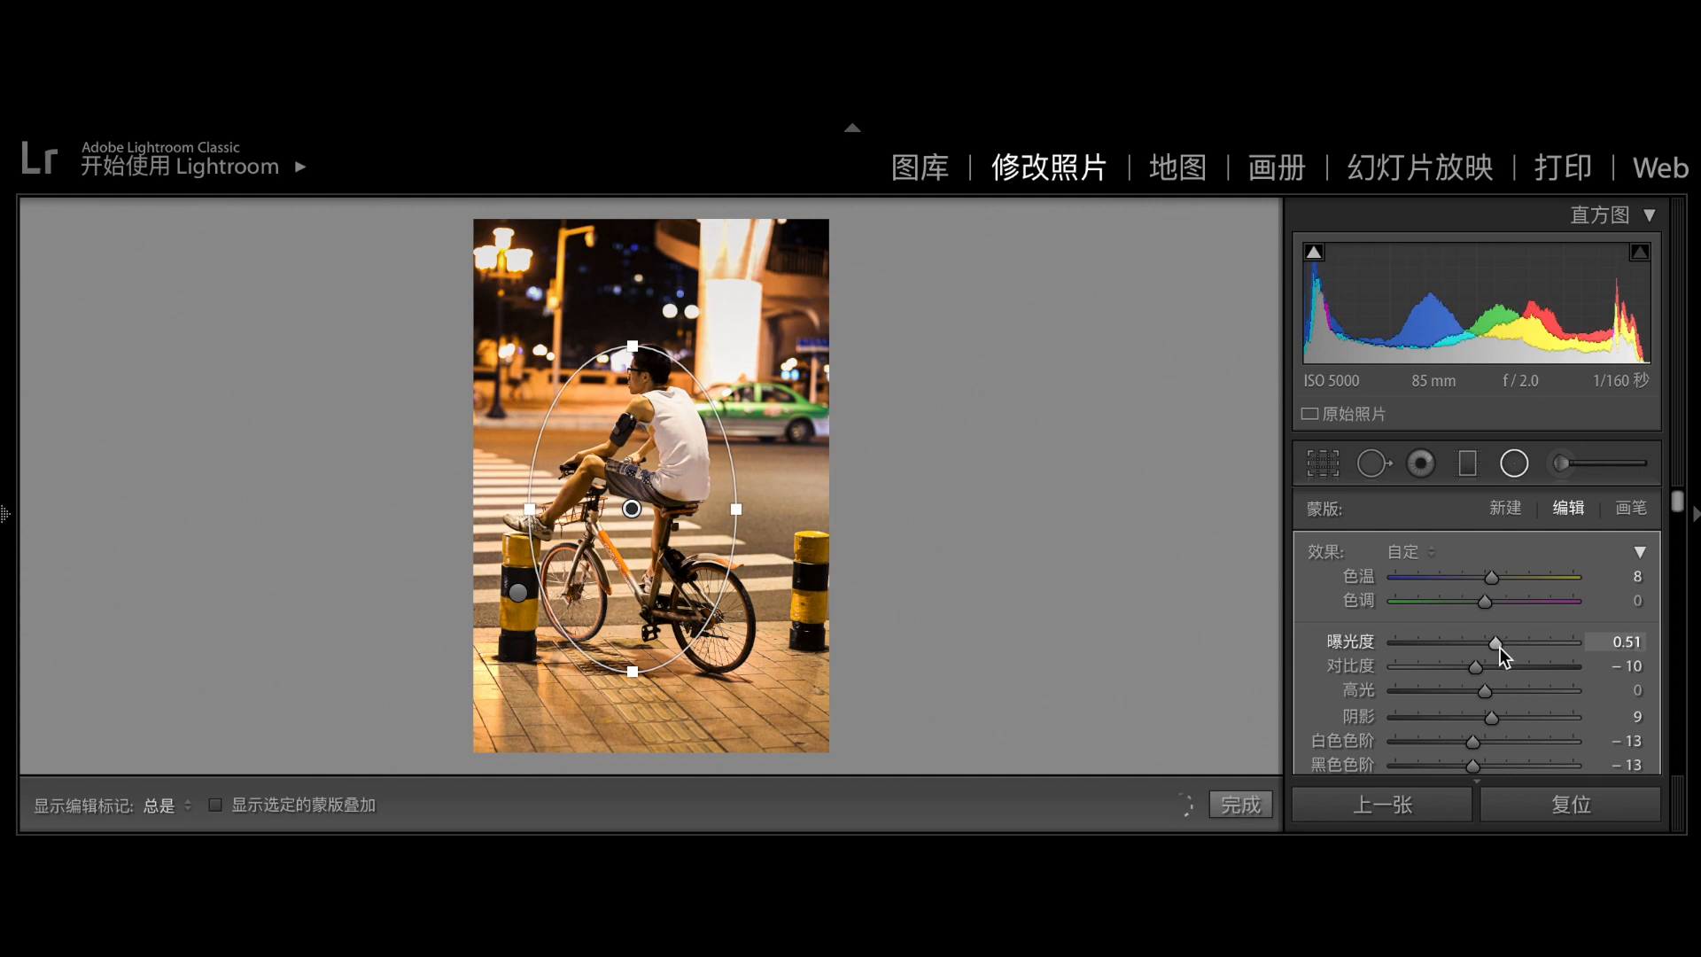
{"action": "scroll", "coordinate": [1432, 672], "scroll_direction": "down", "scroll_amount": 3}
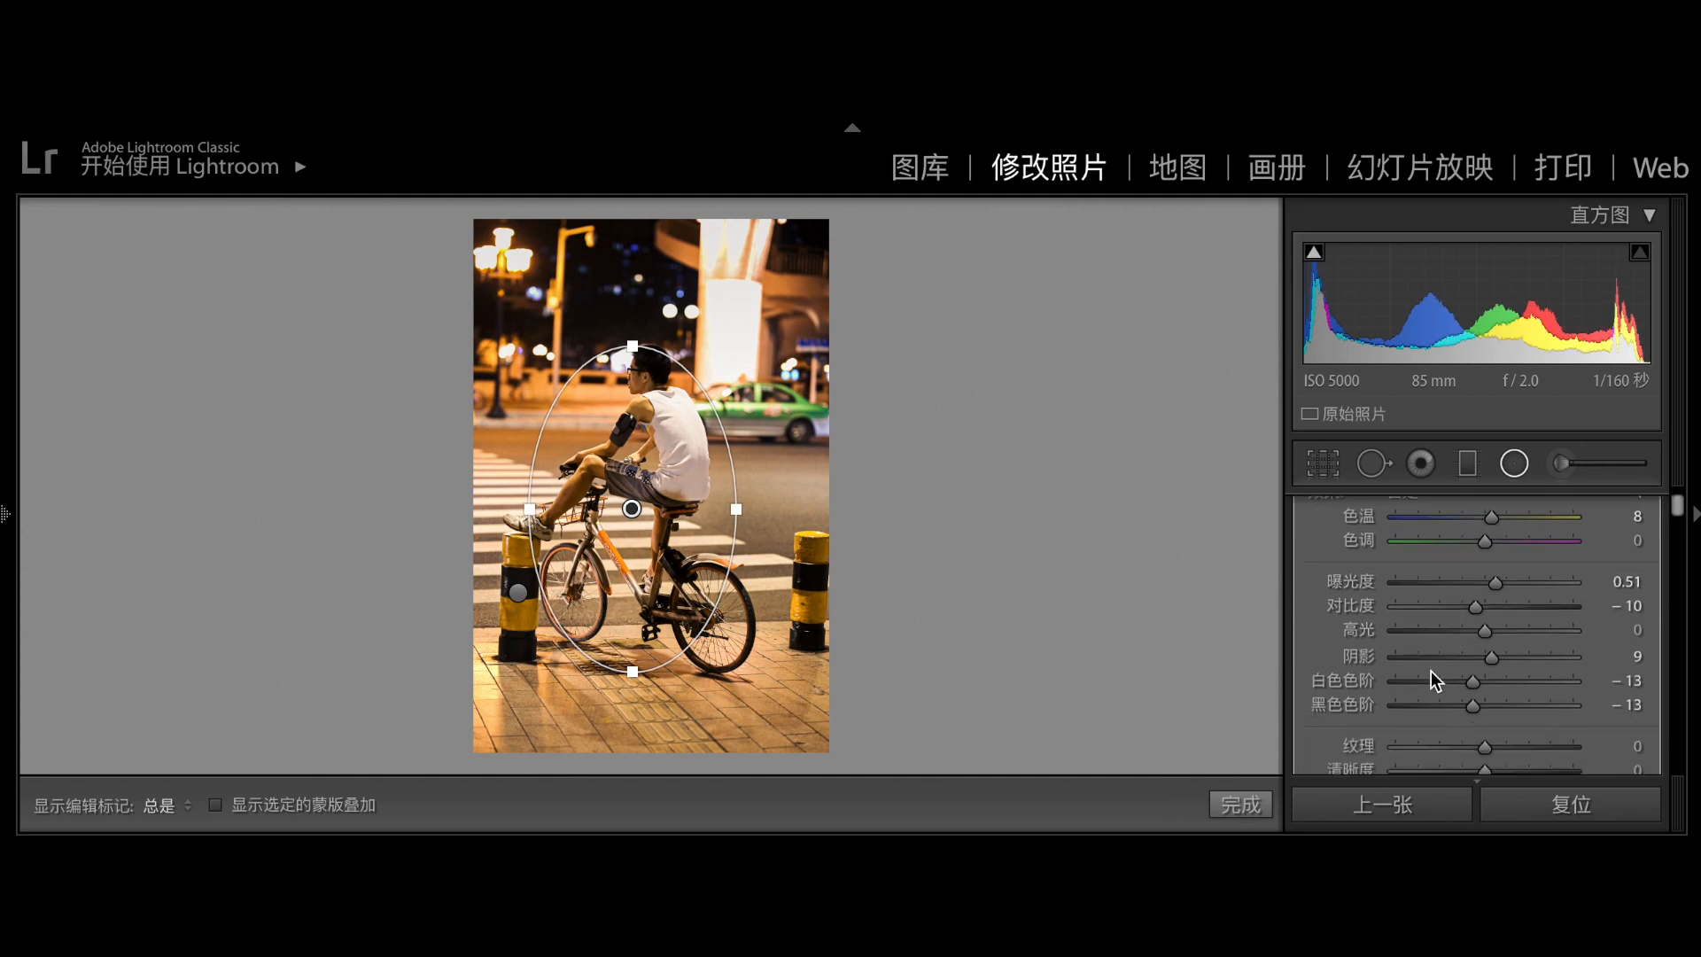
{"action": "scroll", "coordinate": [1432, 679], "scroll_direction": "down", "scroll_amount": 1}
{"action": "left_click", "coordinate": [1486, 687]}
{"action": "left_click_drag", "start_coordinate": [1487, 687], "coordinate": [1494, 687]}
{"action": "left_click", "coordinate": [1514, 461]}
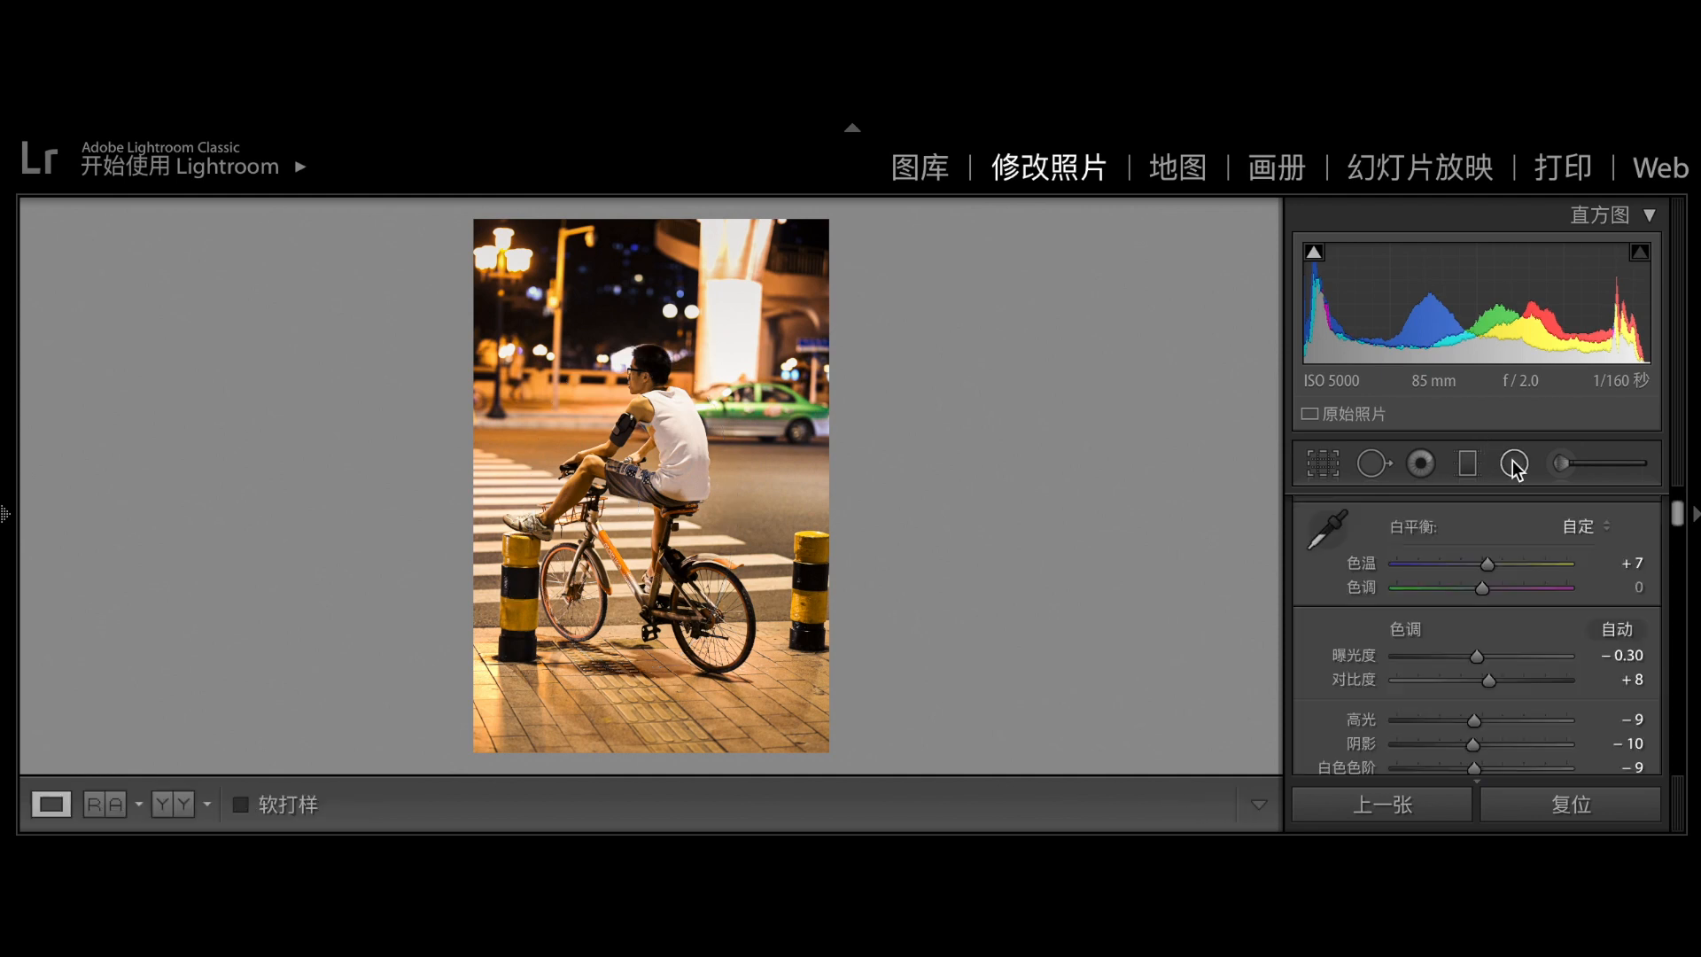